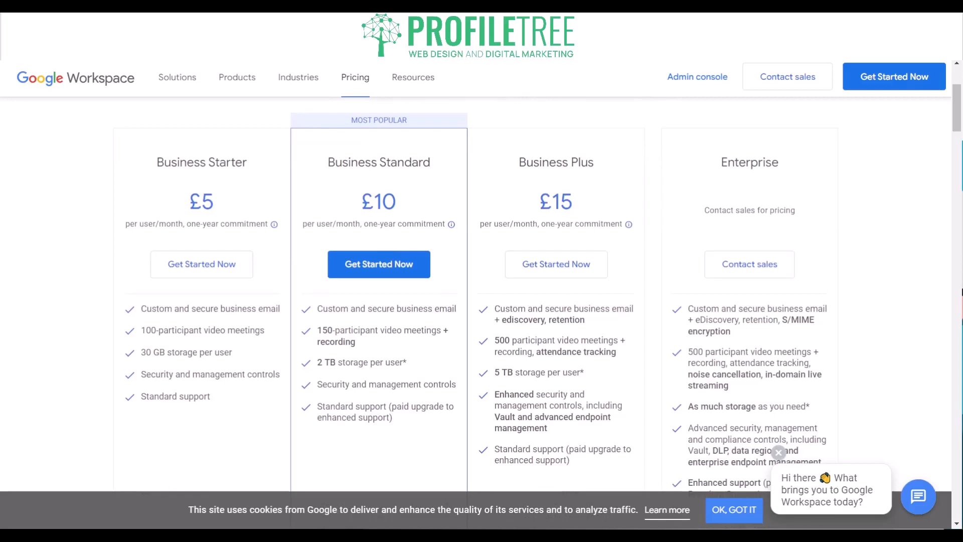
scroll(543, 286, "up", 1)
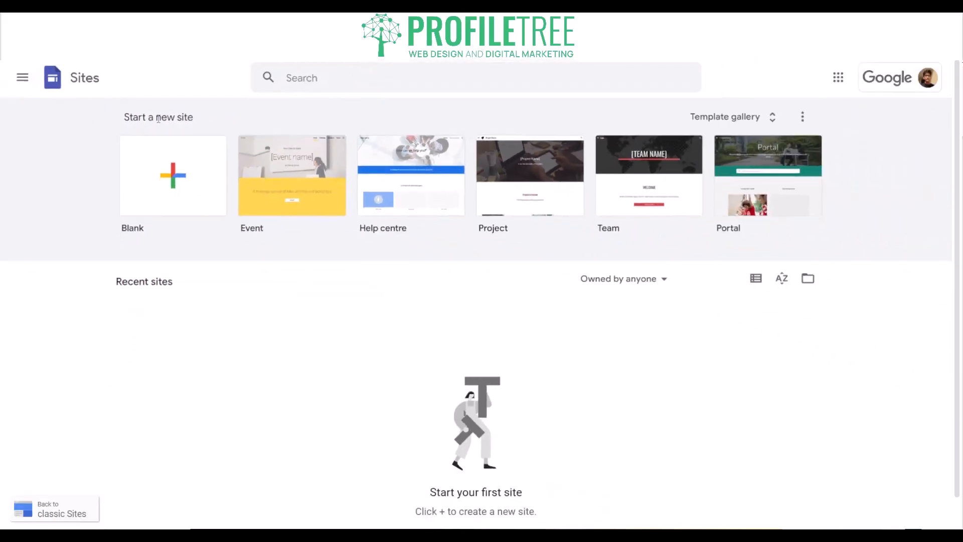
Browse the full template gallery and create a new site from the Team template in the Work section.
left_click(777, 116)
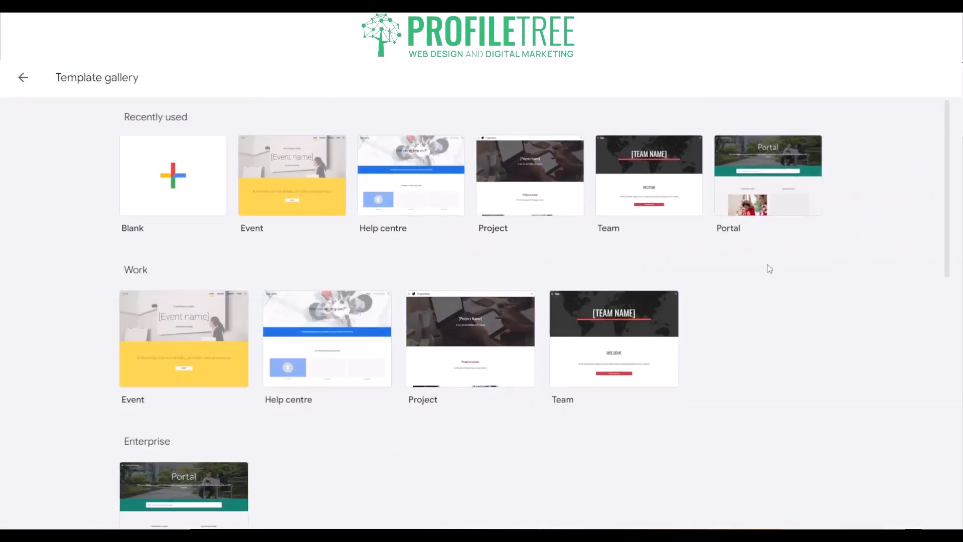
scroll(768, 269, "down", 2)
scroll(767, 268, "up", 2)
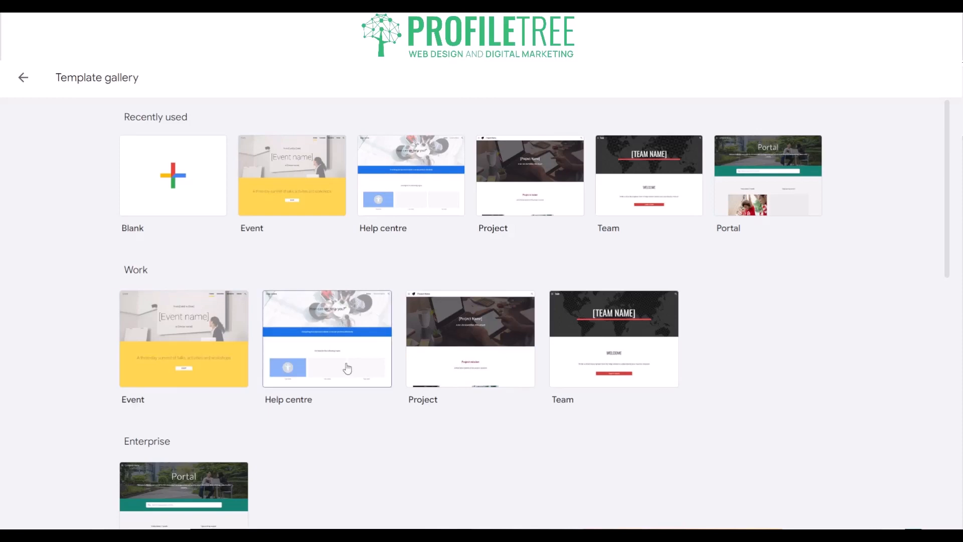
scroll(345, 365, "down", 1)
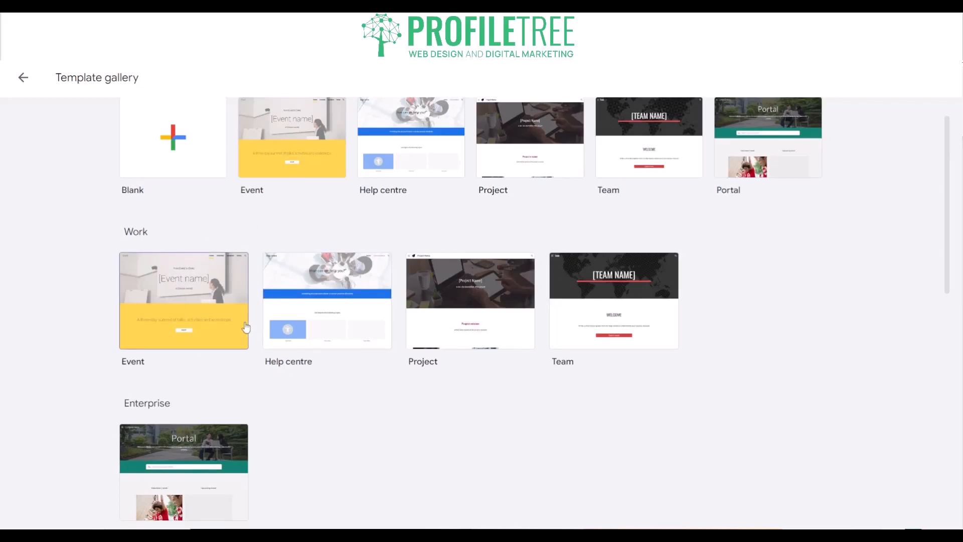
left_click(637, 275)
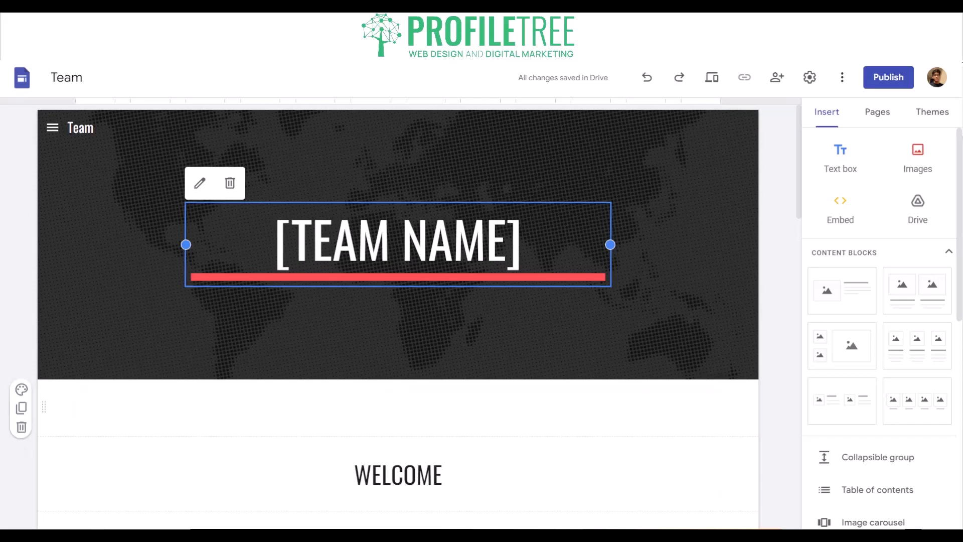
Replace the [TEAM NAME] title in the home page header with "PROFILTREE".
left_click(546, 225)
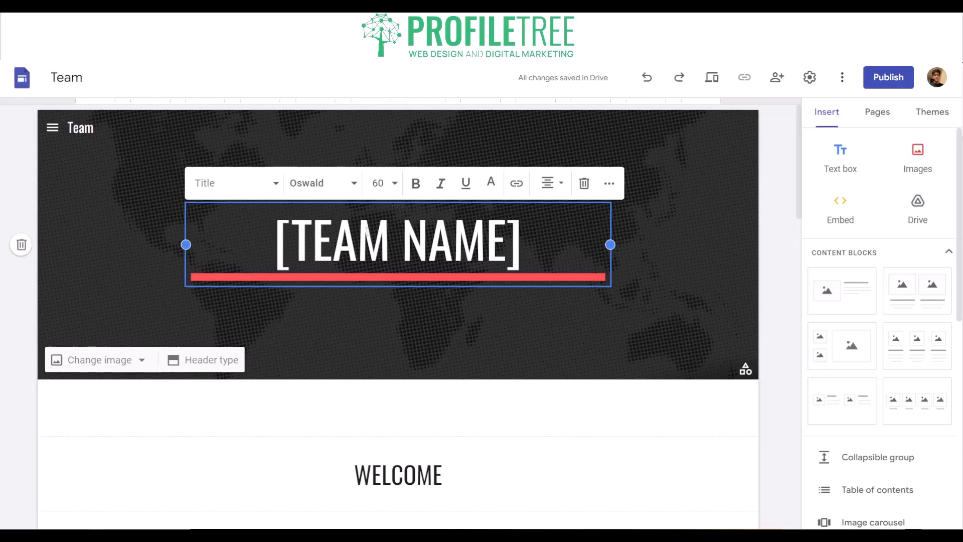
left_click_drag(542, 259, 230, 257)
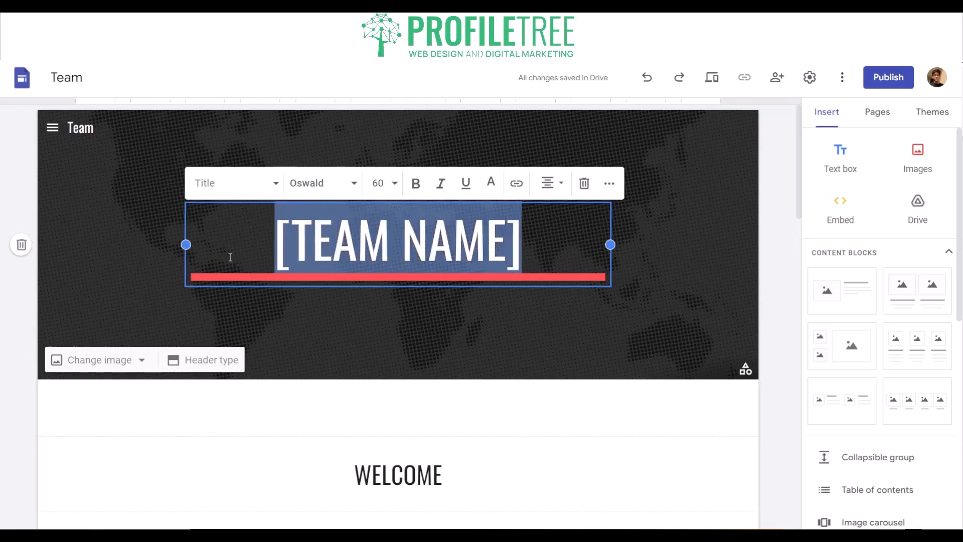
key("BackSpace")
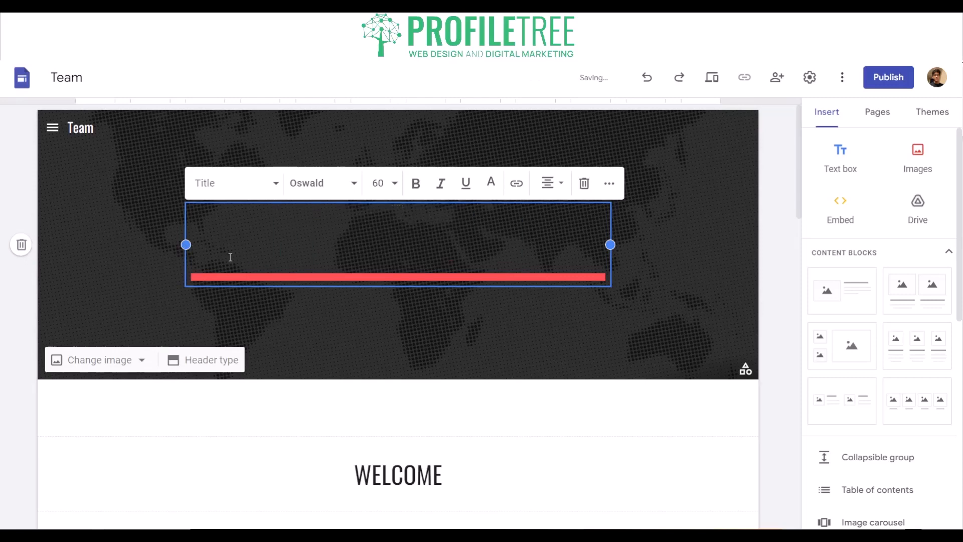
type("PROF")
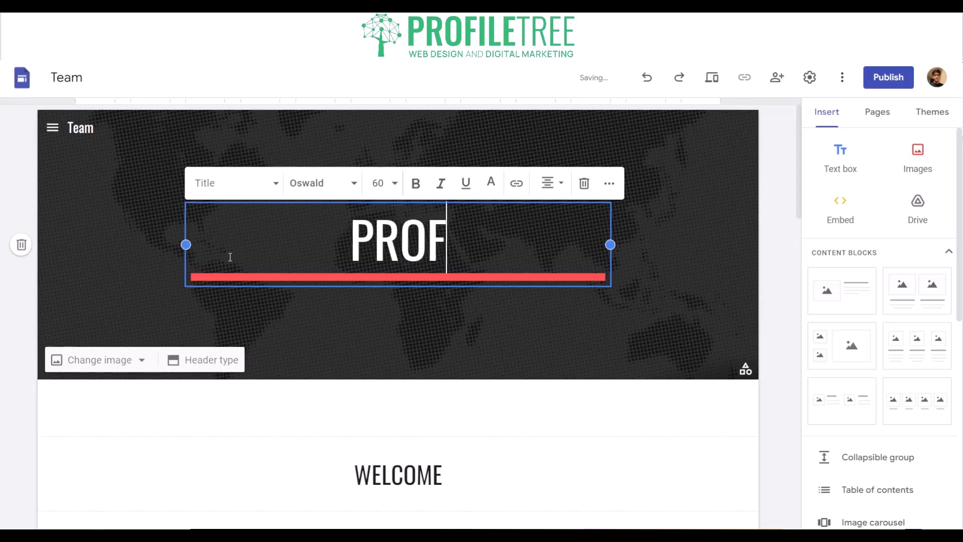
type("ILT")
type("REE")
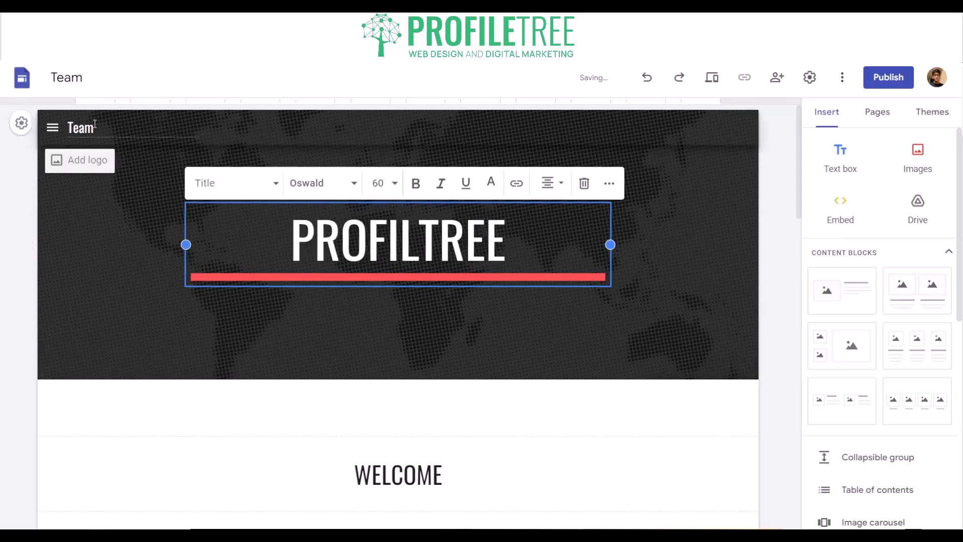
Rename the site document as "ProfileTree" and close the site settings dialog.
double_click(70, 127)
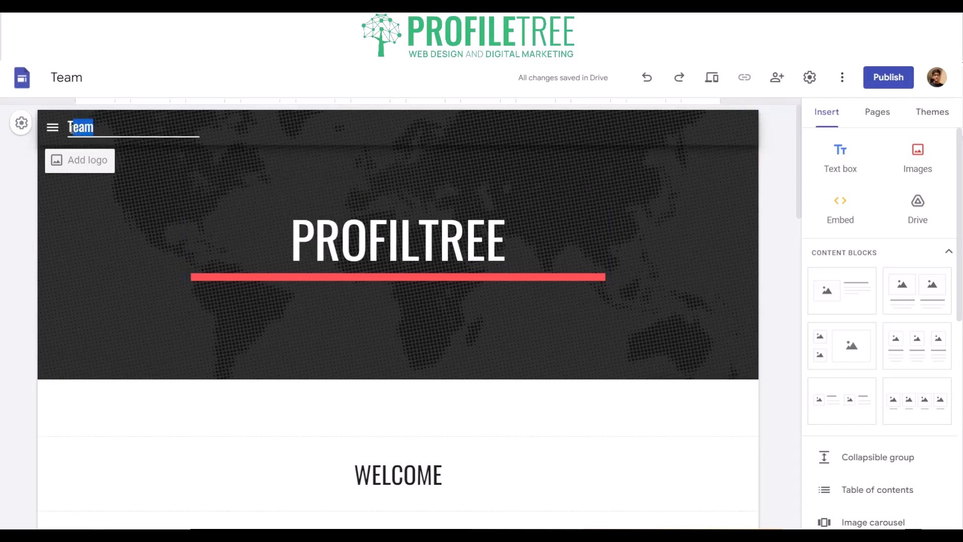
left_click(66, 77)
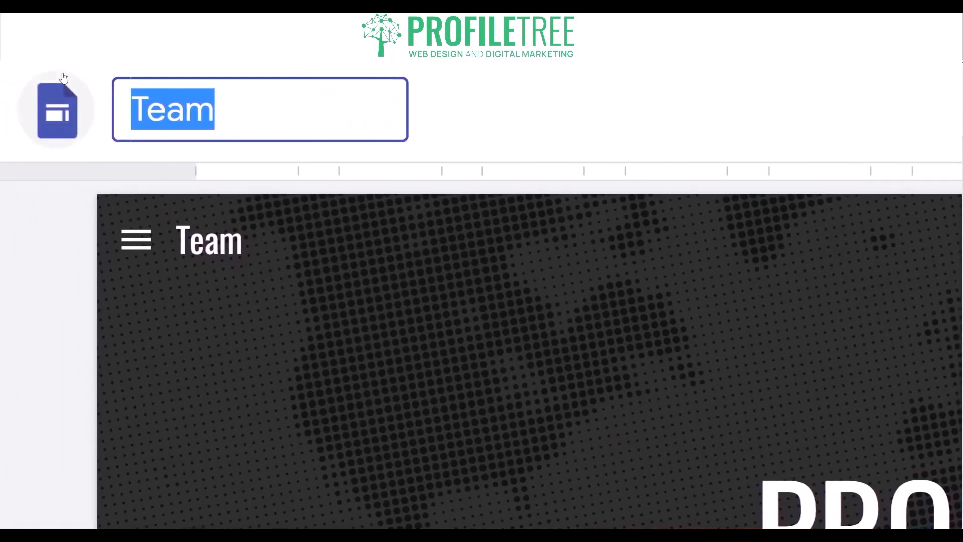
type("Pr")
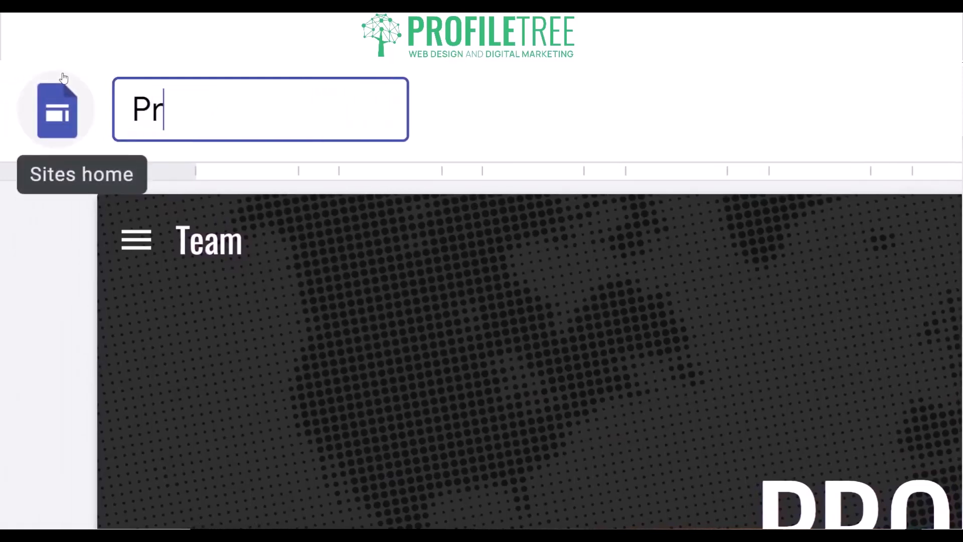
type("ofilTree")
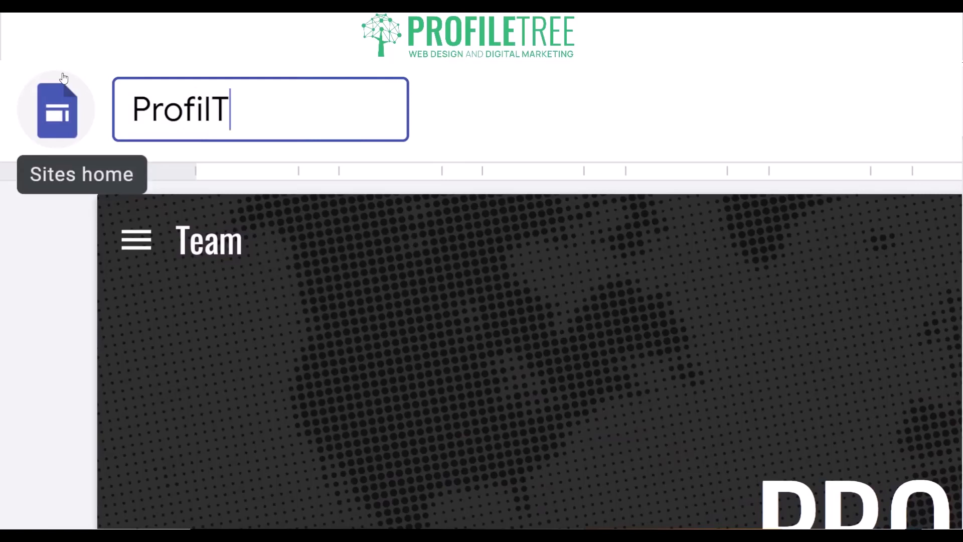
key("Left")
key("Left")
key("Left")
key("Left")
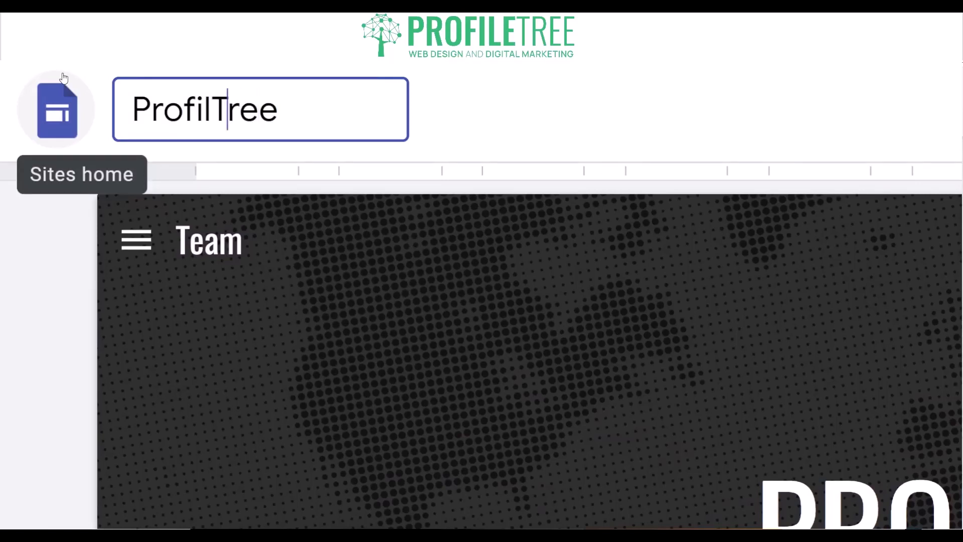
type("e")
left_click(251, 303)
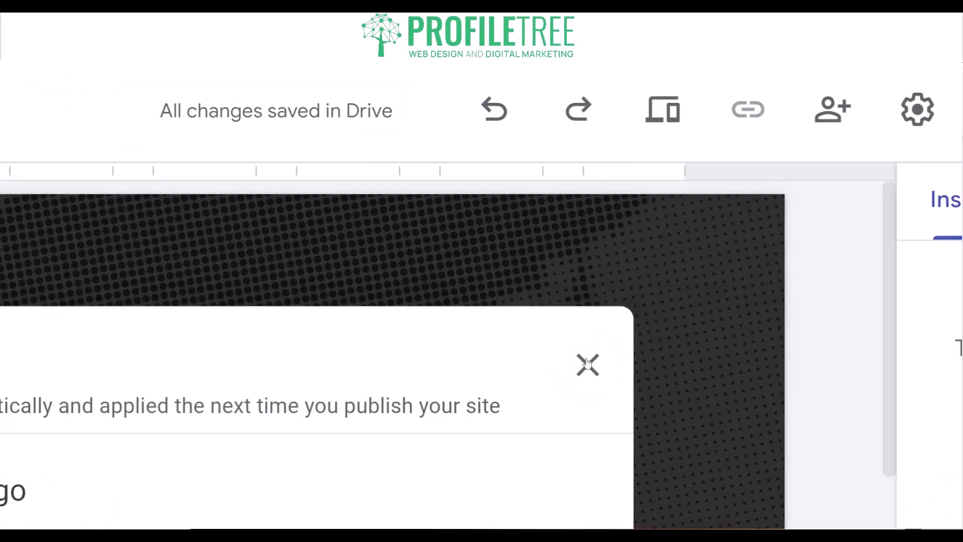
left_click(587, 363)
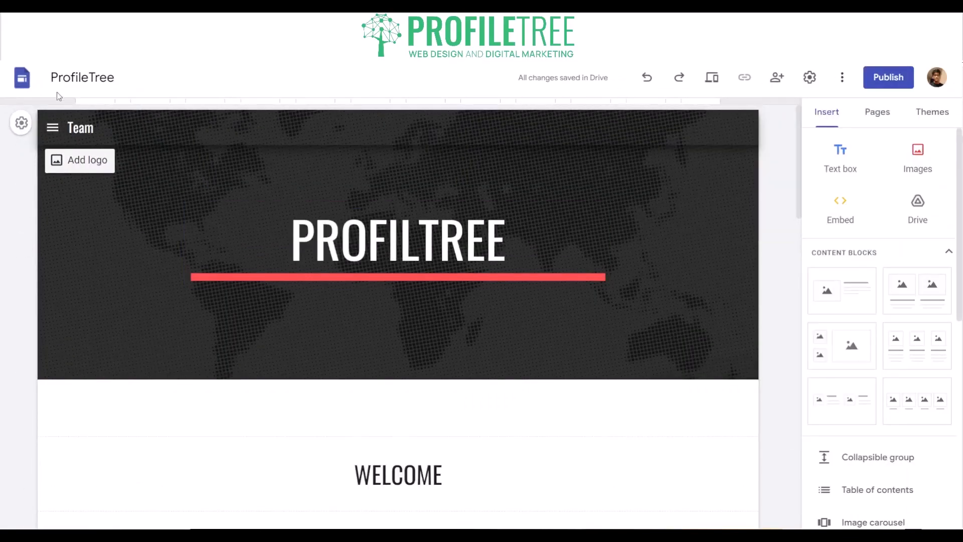
Change the site name shown in the page header from Team to "ProfileTree".
left_click(87, 122)
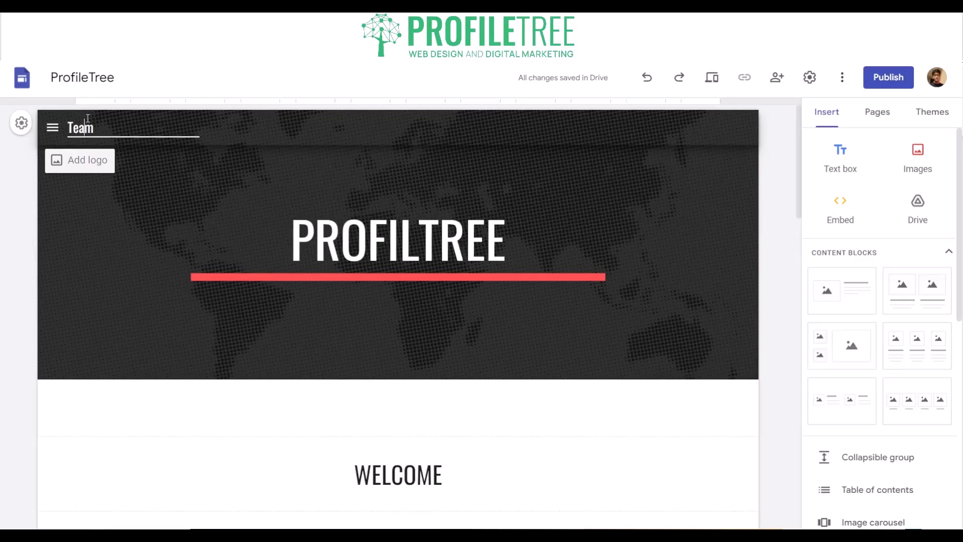
double_click(87, 123)
type("ProfileTree")
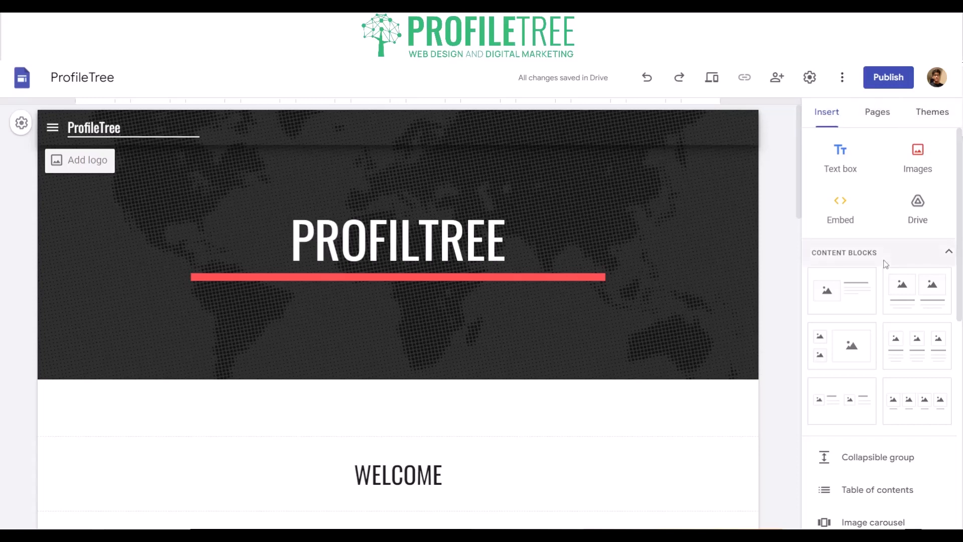
Add a new page named "Blog" to the site, leaving its custom path empty.
mouse_move(223, 171)
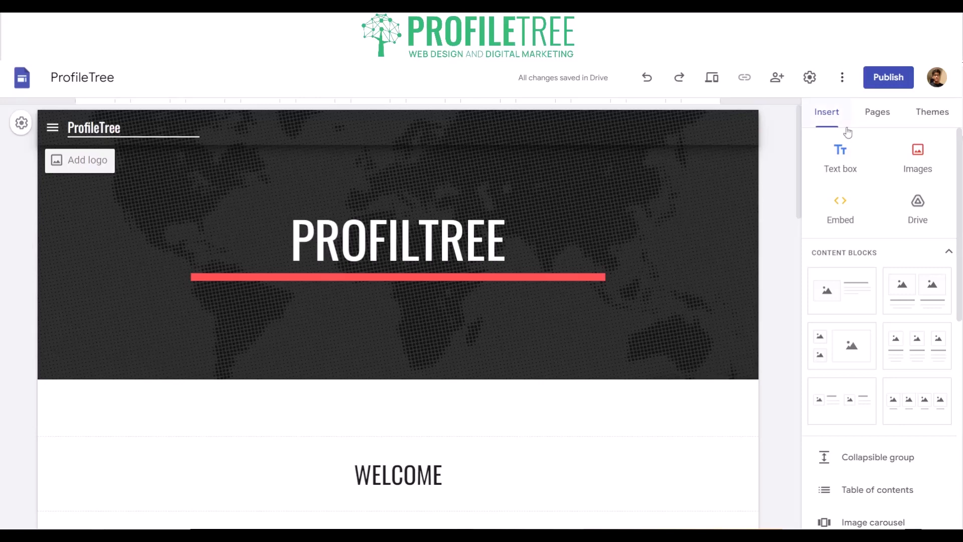
left_click(872, 129)
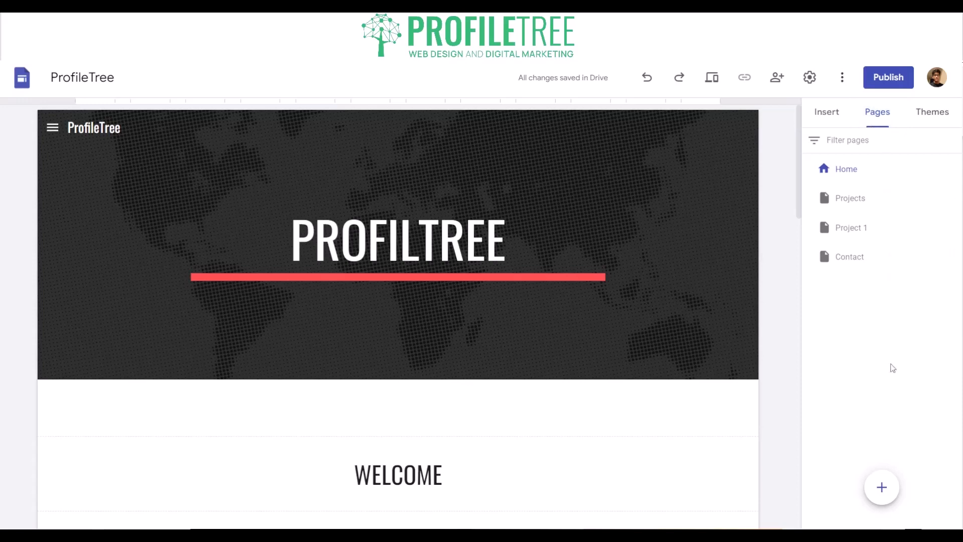
mouse_move(886, 506)
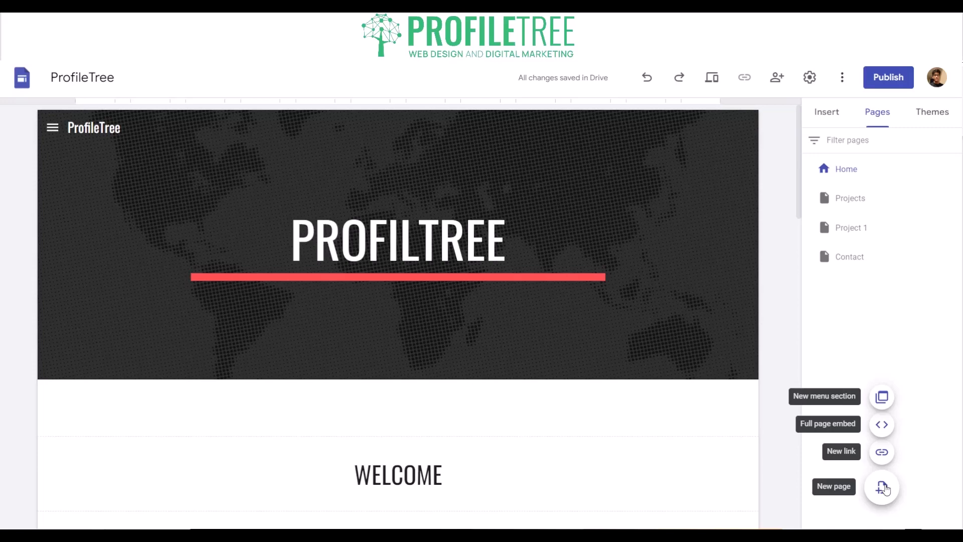
left_click(883, 487)
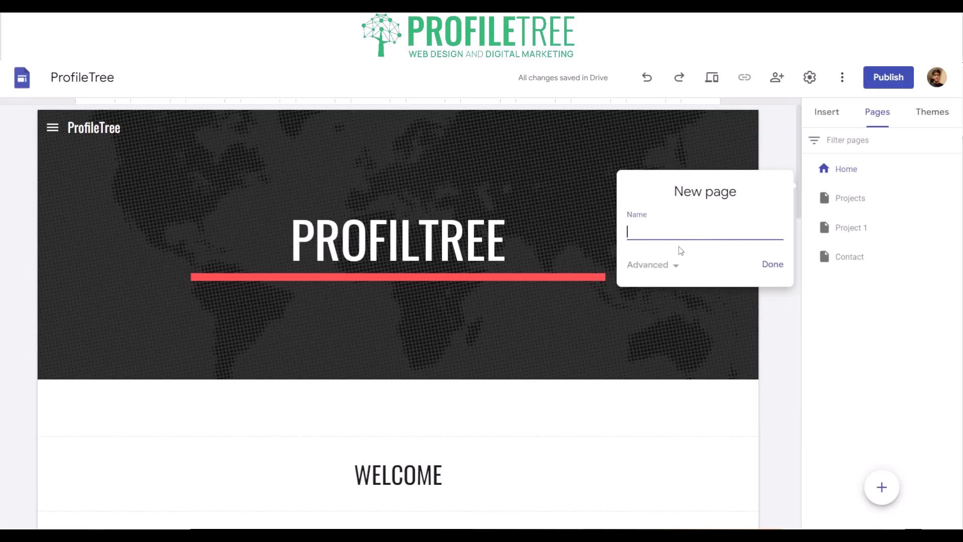
type("Shop")
key("BackSpace")
key("BackSpace")
key("BackSpace")
key("BackSpace")
type("Blog")
left_click(667, 267)
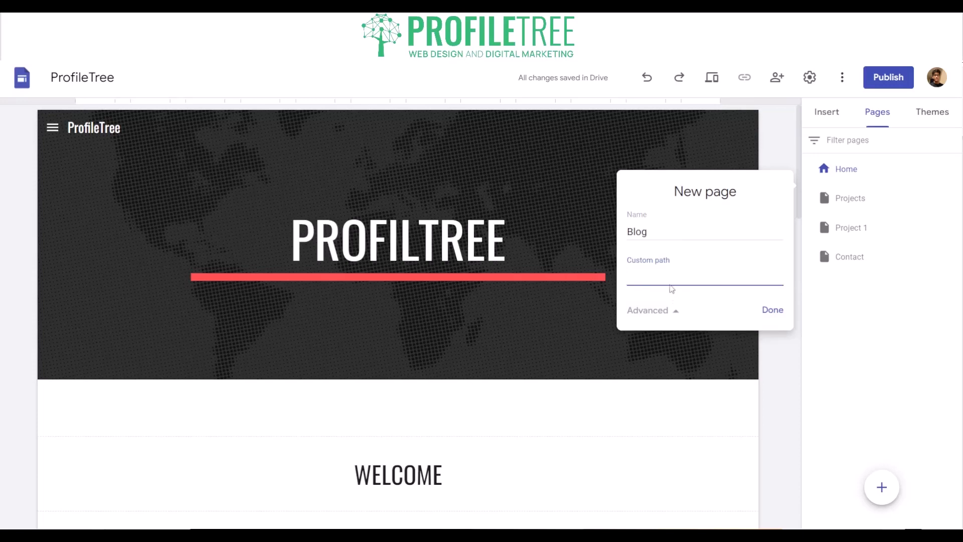
left_click(673, 238)
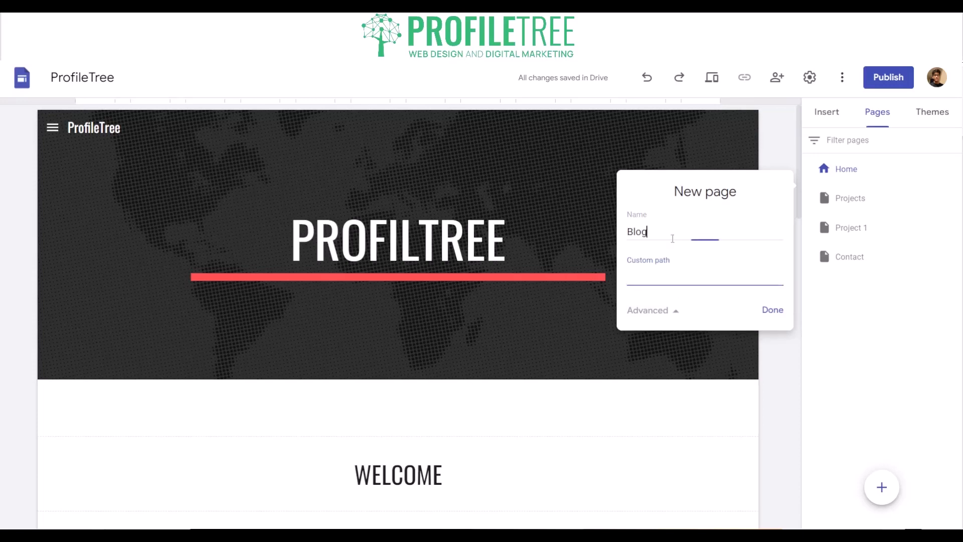
left_click(770, 310)
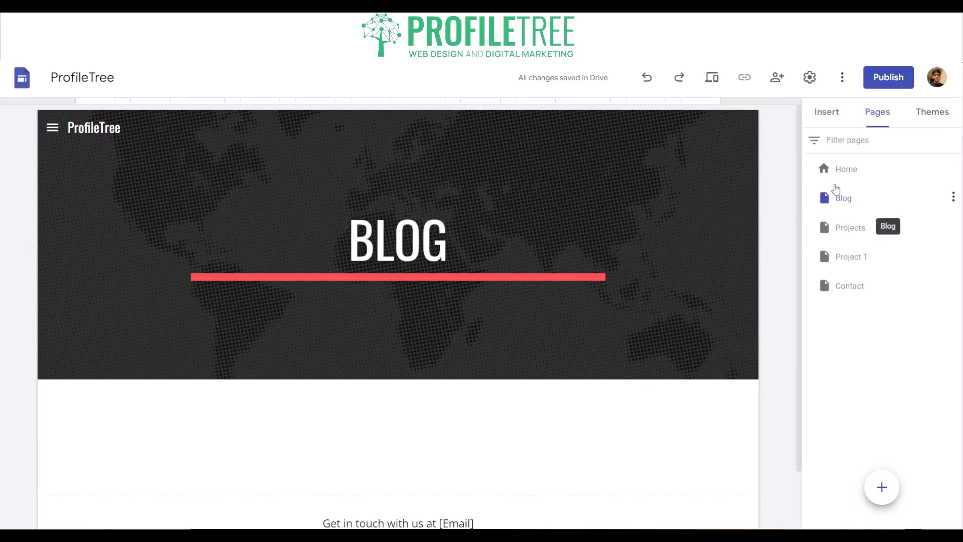
View the Home page and return to the Blog page.
left_click(832, 171)
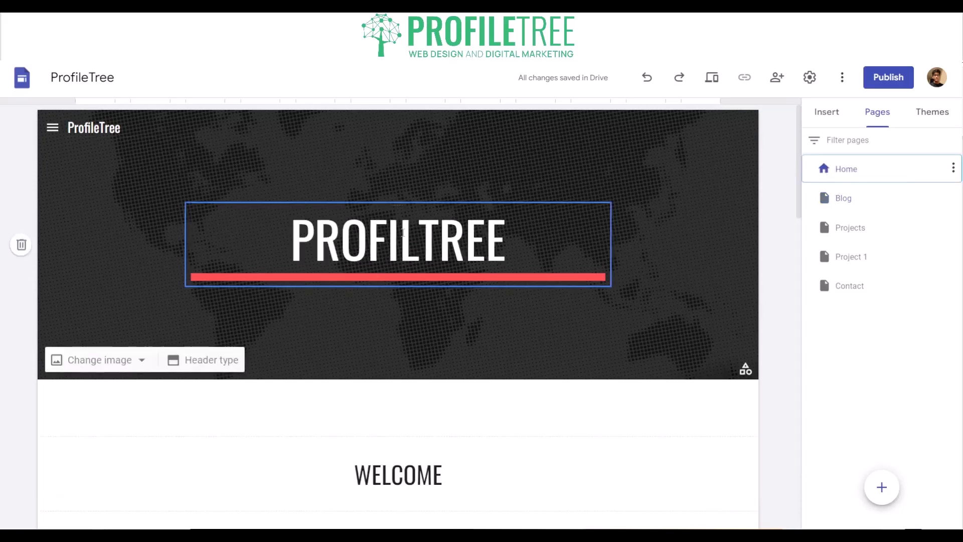
left_click(852, 198)
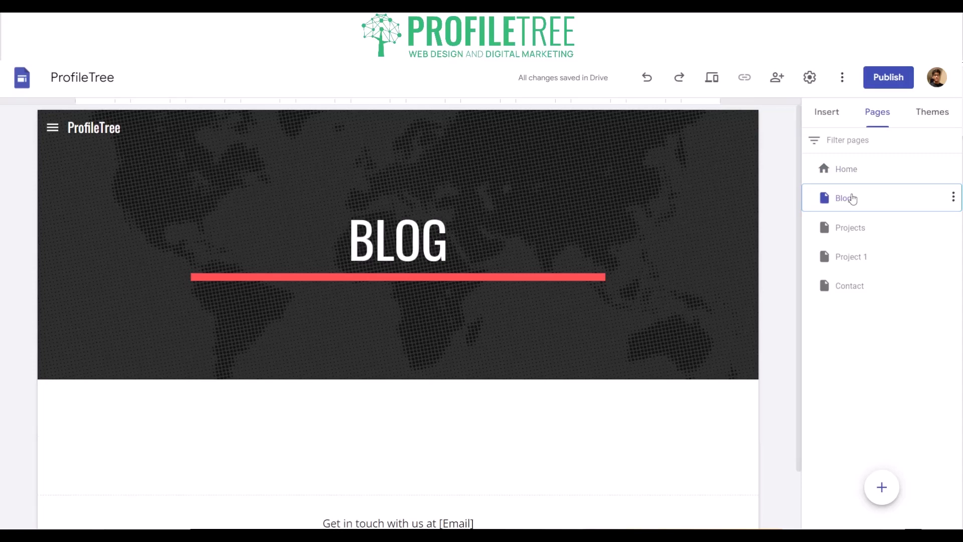
Delete the Projects page from the site.
mouse_move(945, 226)
left_click(954, 228)
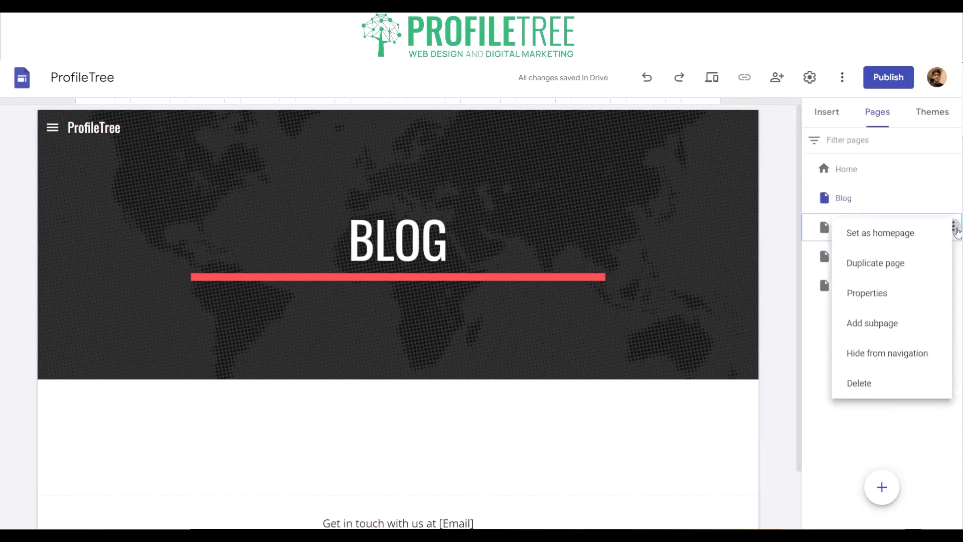
left_click(955, 229)
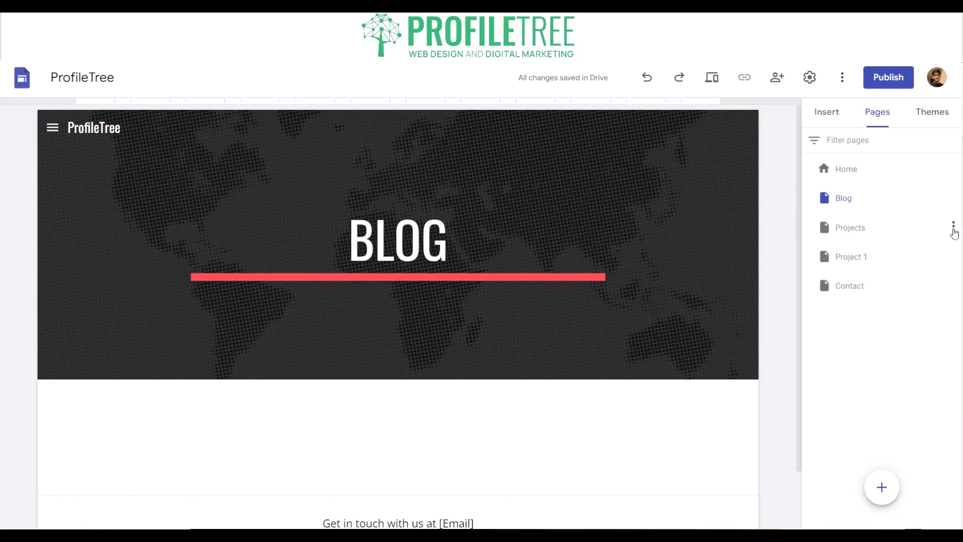
left_click(953, 228)
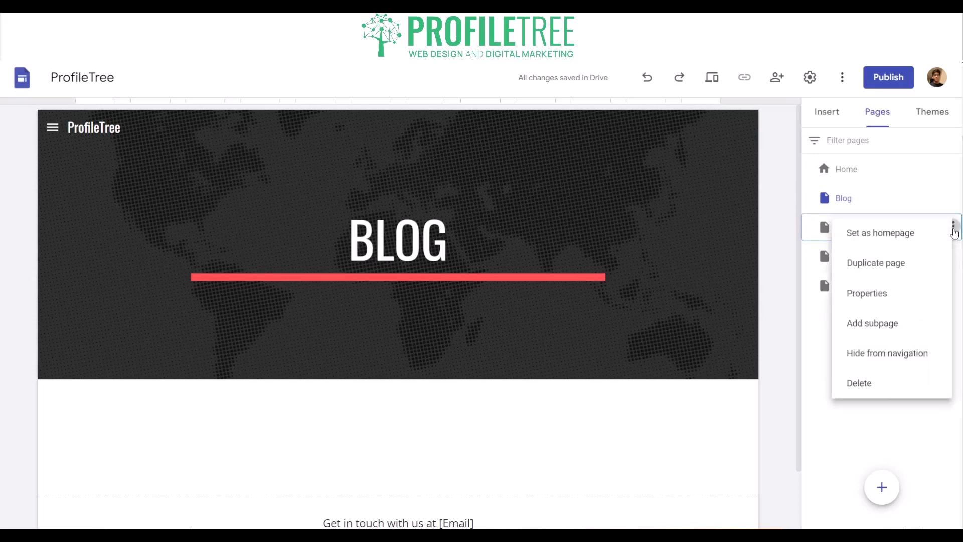
left_click(889, 379)
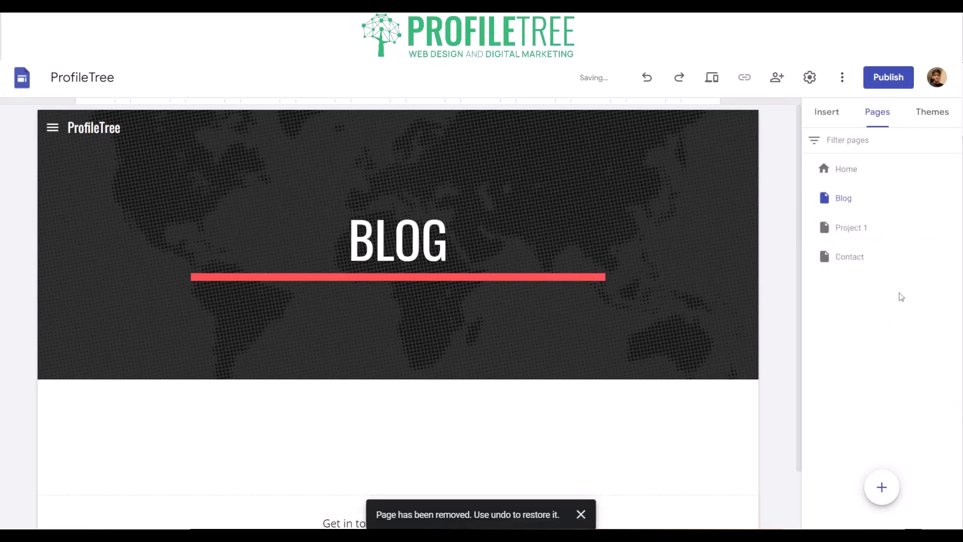
Undo the removal of the Projects page and open that page.
left_click(911, 240)
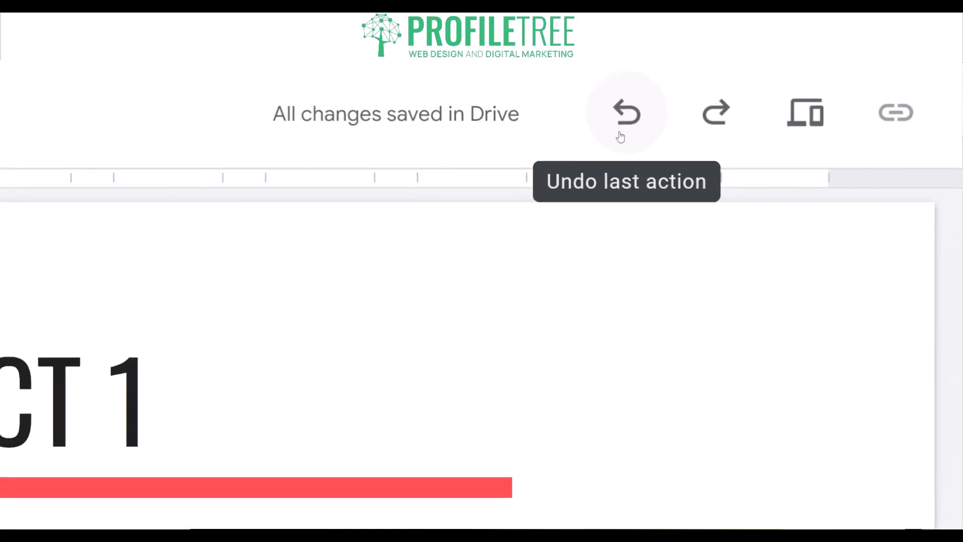
left_click(626, 114)
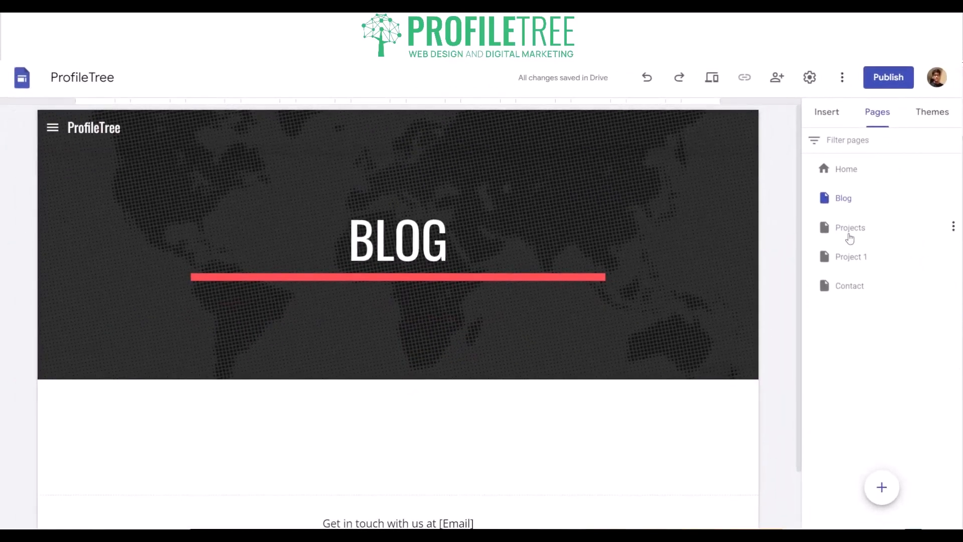
left_click(849, 238)
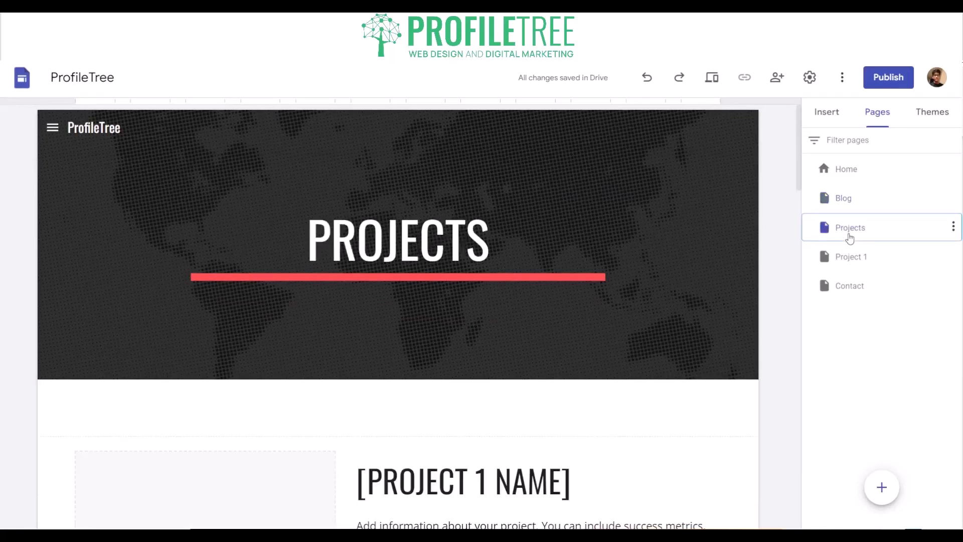
Make the Projects page the site's homepage, and set the Home page back as the homepage.
scroll(679, 387, "down", 5)
scroll(678, 385, "up", 4)
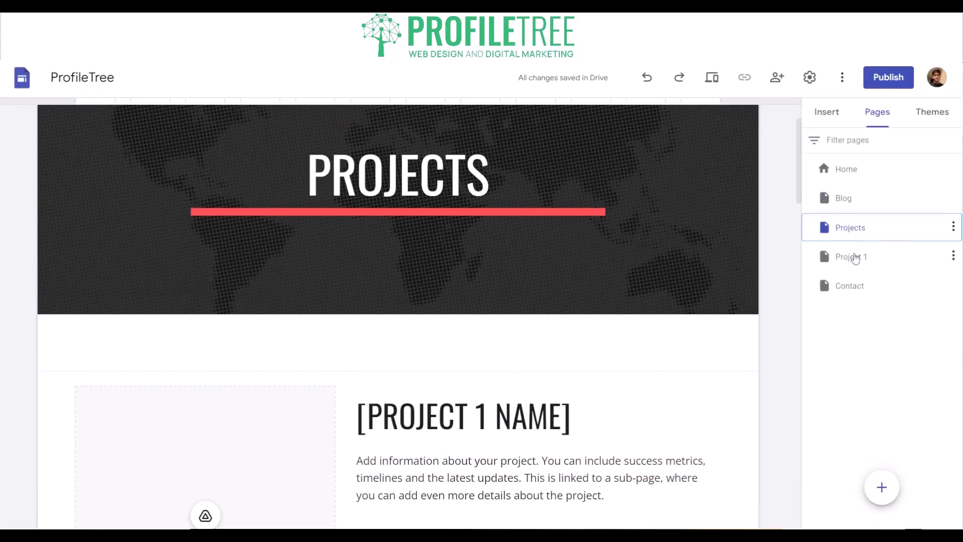
left_click(954, 228)
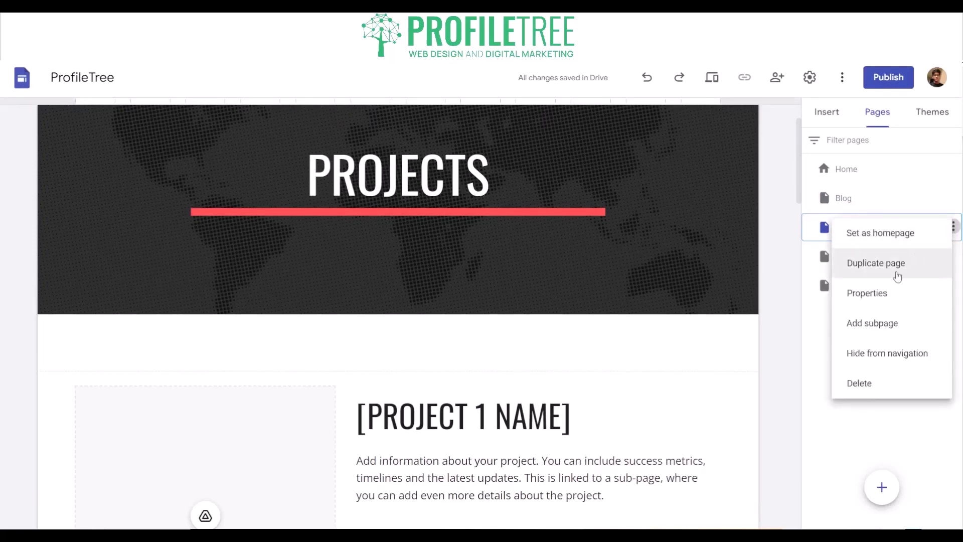
left_click(888, 242)
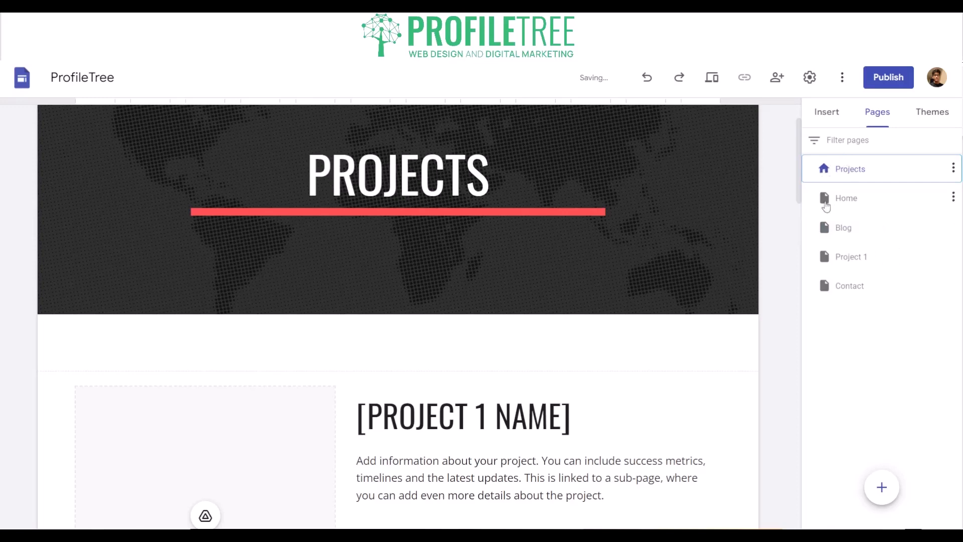
left_click(953, 197)
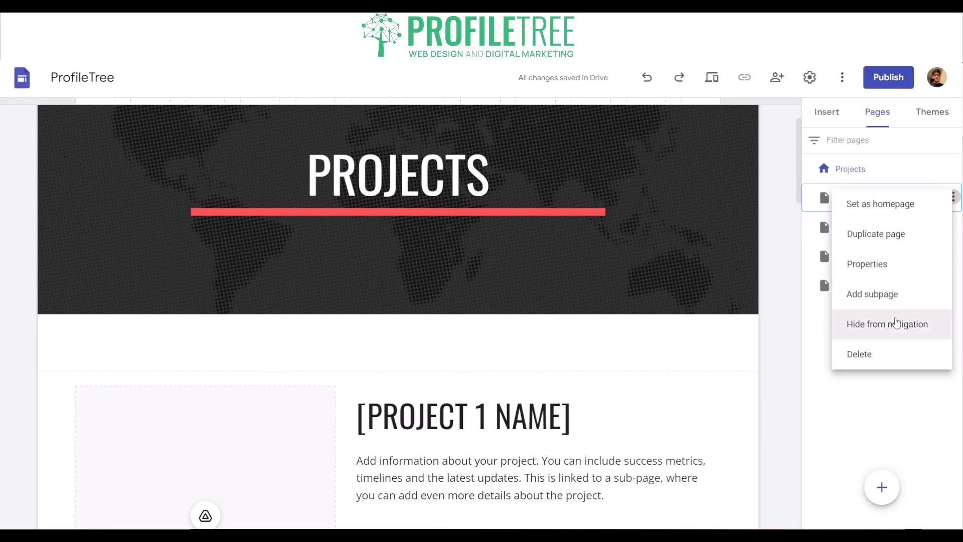
left_click(913, 222)
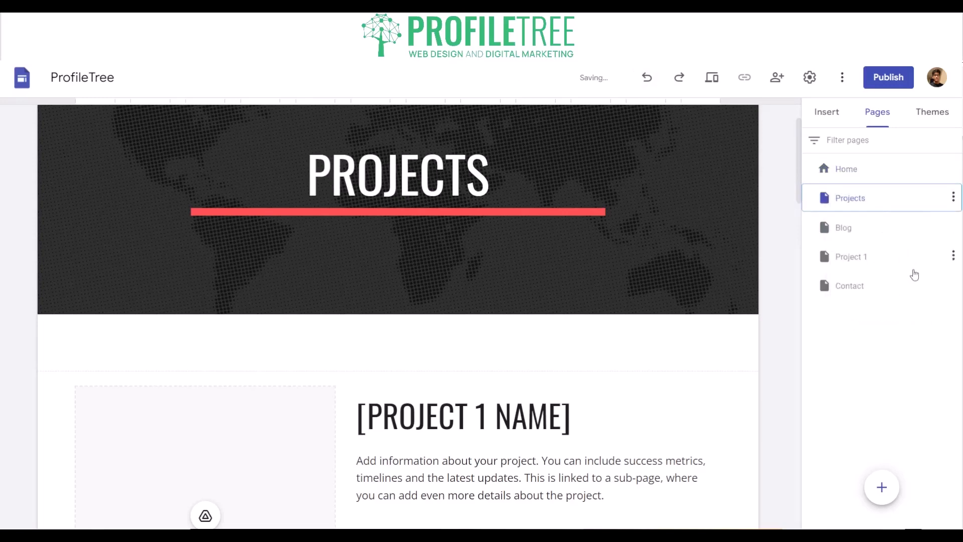
Open the Blog page's properties and close them with the name left as it is.
left_click(954, 226)
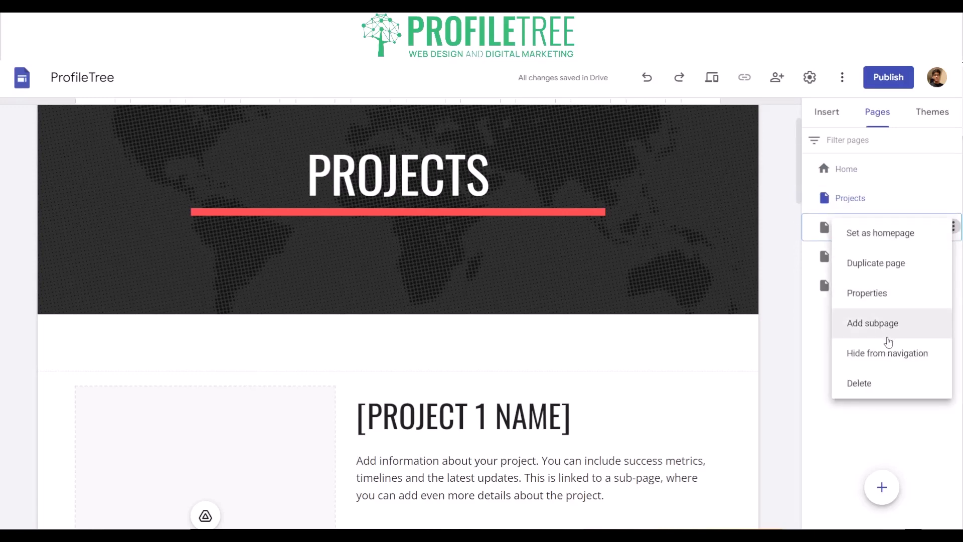
left_click(877, 296)
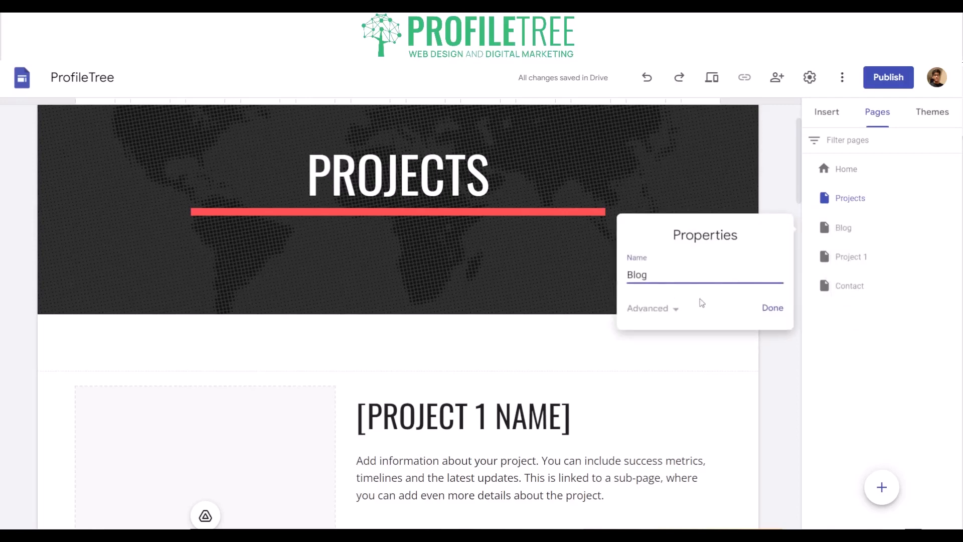
left_click(775, 315)
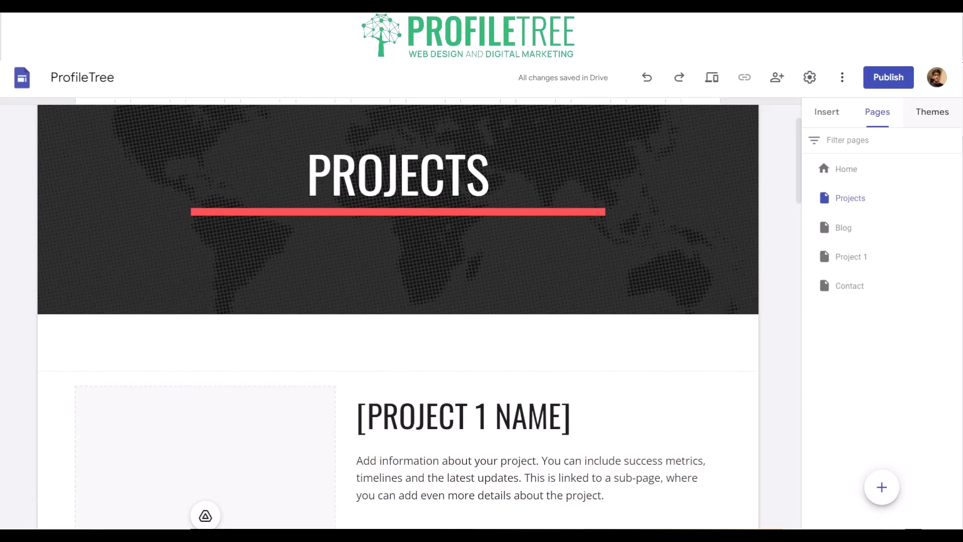
Browse the available custom and Google-created themes down to the Impression theme's colour options.
left_click(929, 126)
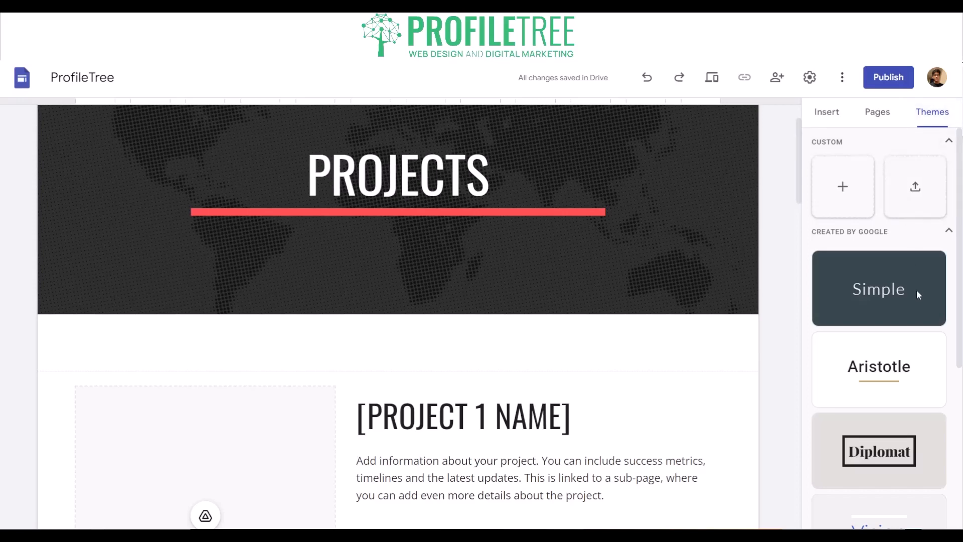
scroll(873, 332, "down", 3)
scroll(871, 328, "down", 2)
scroll(870, 328, "up", 4)
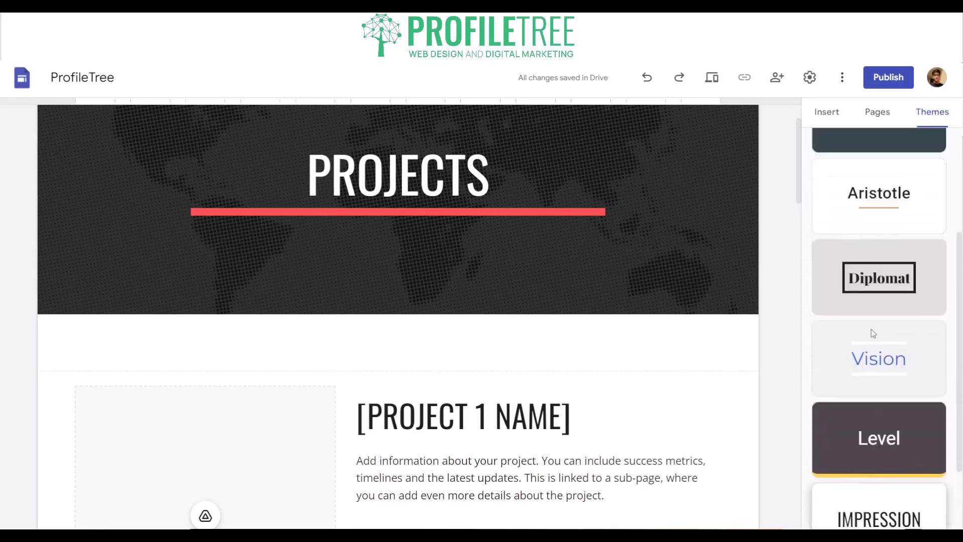
scroll(873, 333, "down", 1)
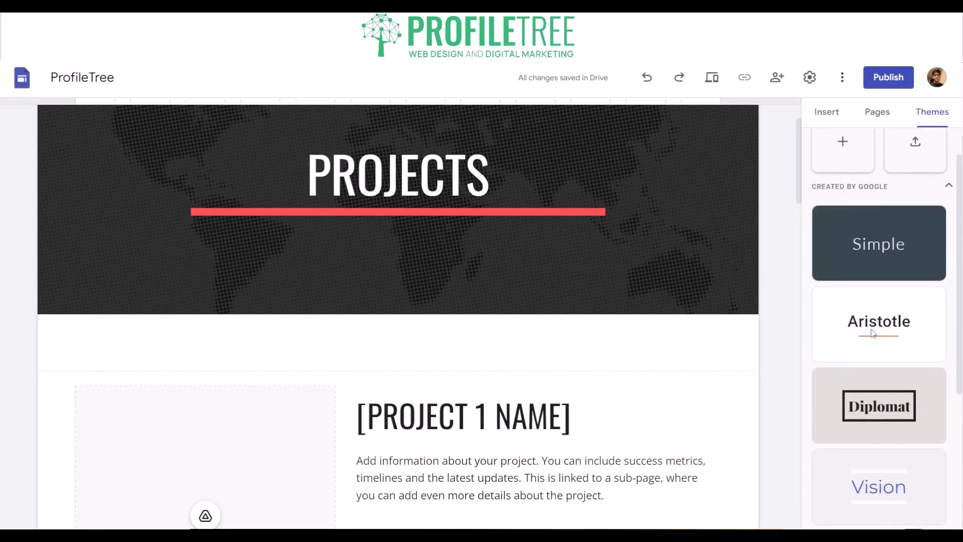
scroll(872, 333, "down", 1)
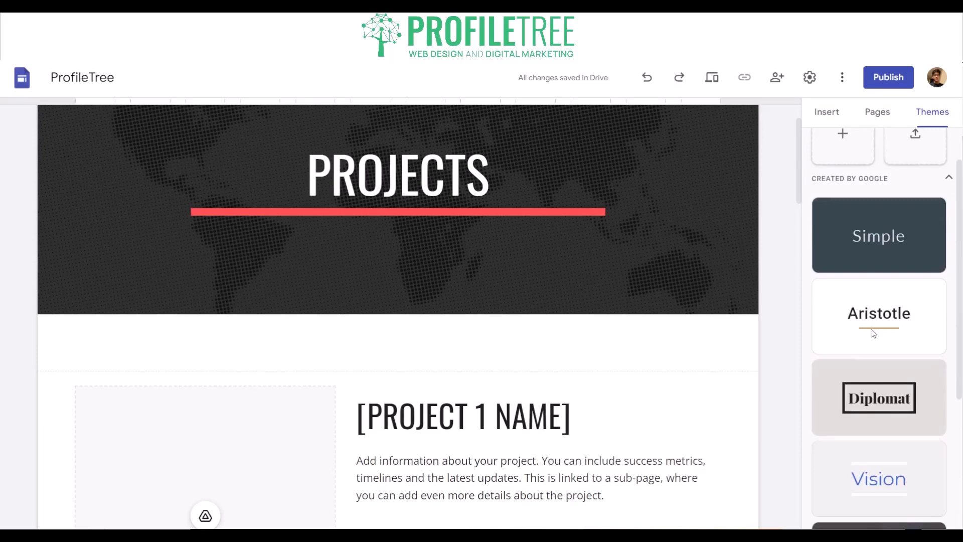
scroll(872, 333, "down", 3)
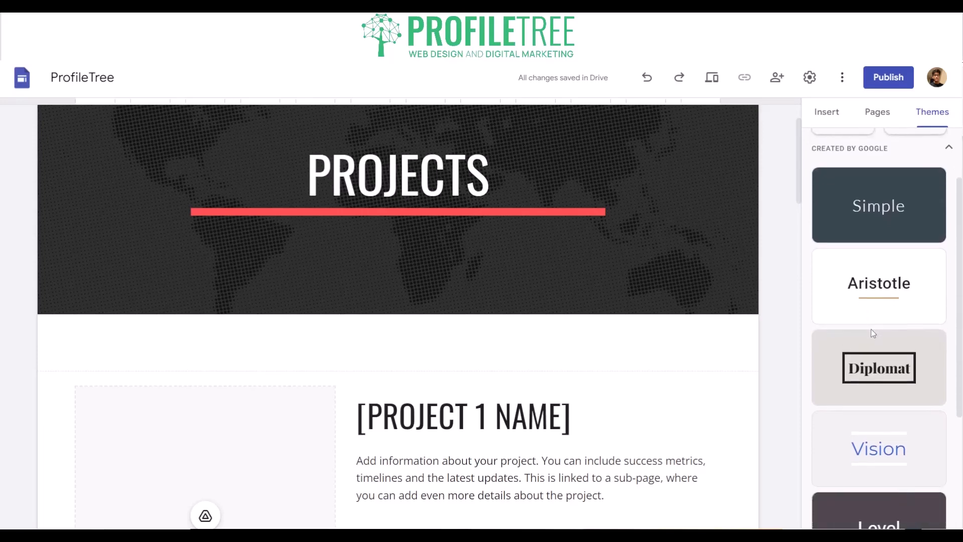
scroll(873, 333, "down", 2)
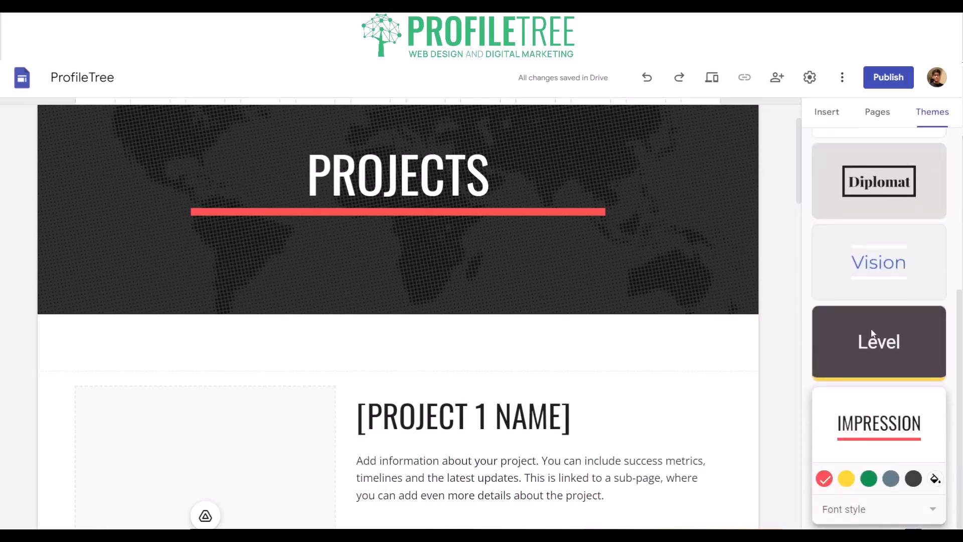
Try the yellow, green, blue-grey and dark grey accent colours of the Impression theme.
left_click(848, 480)
left_click(869, 480)
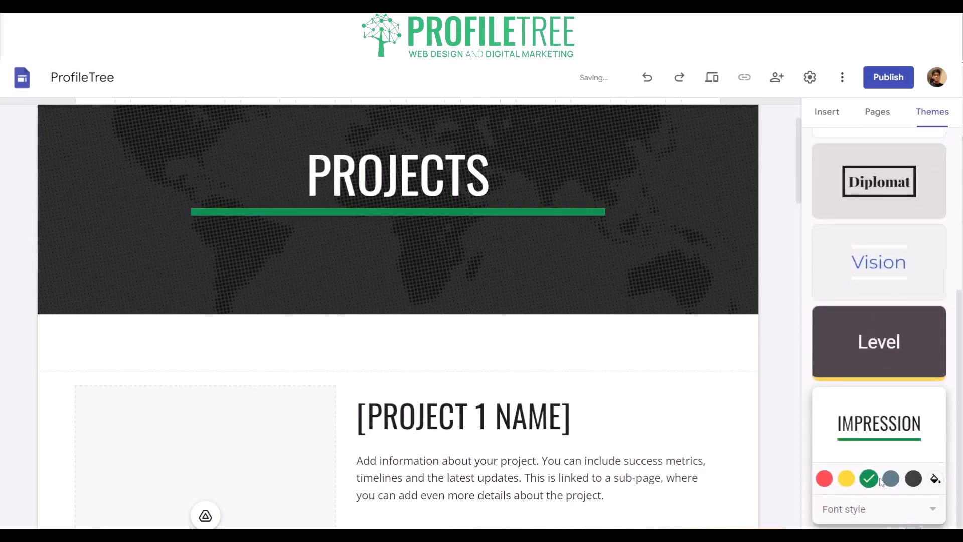
left_click(892, 480)
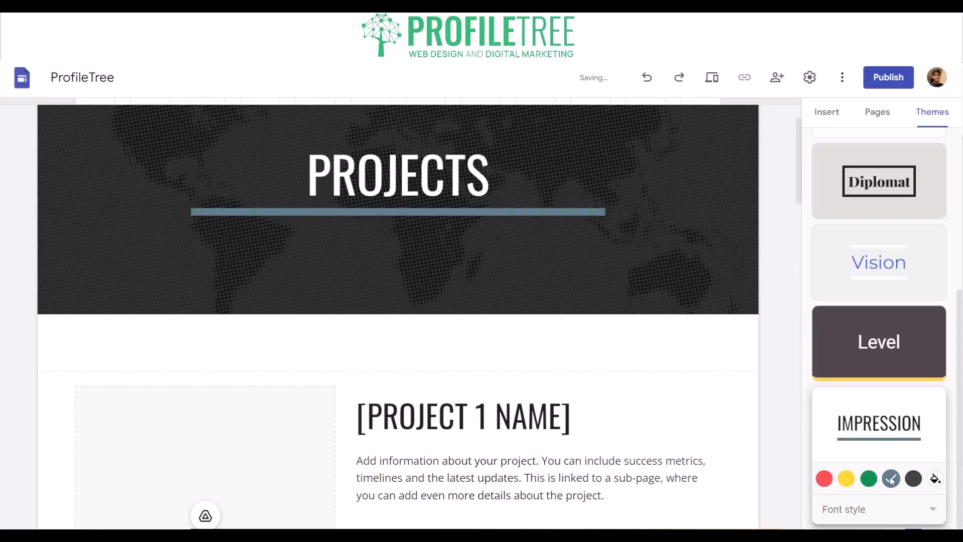
left_click(913, 478)
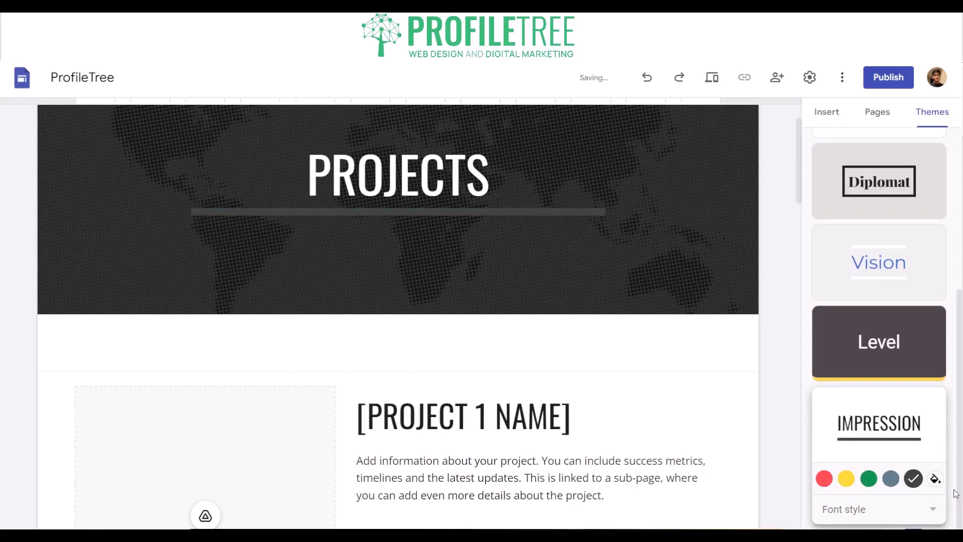
Set a custom teal accent colour, #2b8b8e, for the Impression theme.
left_click(935, 478)
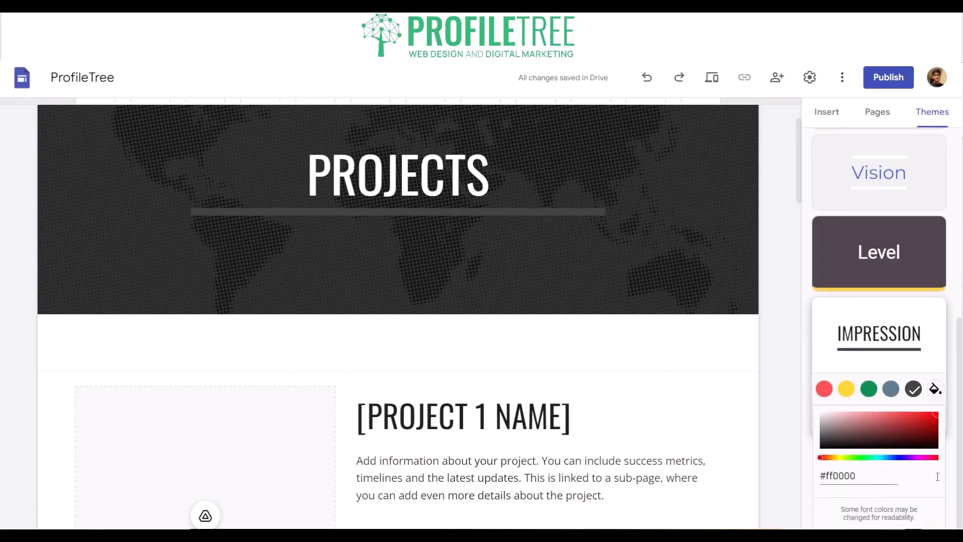
left_click(912, 437)
mouse_move(913, 437)
left_mouse_down()
mouse_move(886, 429)
mouse_move(902, 427)
left_mouse_up()
left_click(880, 457)
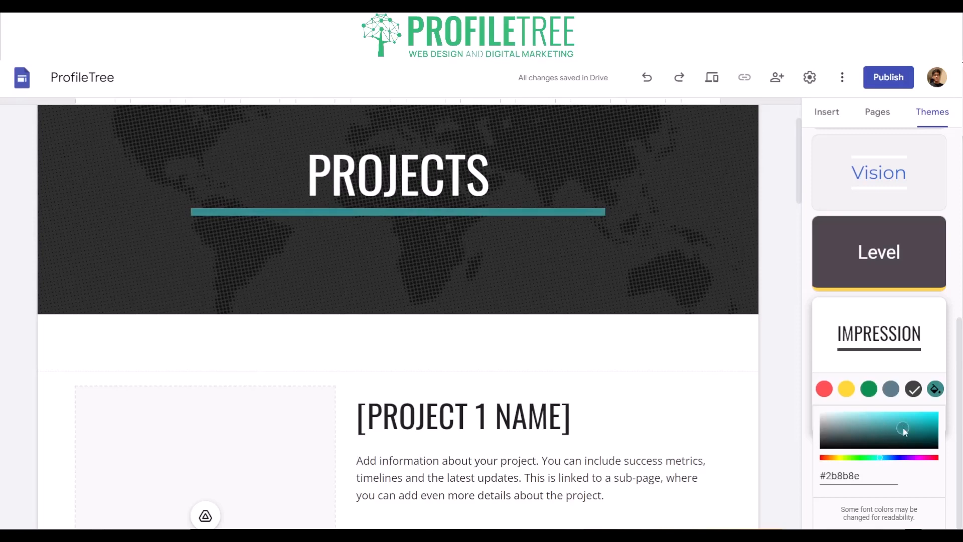
Try the Simple, Aristotle, Diplomat, Vision and Level themes on the site, and leave it on Aristotle.
scroll(877, 304, "up", 7)
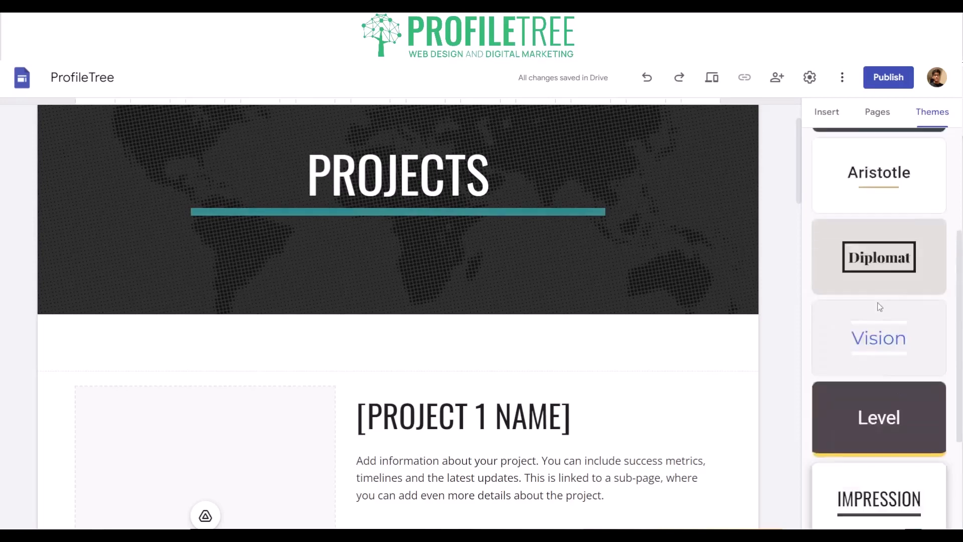
left_click(856, 297)
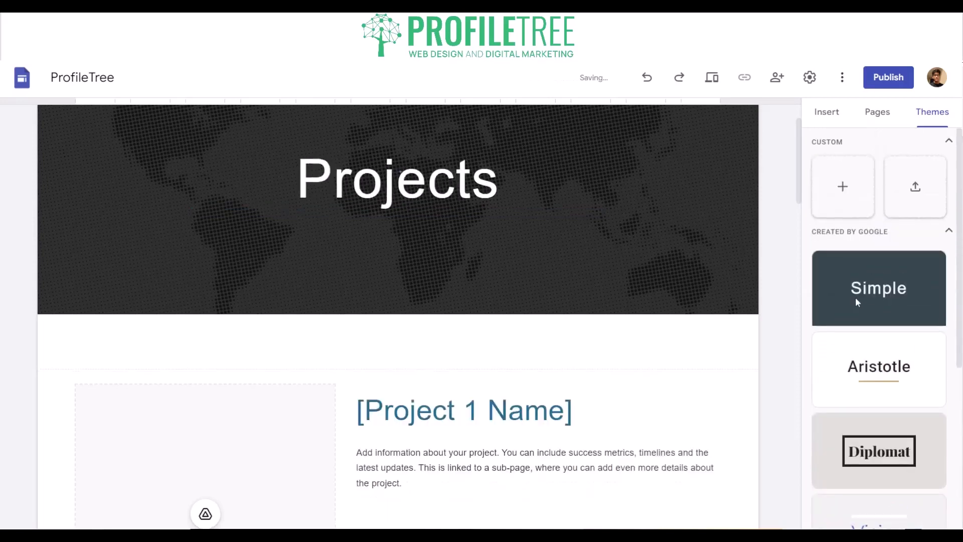
scroll(855, 301, "down", 3)
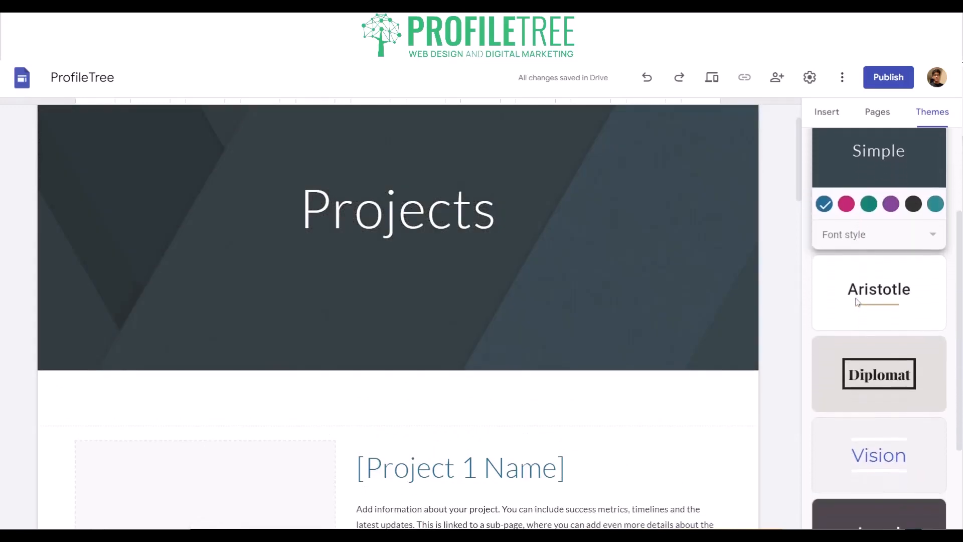
left_click(849, 314)
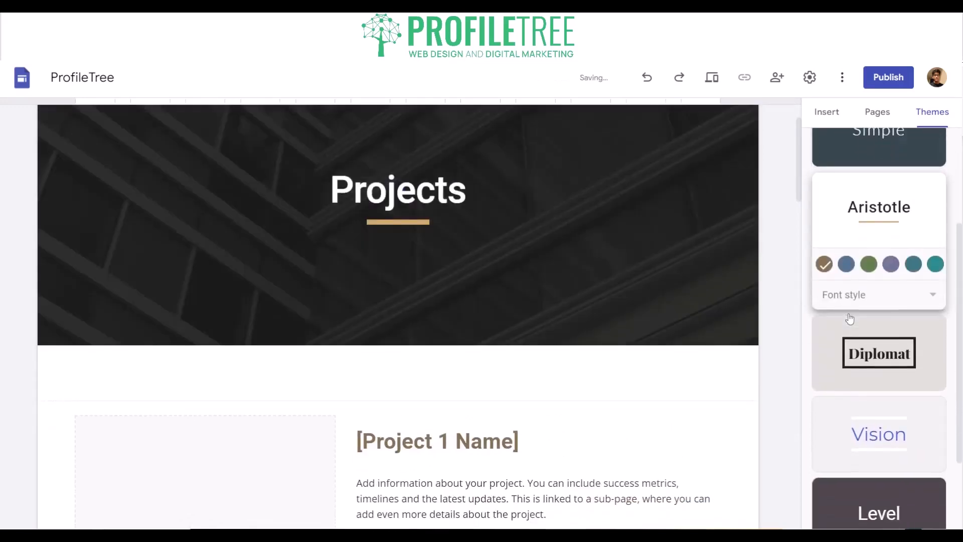
left_click(849, 316)
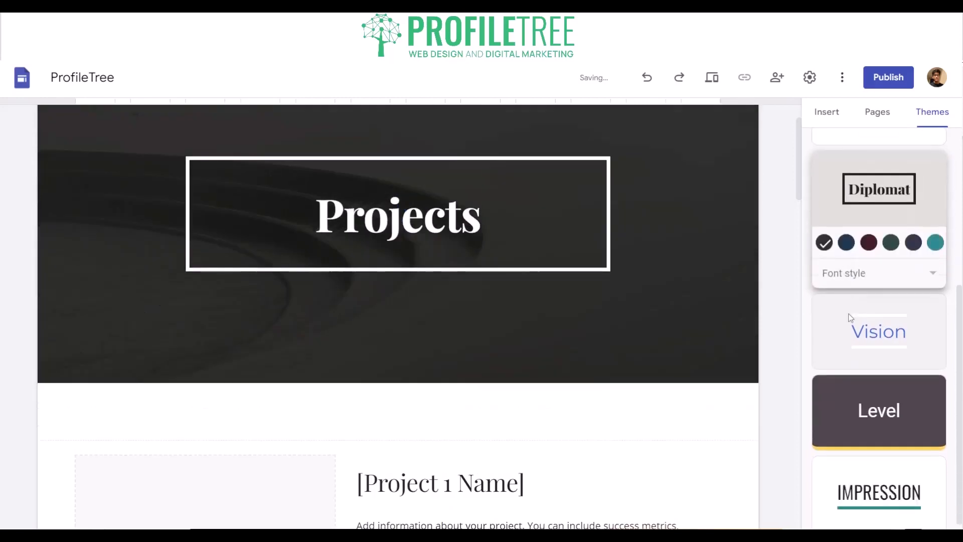
left_click(849, 317)
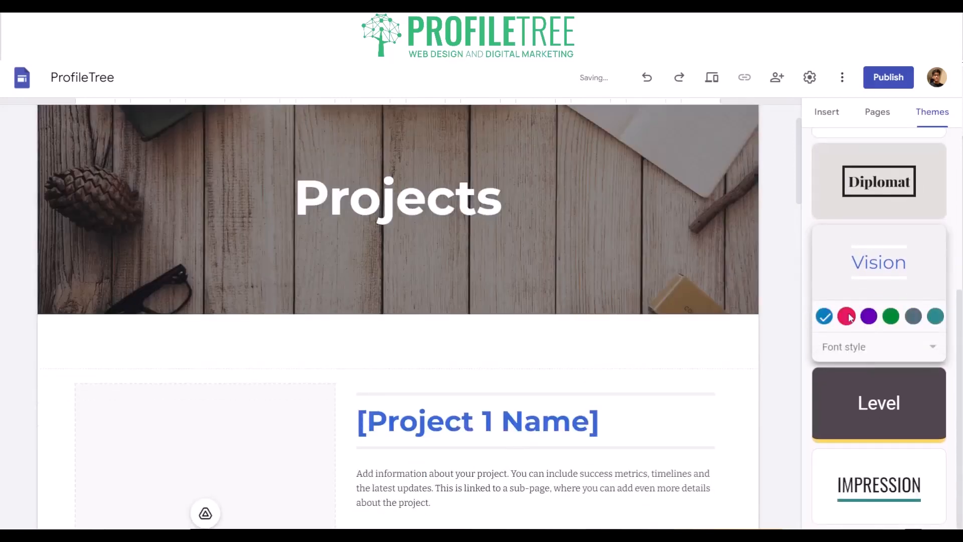
left_click(830, 413)
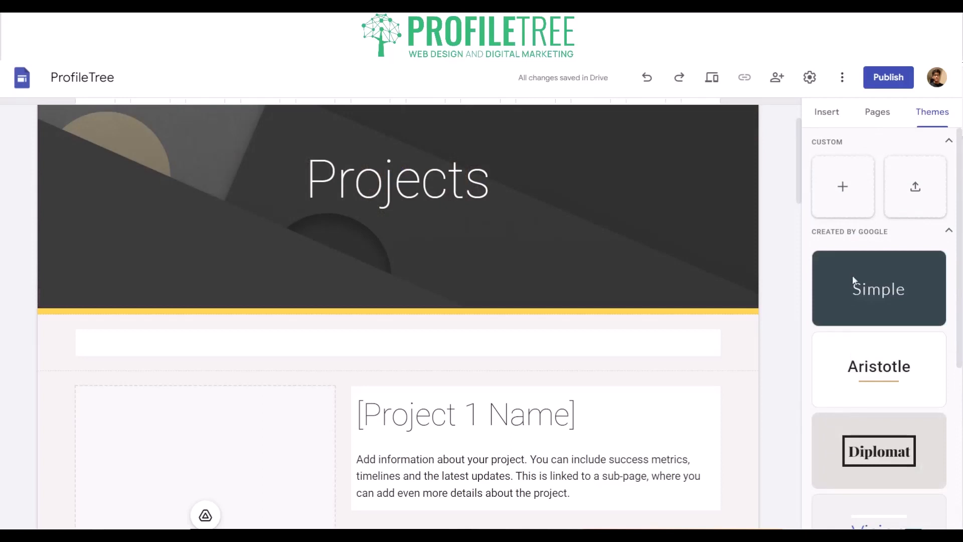
left_click(856, 270)
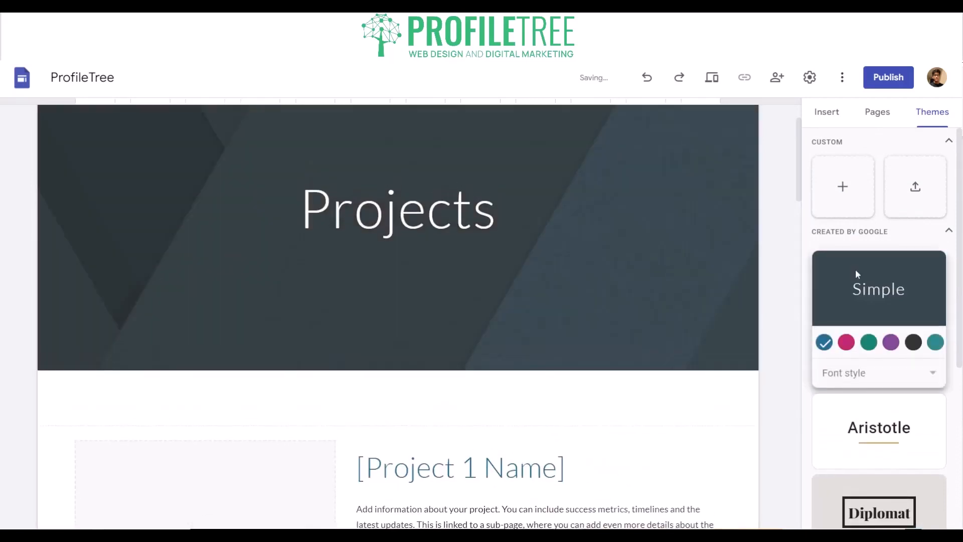
left_click(875, 455)
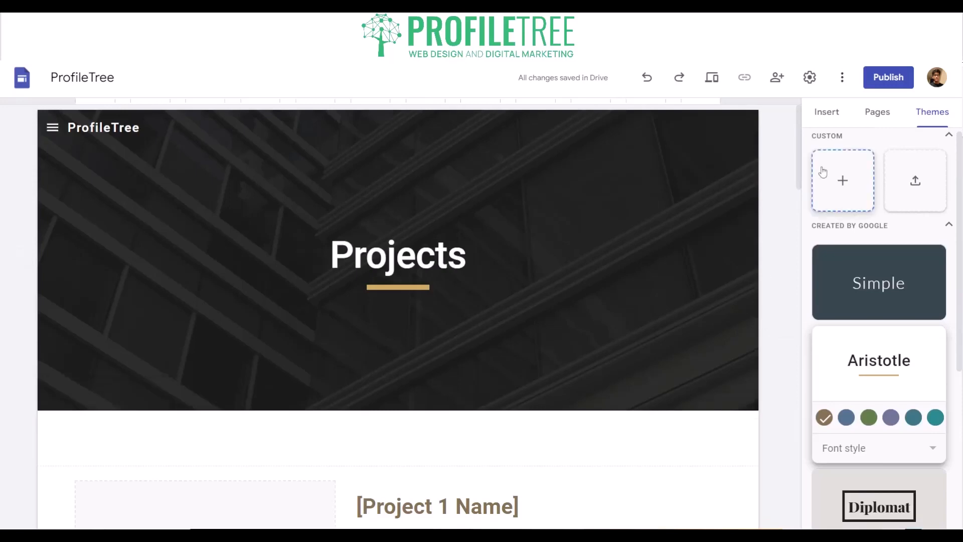
Start a custom theme without a name, logo or banner image, keeping the default preset colours, and proceed to its font selection.
left_click(837, 163)
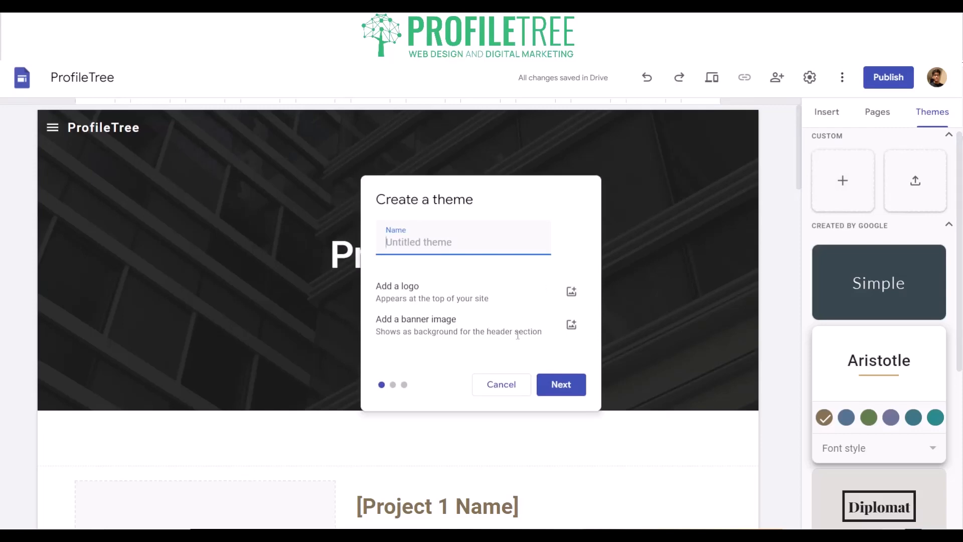
left_click(572, 326)
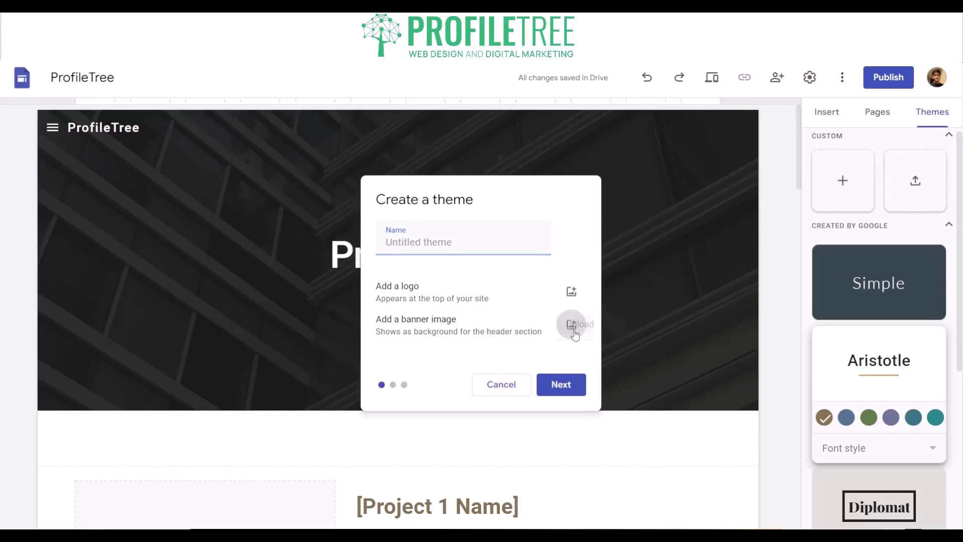
left_click(547, 357)
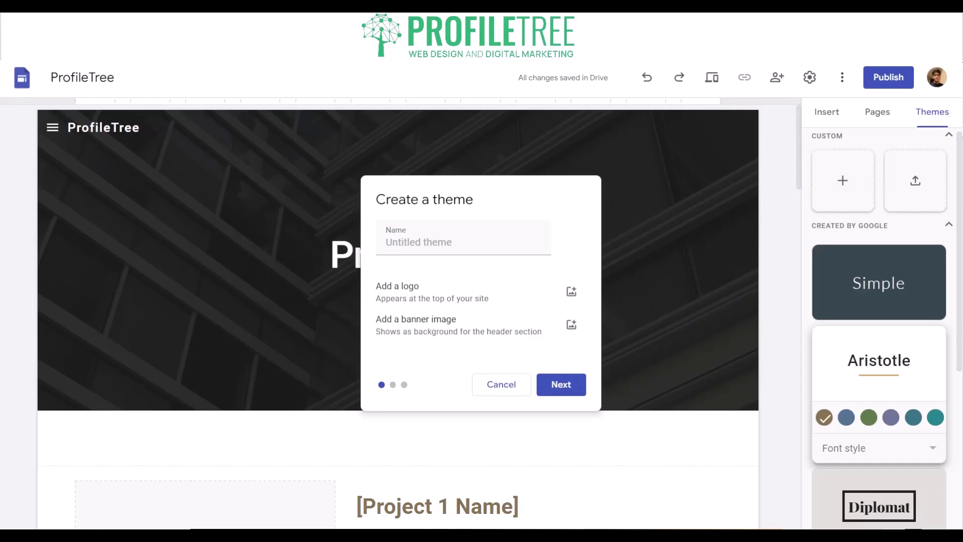
left_click(558, 386)
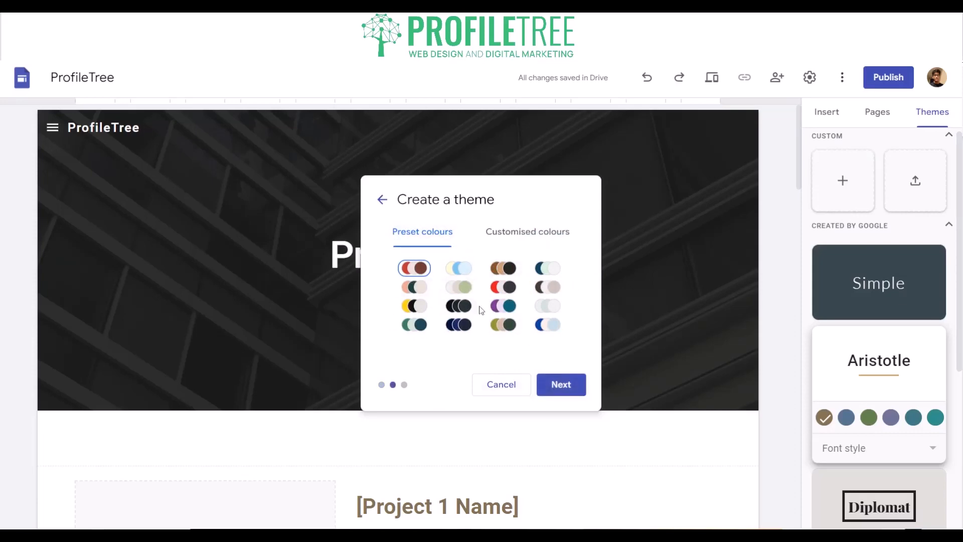
left_click(556, 385)
Set Comfortaa Semi Bold as the font for both titles and headings and body text, and create the custom theme.
left_click(469, 275)
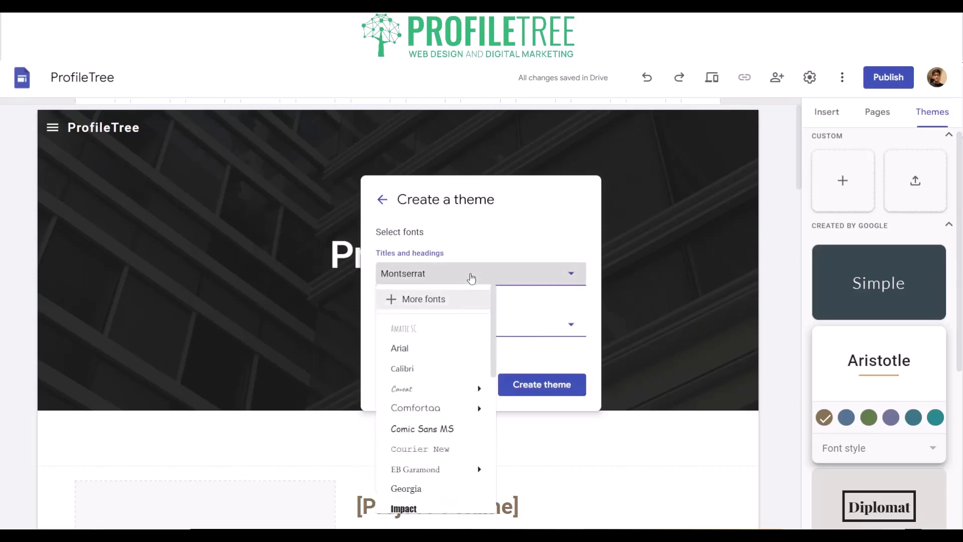
left_click(427, 407)
left_click(456, 275)
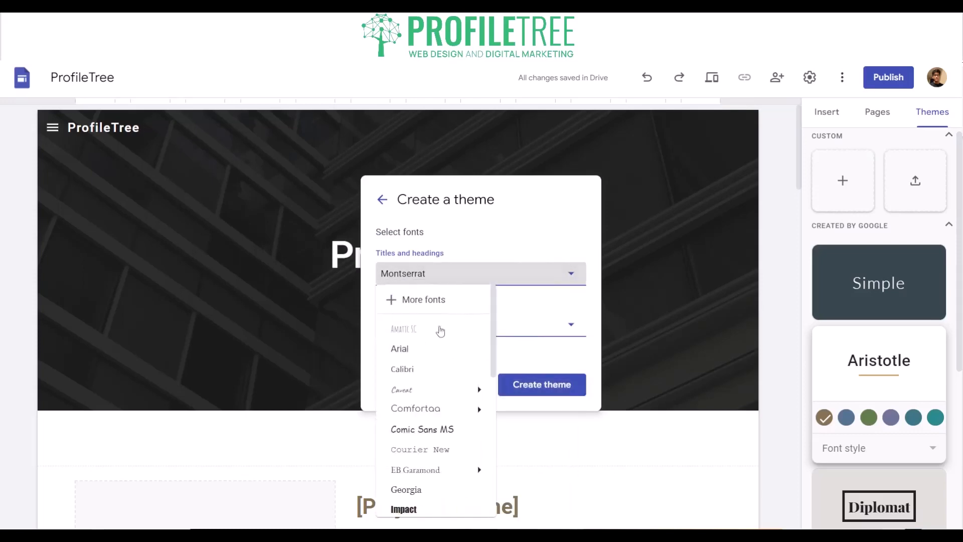
mouse_move(444, 407)
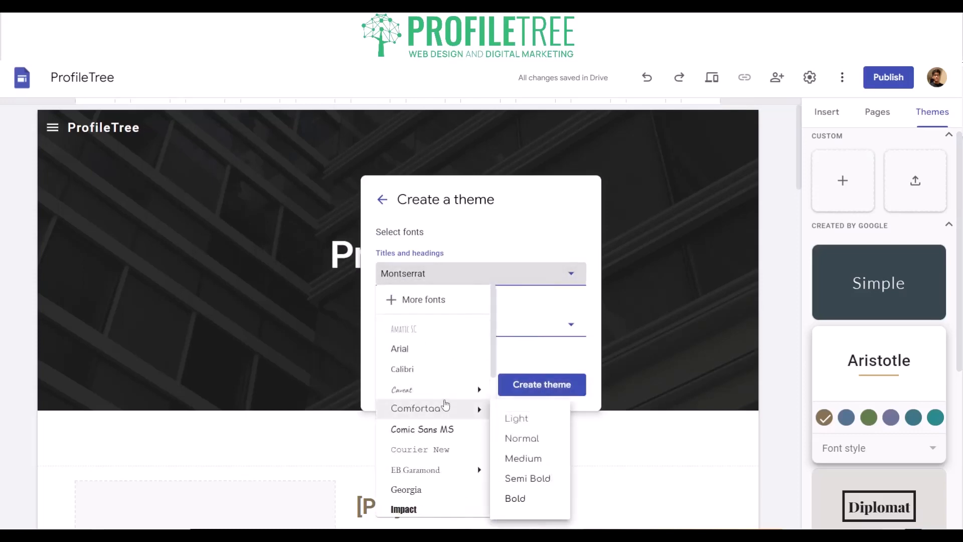
left_click(523, 477)
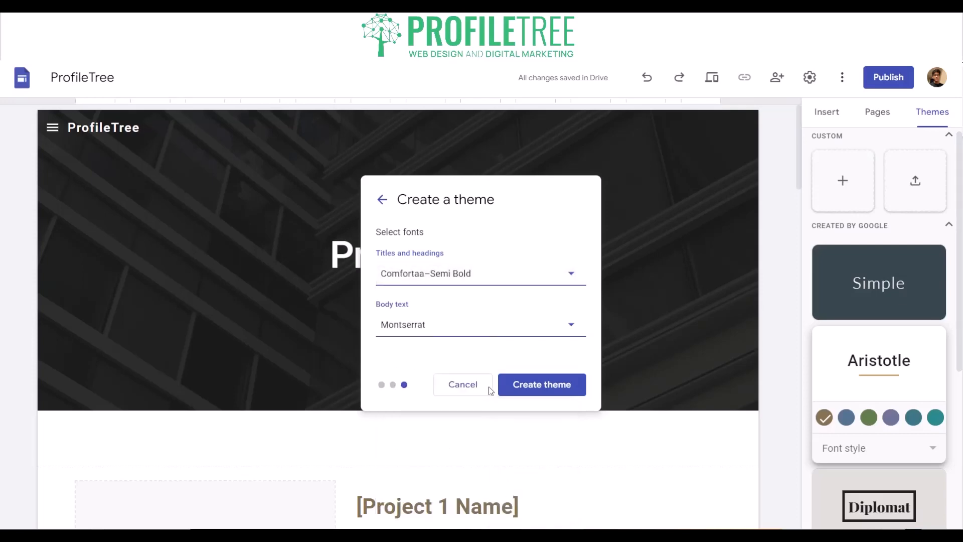
left_click(456, 335)
mouse_move(456, 457)
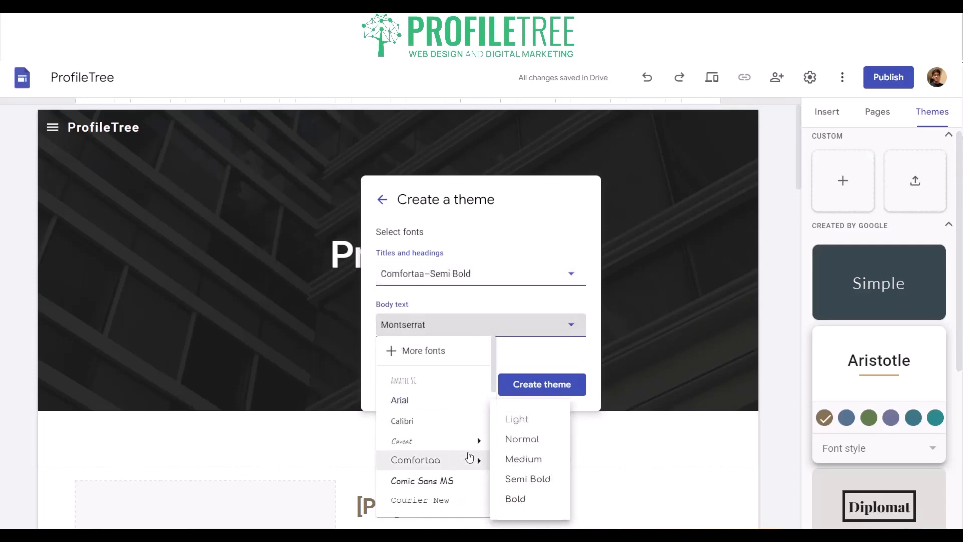
left_click(525, 479)
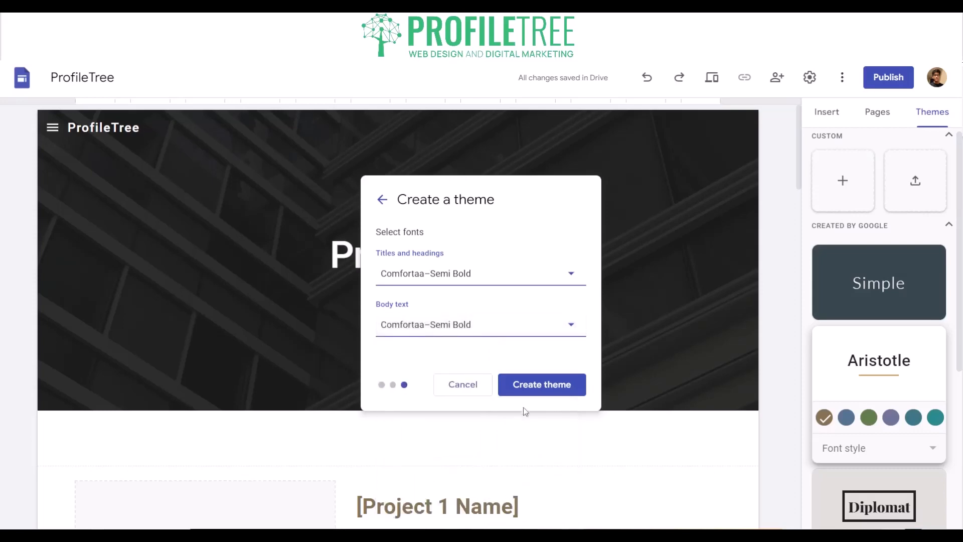
left_click(528, 392)
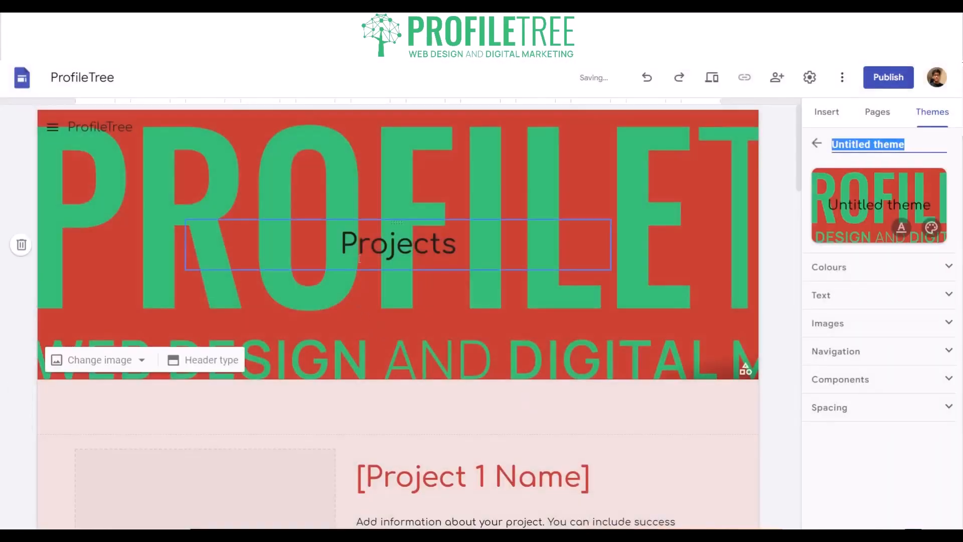
Undo the creation of the custom theme to return to Aristotle, and open that theme's font style options.
left_click(117, 292)
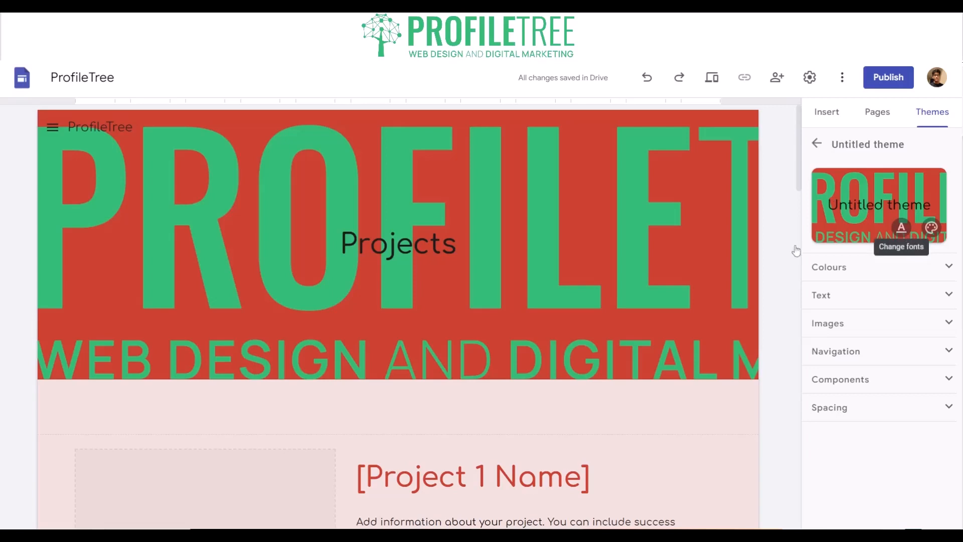
left_click(643, 78)
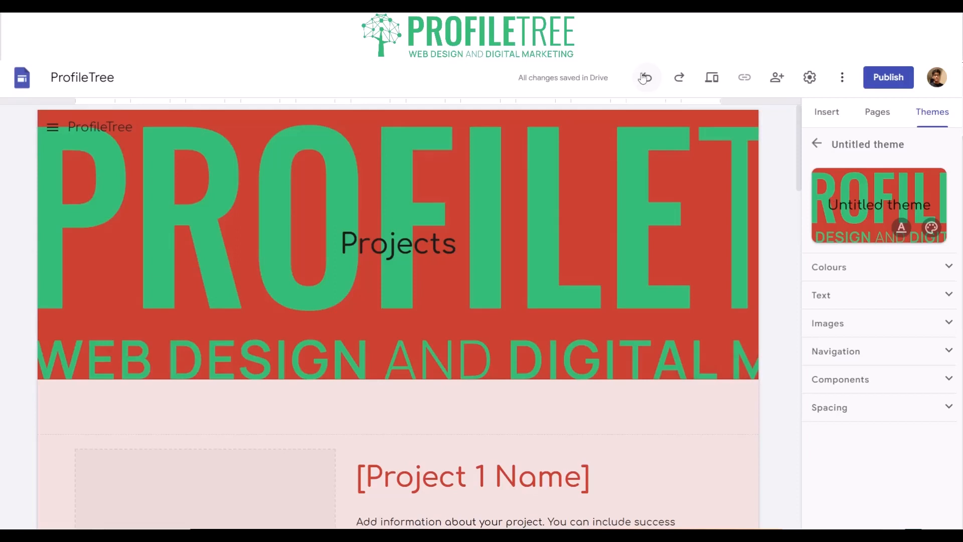
left_click(643, 78)
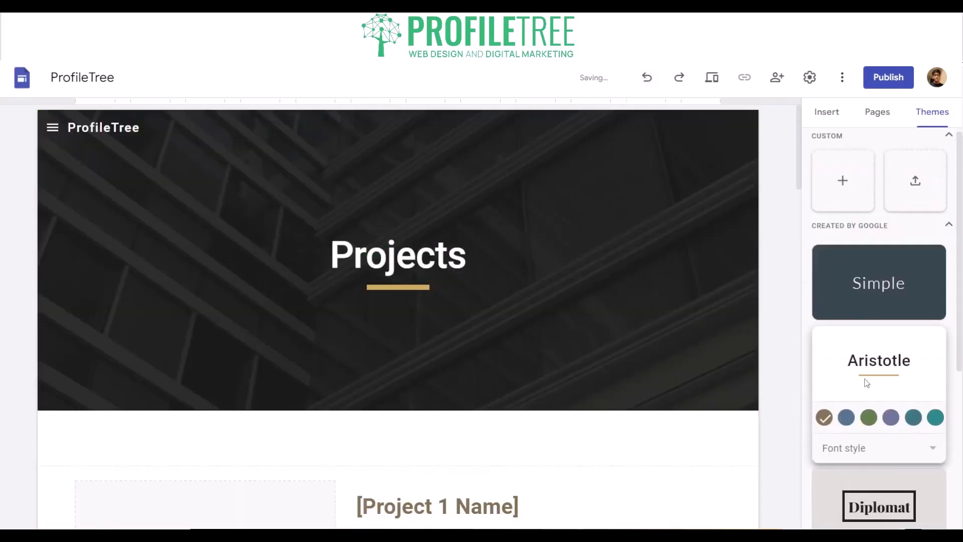
left_click(880, 445)
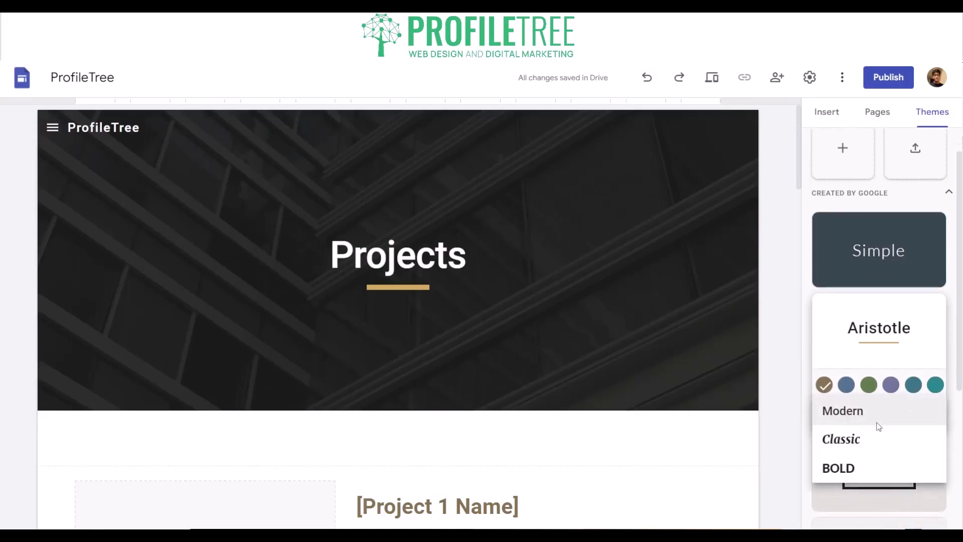
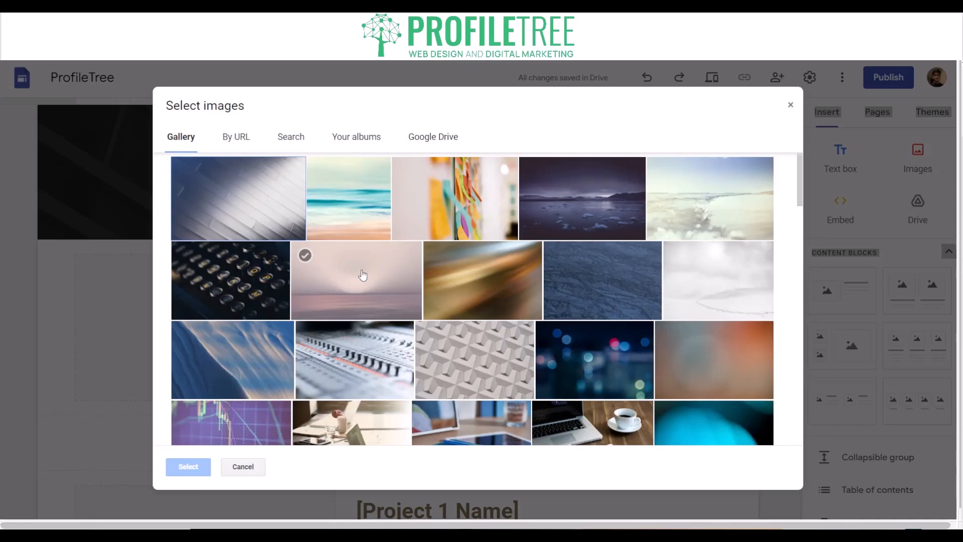
Browse the gallery pictures for the section background and view the option to add an image by URL.
scroll(457, 275, "down", 5)
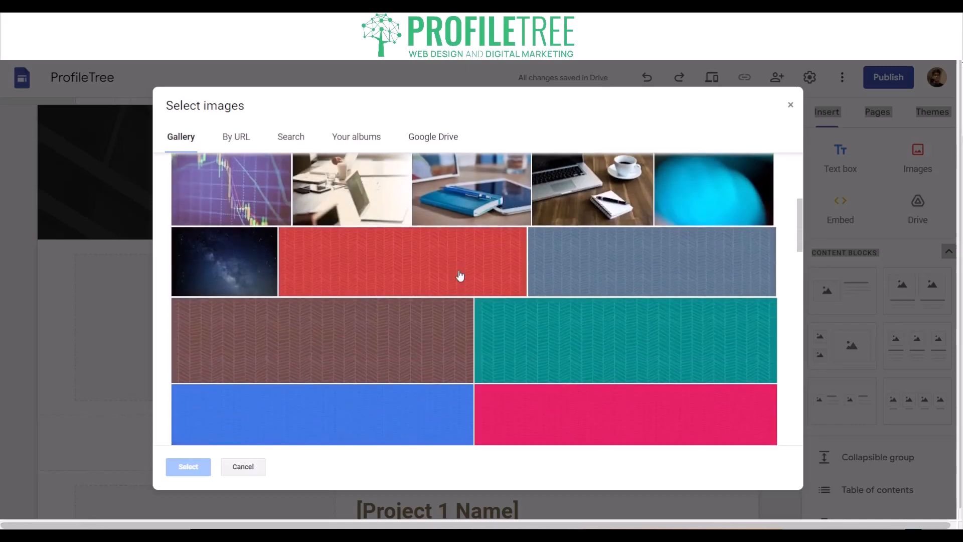
scroll(457, 276, "up", 5)
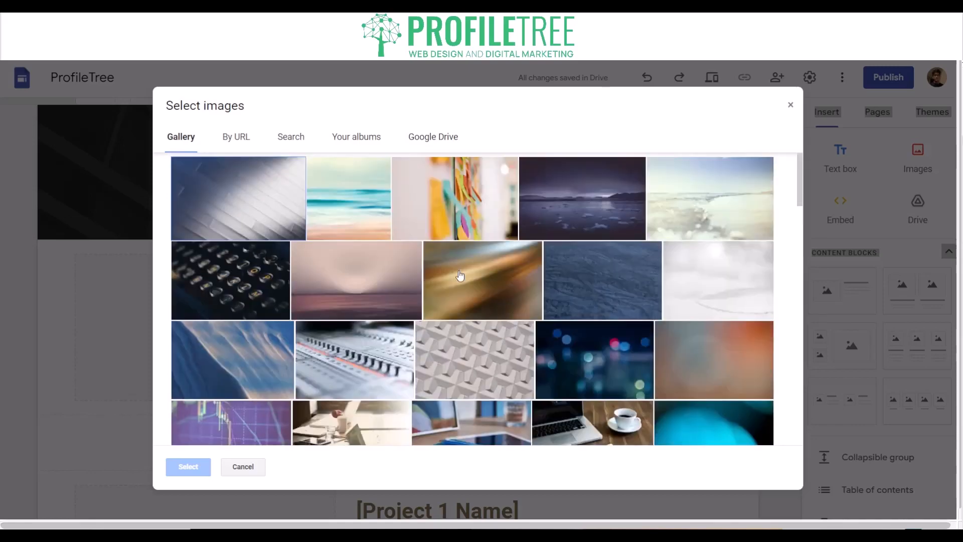
left_click(236, 143)
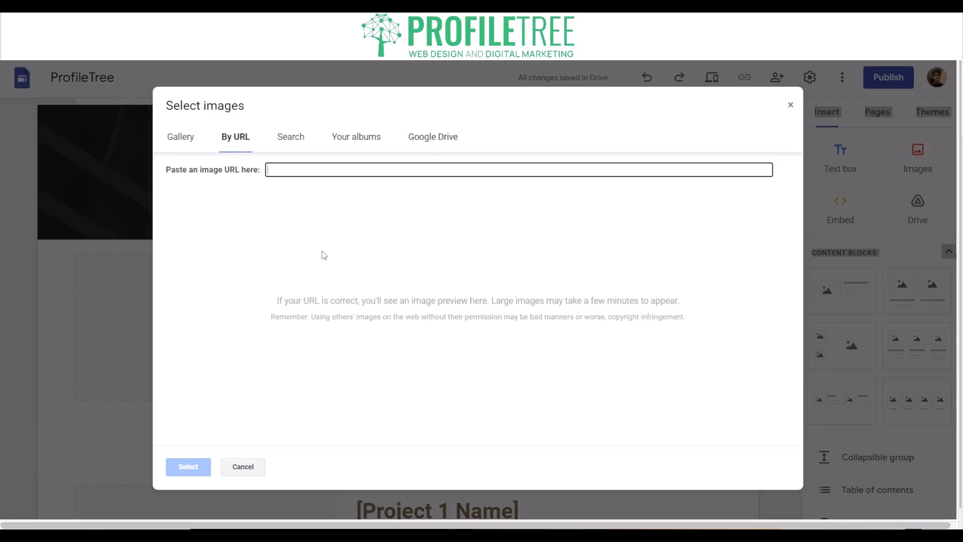
Search Google images for "Bakery" and use the Tatte Bakery, Beacon Hill photo as the section's background image.
left_click(289, 134)
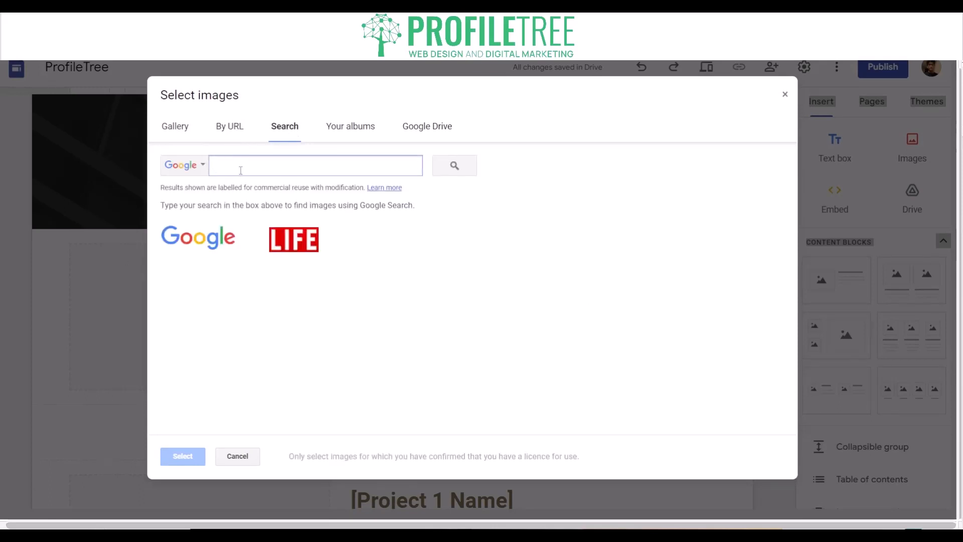
type("d")
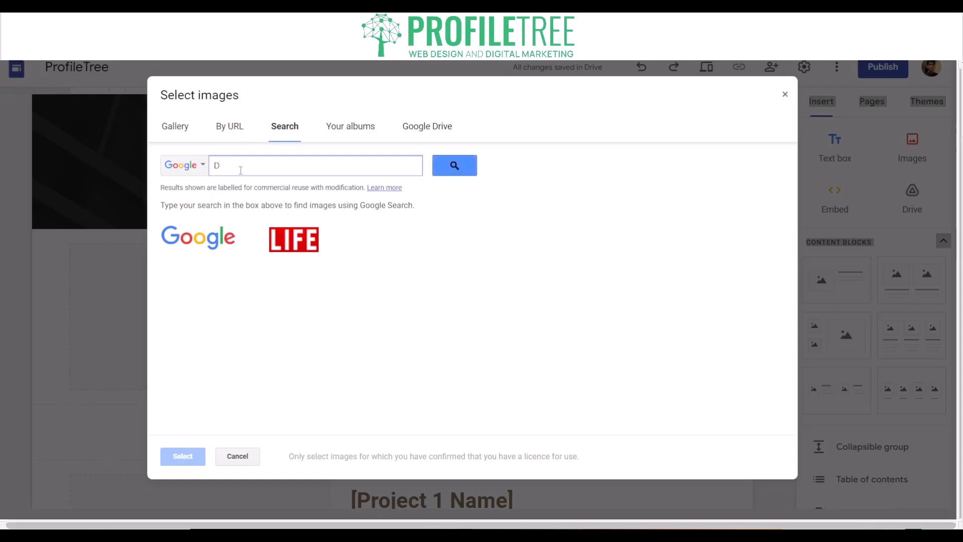
key("BackSpace")
type("Bakery")
key("Return")
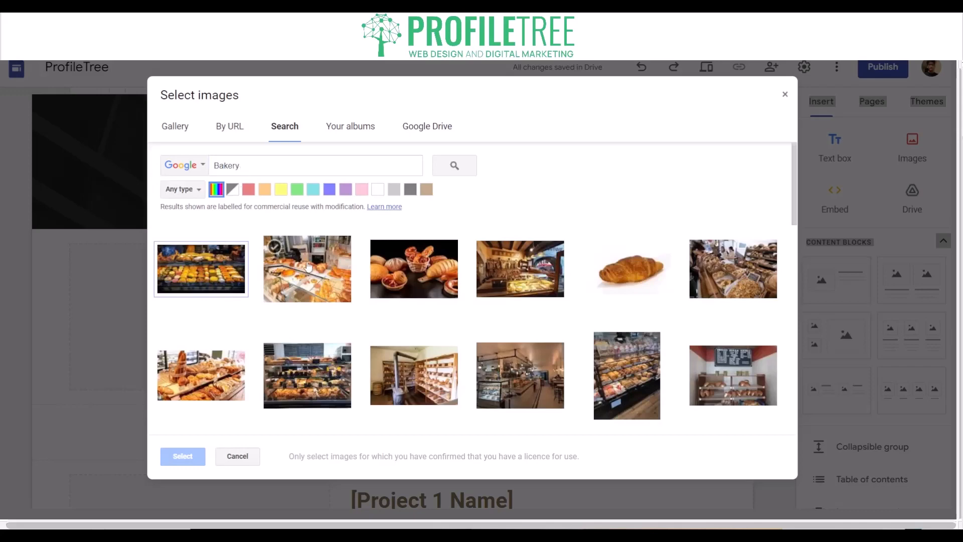
left_click(508, 376)
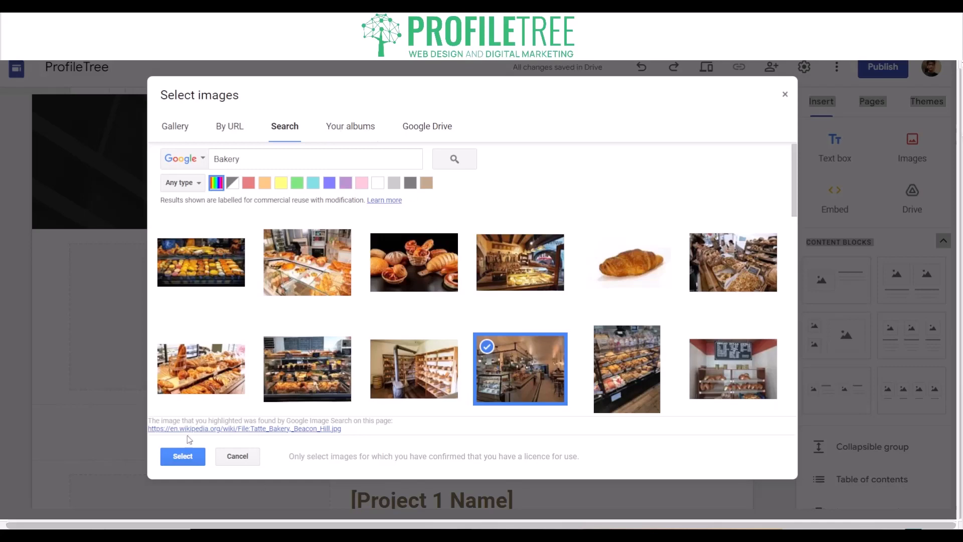
left_click(187, 457)
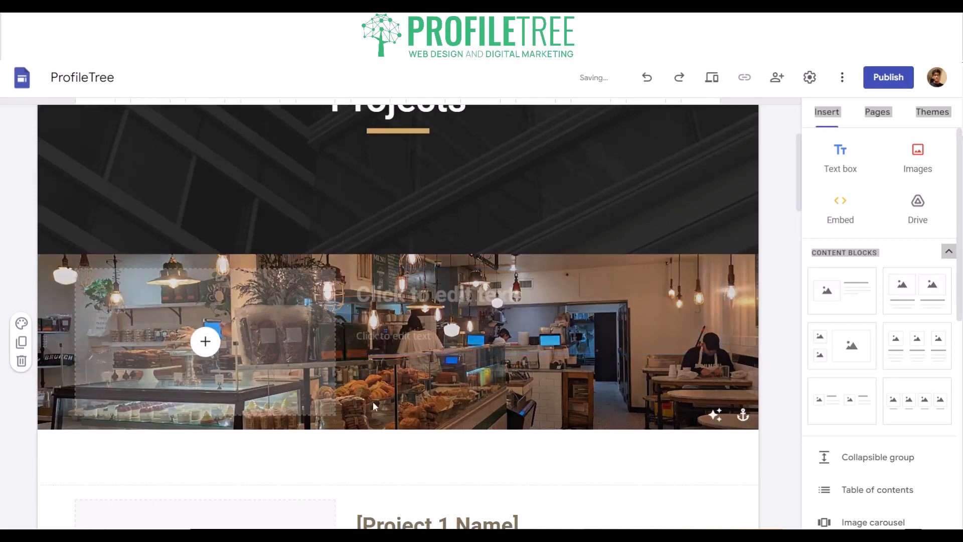
Delete the section with the bakery background image below the Projects header.
double_click(372, 401)
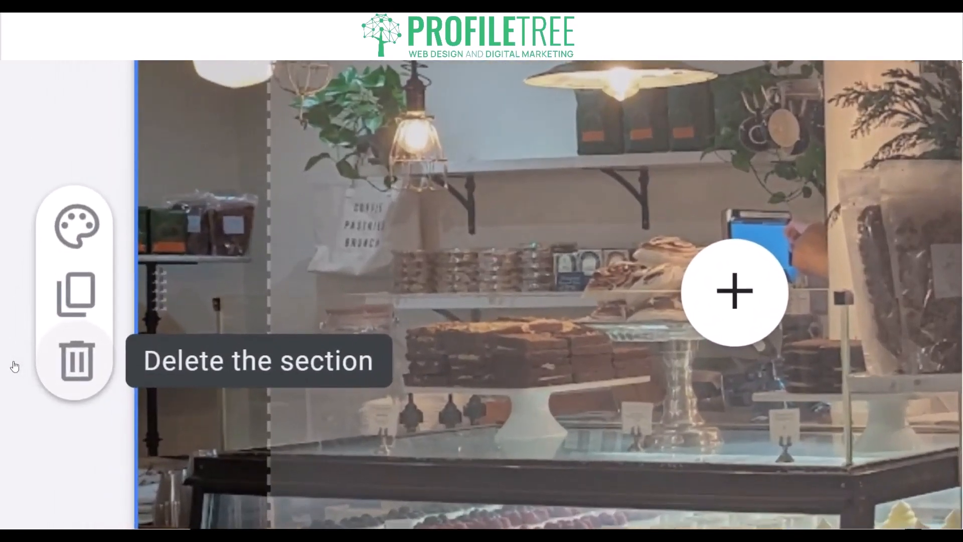
left_click(85, 228)
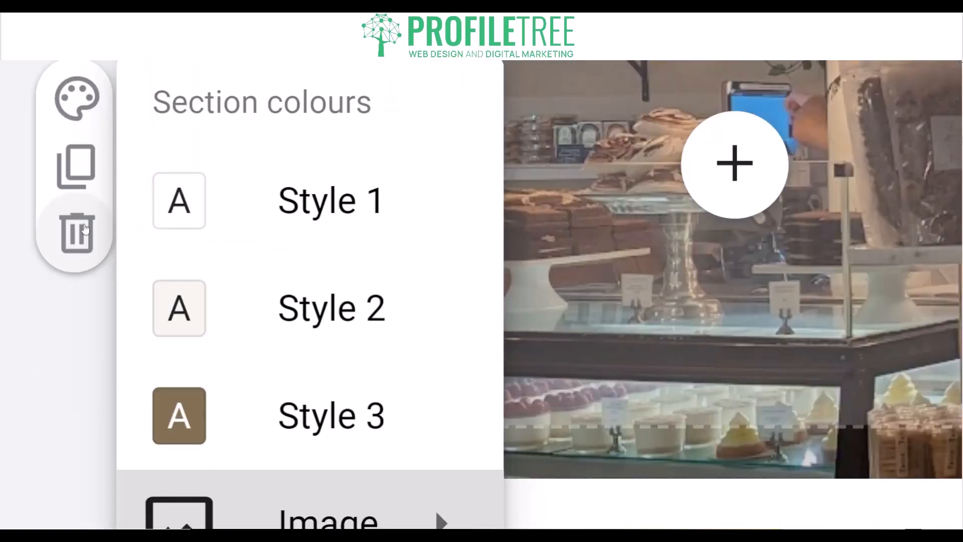
left_click(86, 183)
scroll(86, 183, "up", 6)
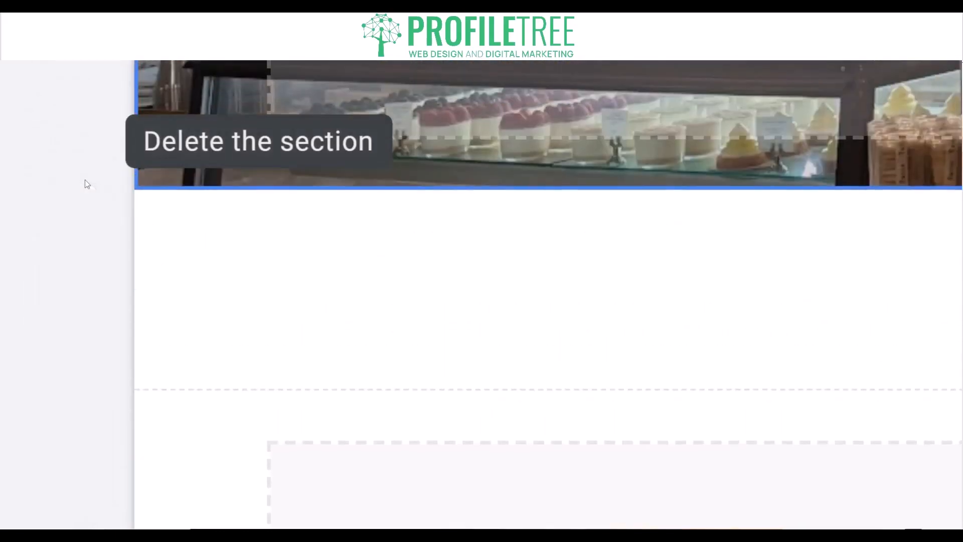
scroll(104, 306, "up", 4)
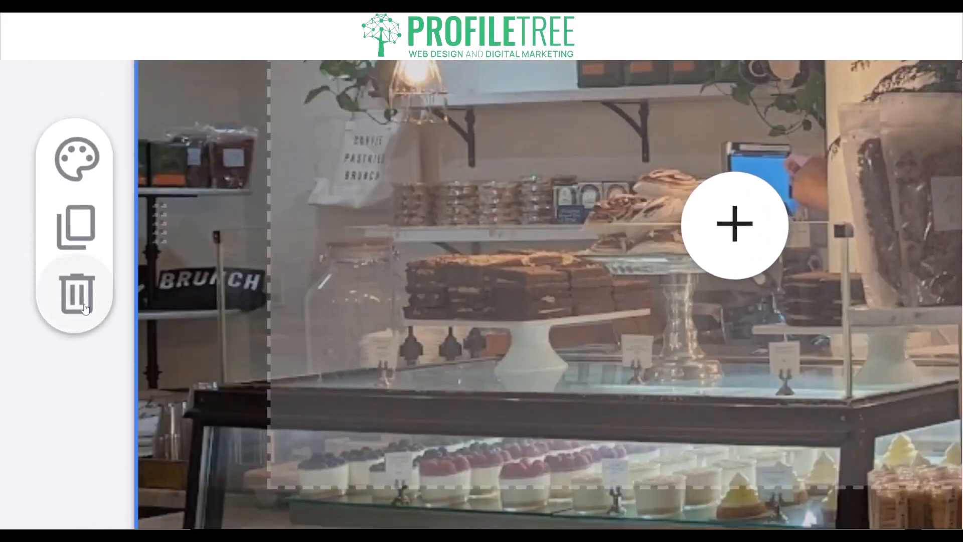
scroll(86, 307, "up", 2)
left_click(87, 383)
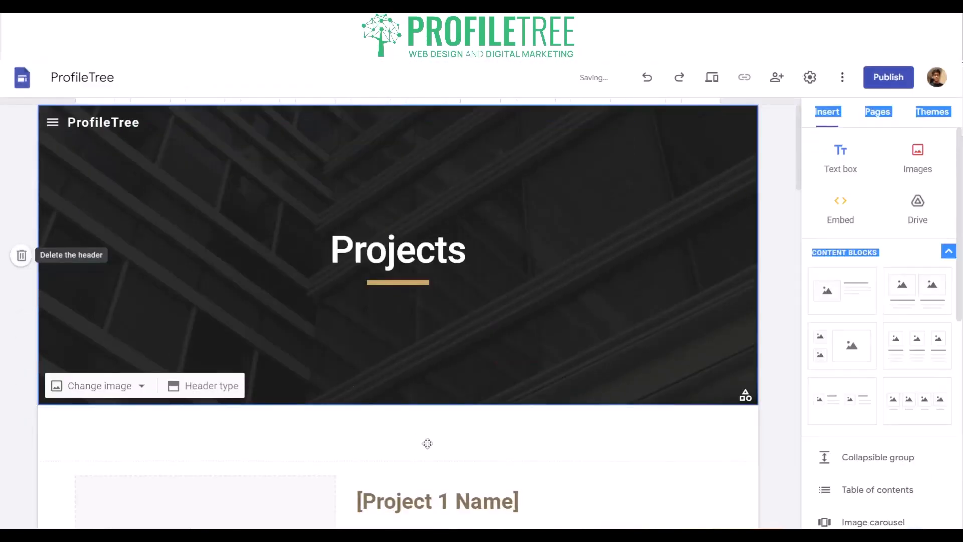
Insert a table of contents between the Projects header and the Project 1 section, and collapse the content blocks list.
scroll(645, 333, "down", 4)
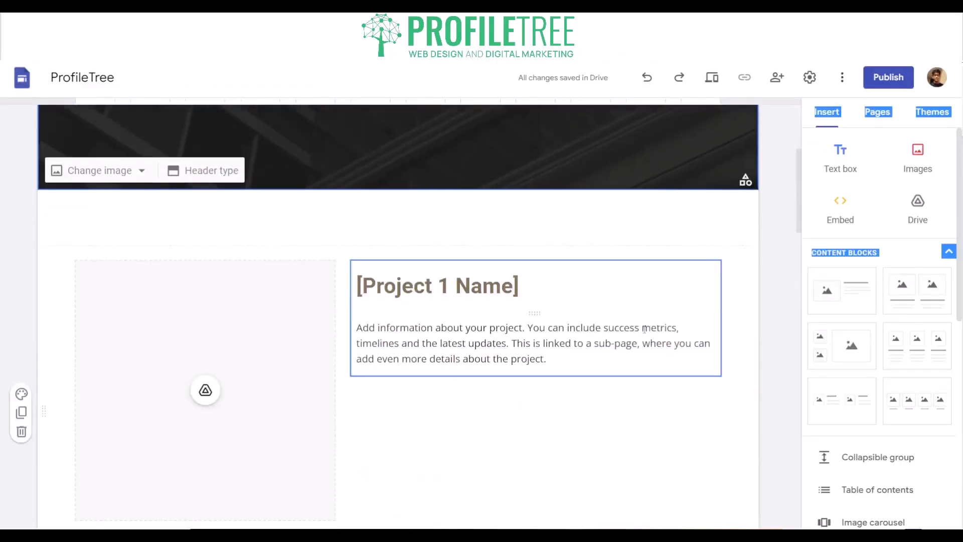
left_click(856, 493)
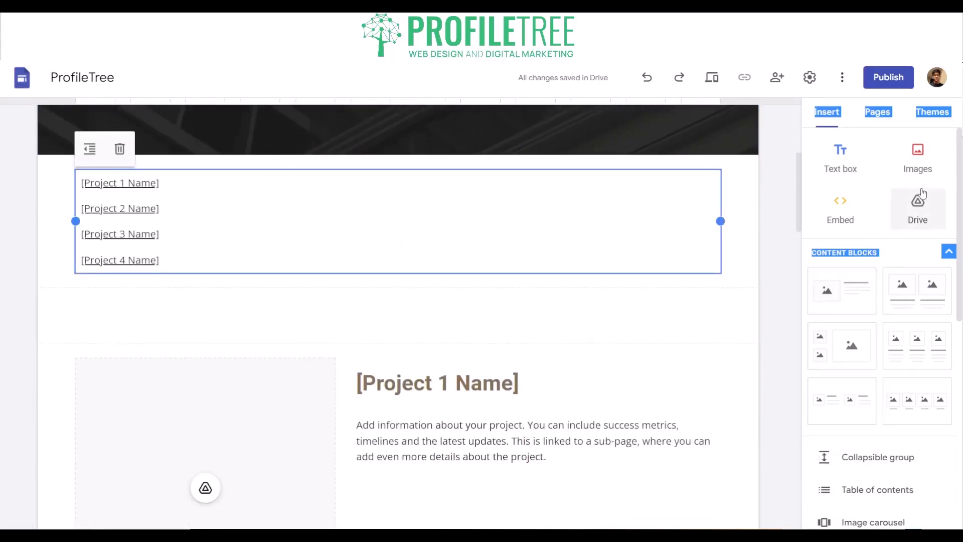
left_click(895, 251)
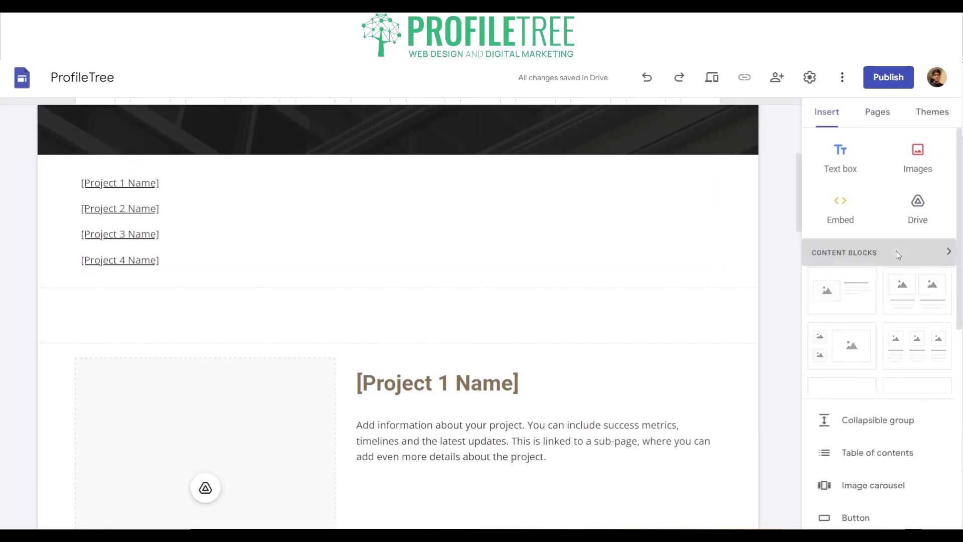
scroll(869, 404, "down", 1)
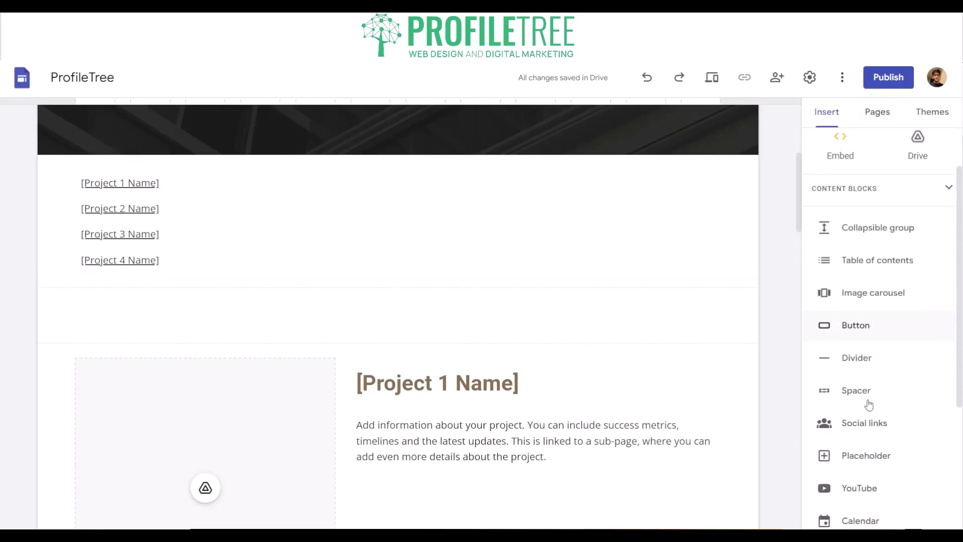
scroll(869, 404, "up", 1)
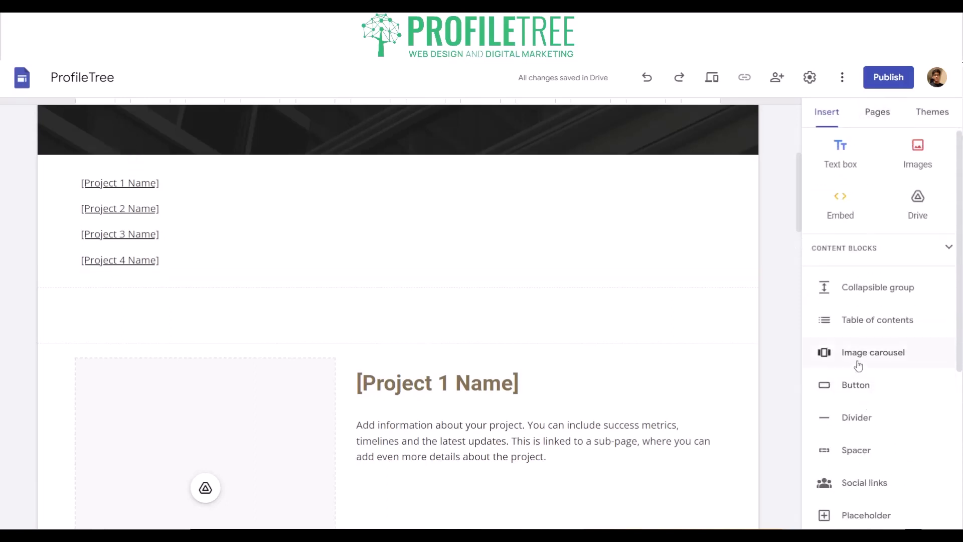
left_click(459, 217)
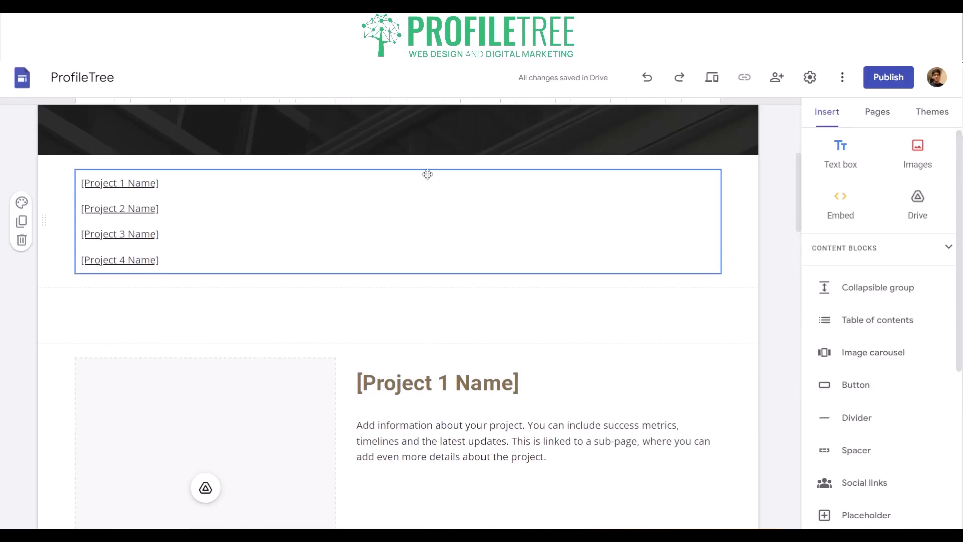
left_click(839, 356)
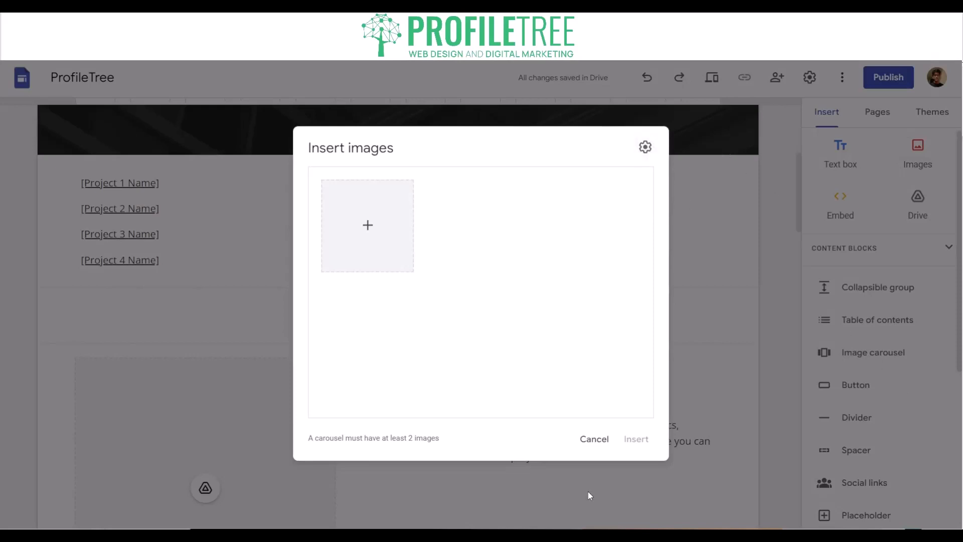
left_click(595, 439)
Insert social links with a ProfileTree logo, Facebook and Instagram icons below the table of contents, and move them towards the page's centre.
scroll(865, 486, "down", 1)
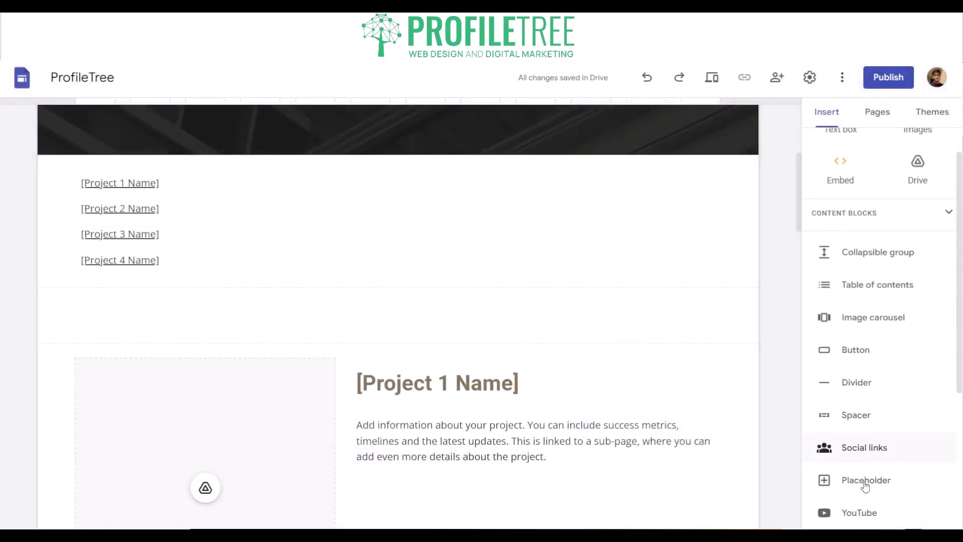
left_click(854, 447)
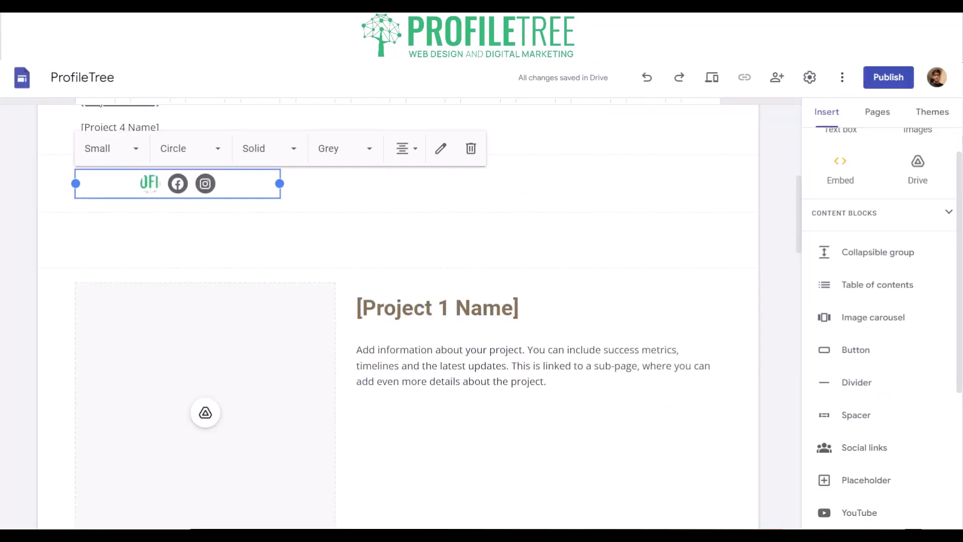
left_click_drag(43, 183, 464, 183)
scroll(351, 258, "up", 3)
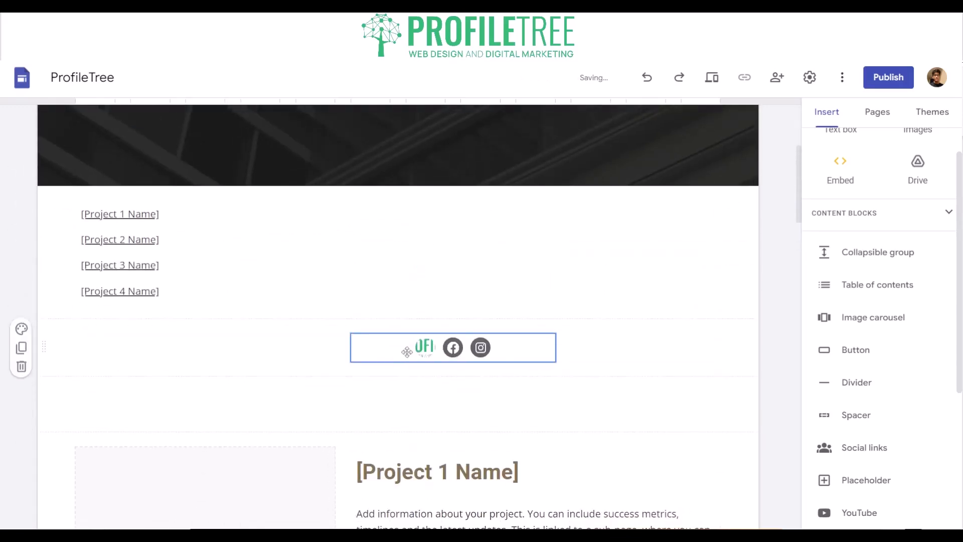
Shift the social links block left within its section below the table of contents.
left_click(391, 348)
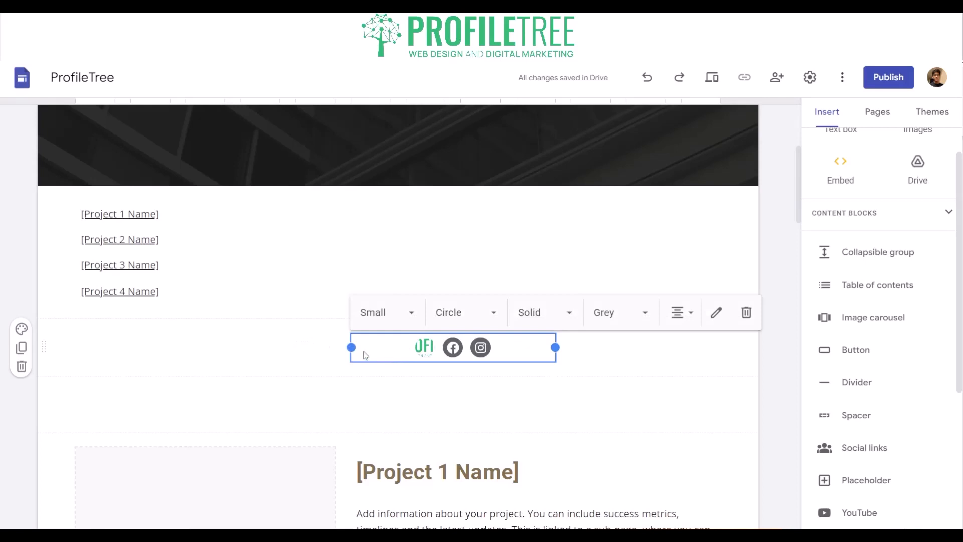
left_click_drag(364, 353, 430, 357)
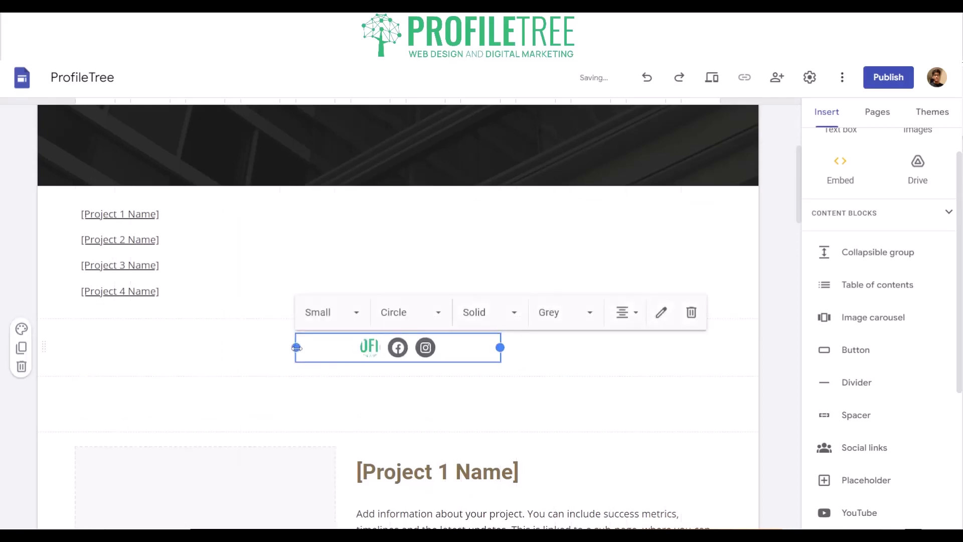
left_click_drag(297, 347, 241, 347)
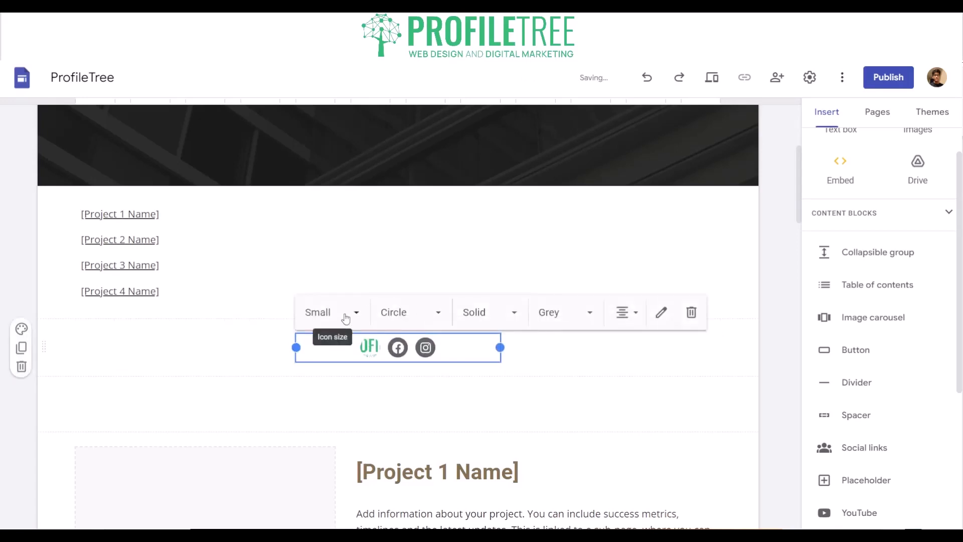
Style the social link icons as large, square and outlined, with the colour set to black.
left_click(414, 326)
left_click(399, 417)
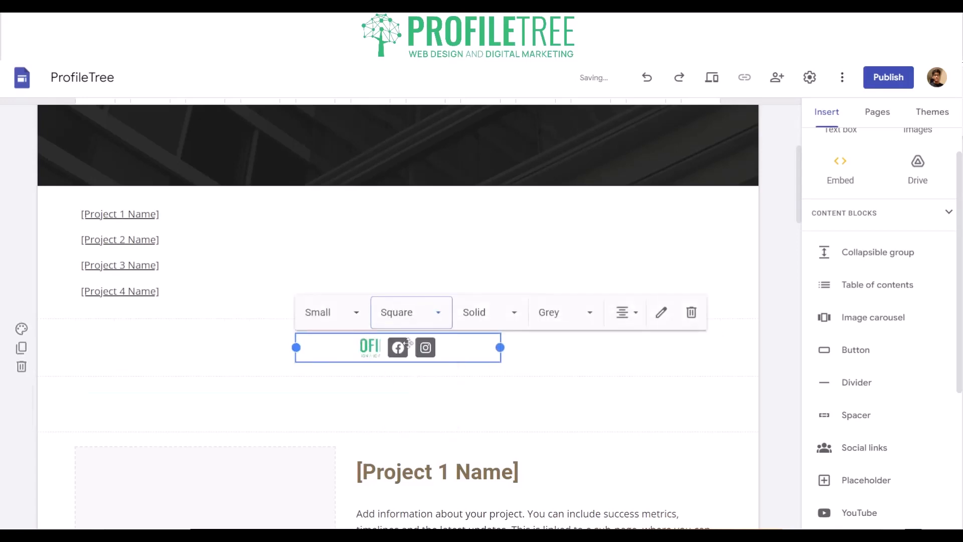
left_click(471, 318)
left_click(476, 380)
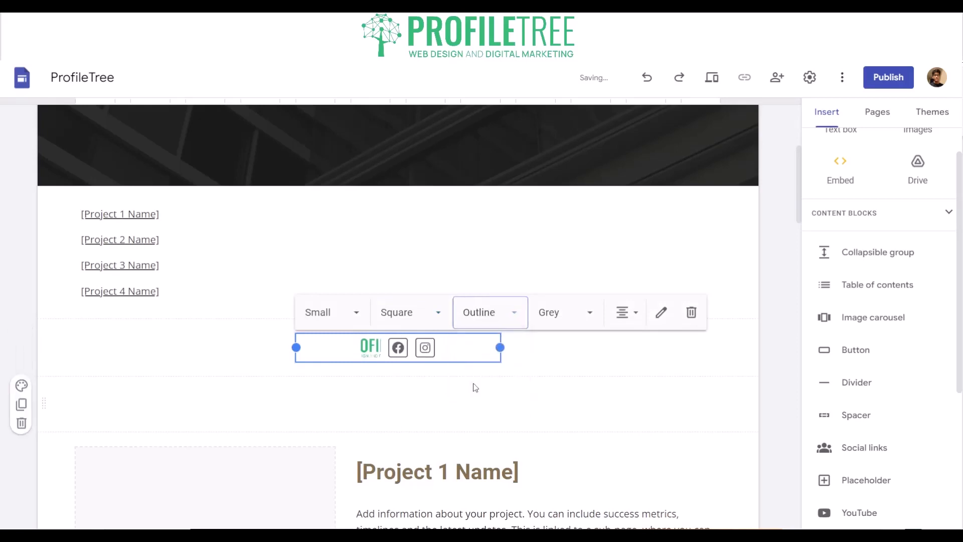
left_click(320, 315)
left_click(317, 409)
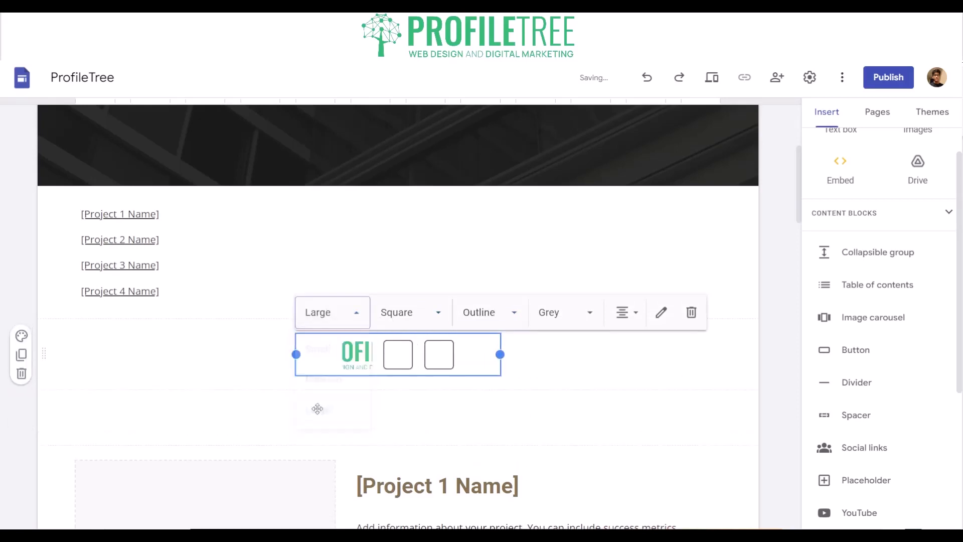
left_click(558, 319)
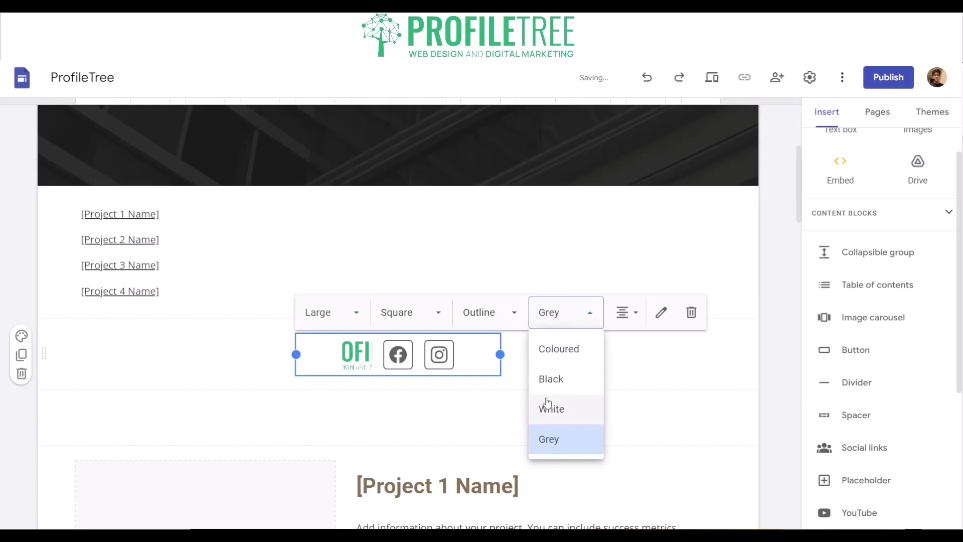
left_click(549, 387)
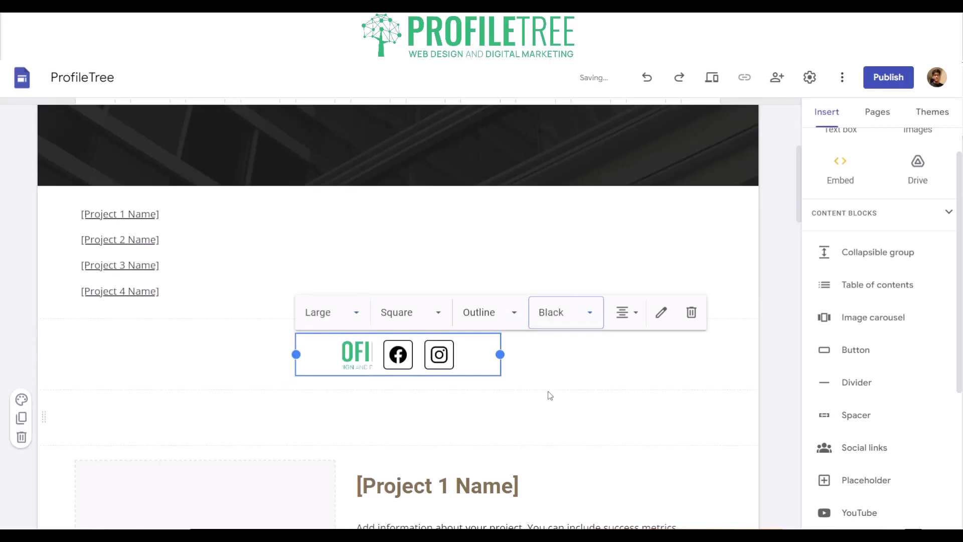
Try right alignment on the social link icons, and set them to justified so they spread across the block.
left_click(624, 313)
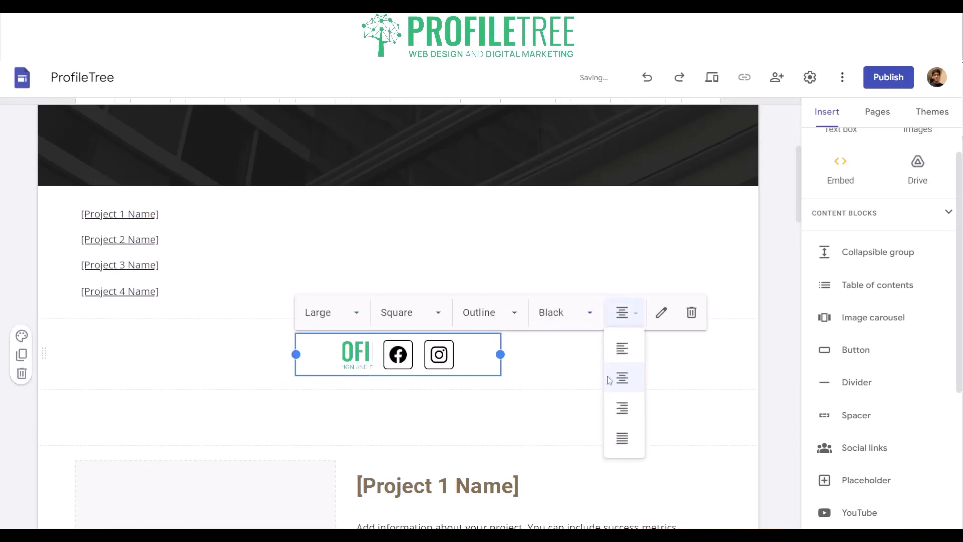
left_click(622, 409)
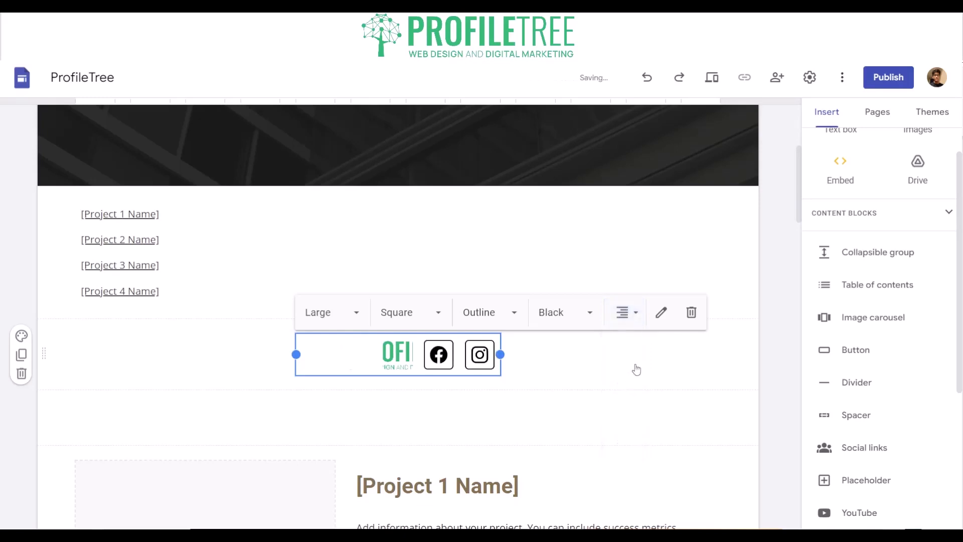
left_click(590, 313)
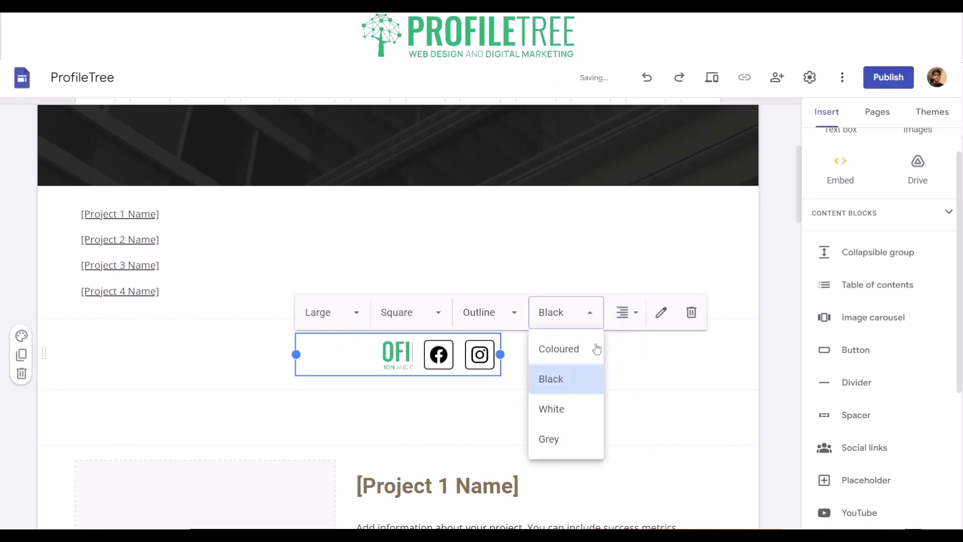
left_click(622, 312)
left_click(621, 438)
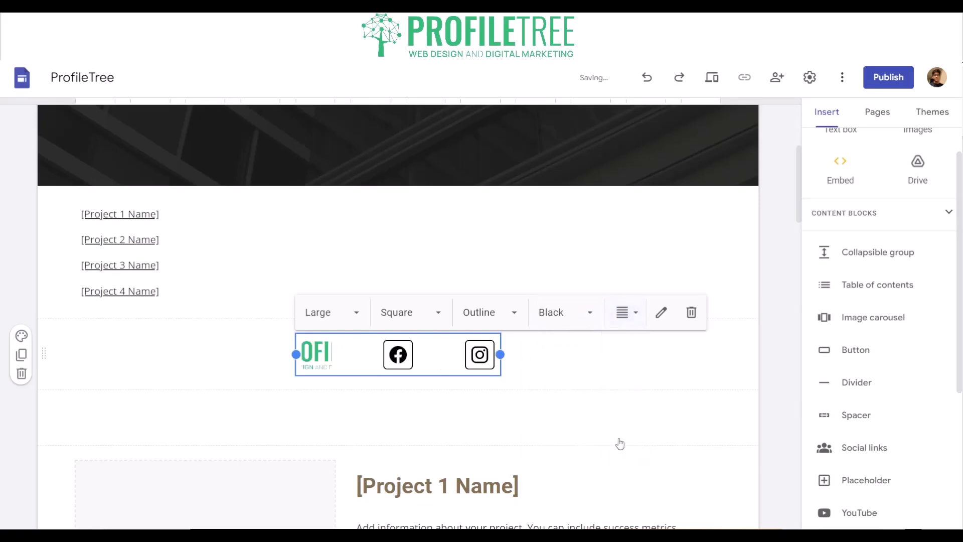
Edit the social media links and search Google Drive for "face" to find an icon for the Facebook link.
left_click(662, 313)
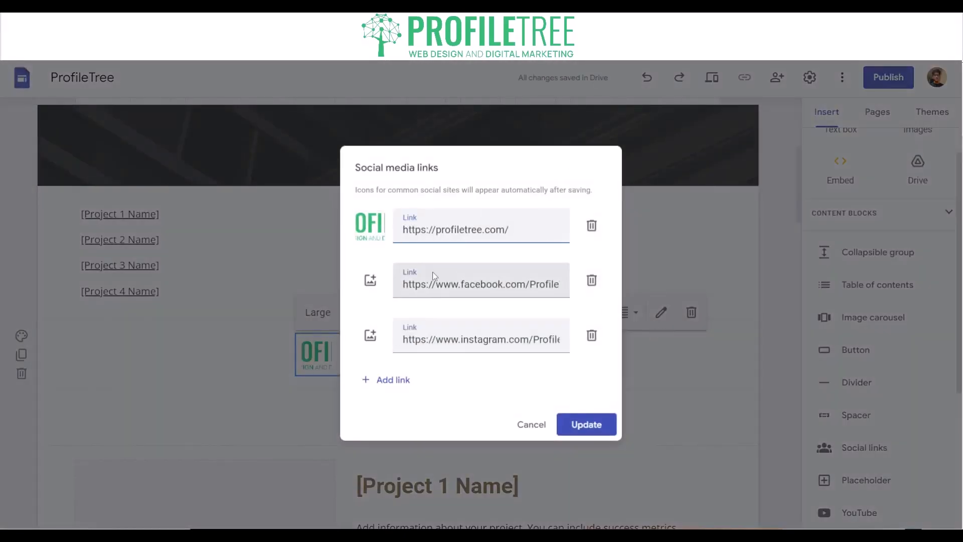
left_click(531, 424)
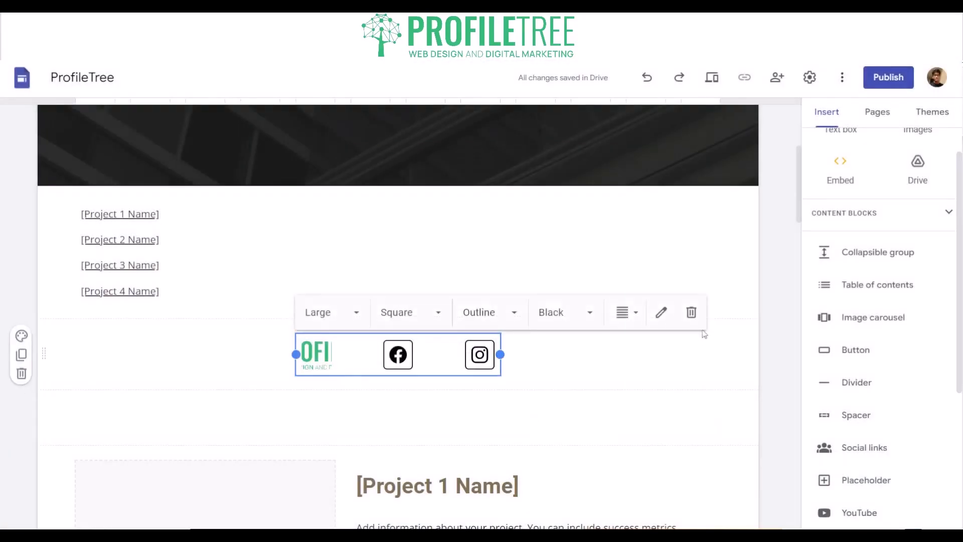
left_click(656, 318)
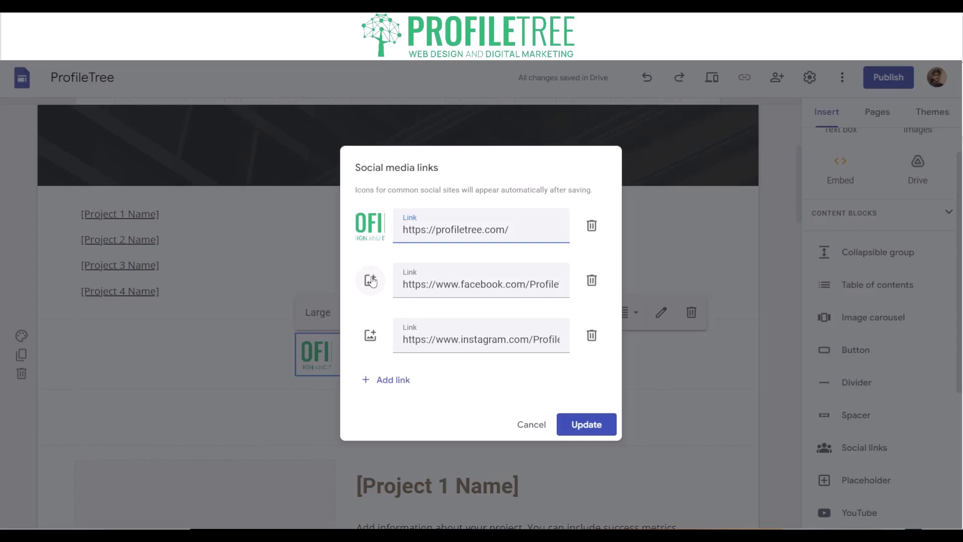
left_click(371, 280)
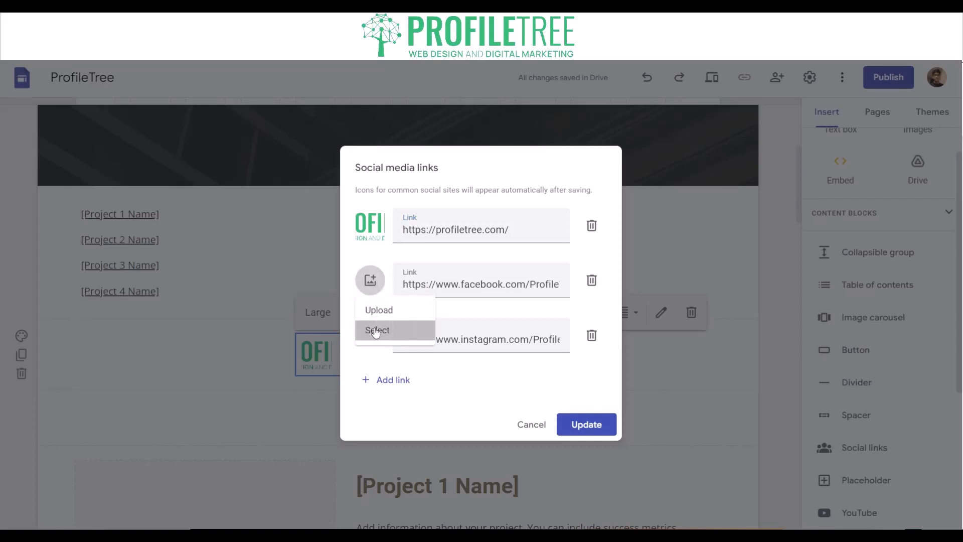
left_click(376, 330)
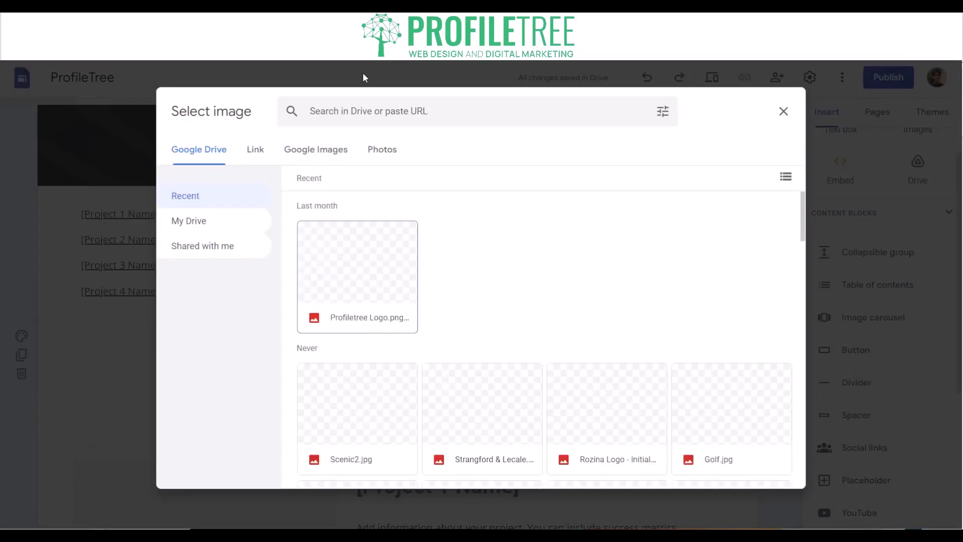
left_click(343, 112)
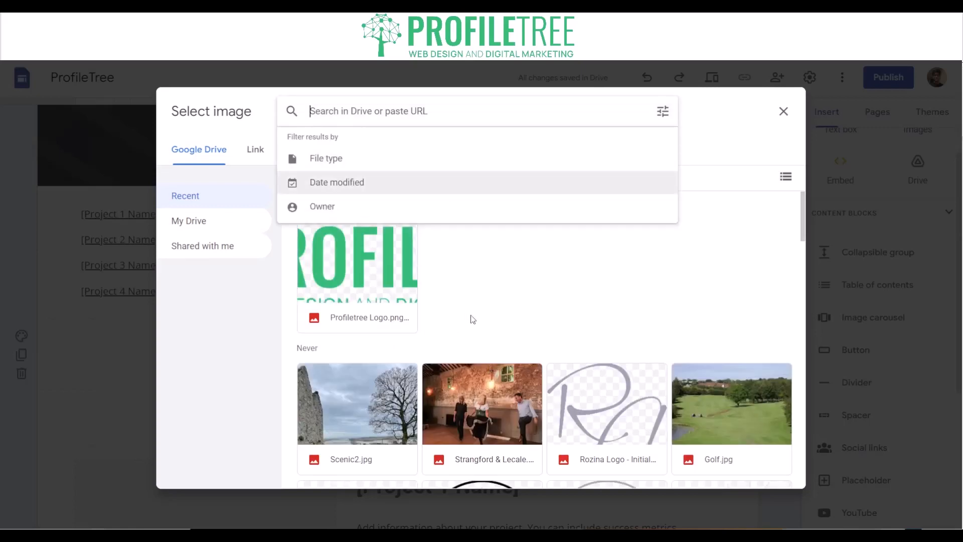
type("face")
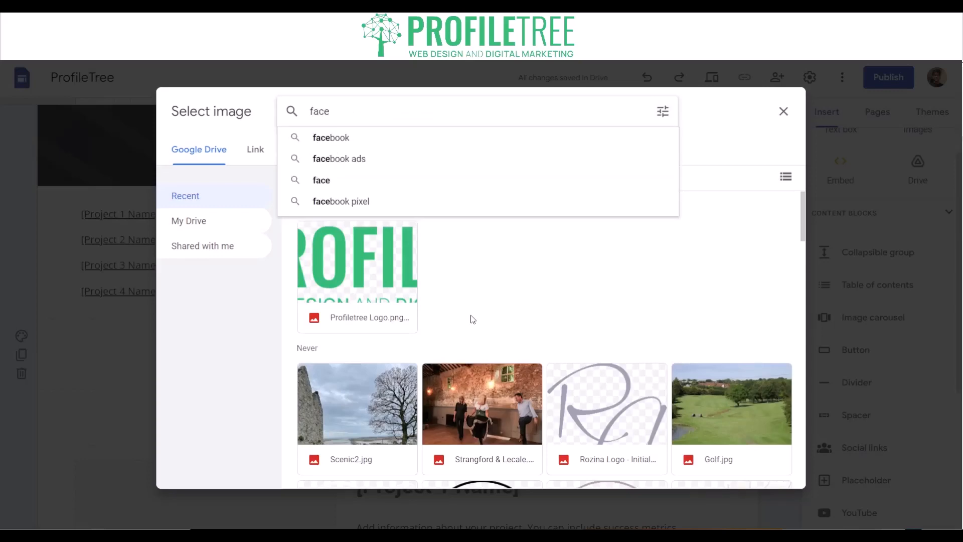
Search Google Images for "Facebook", use the round blue logo as the Facebook link's icon, and update the social links.
left_click(246, 153)
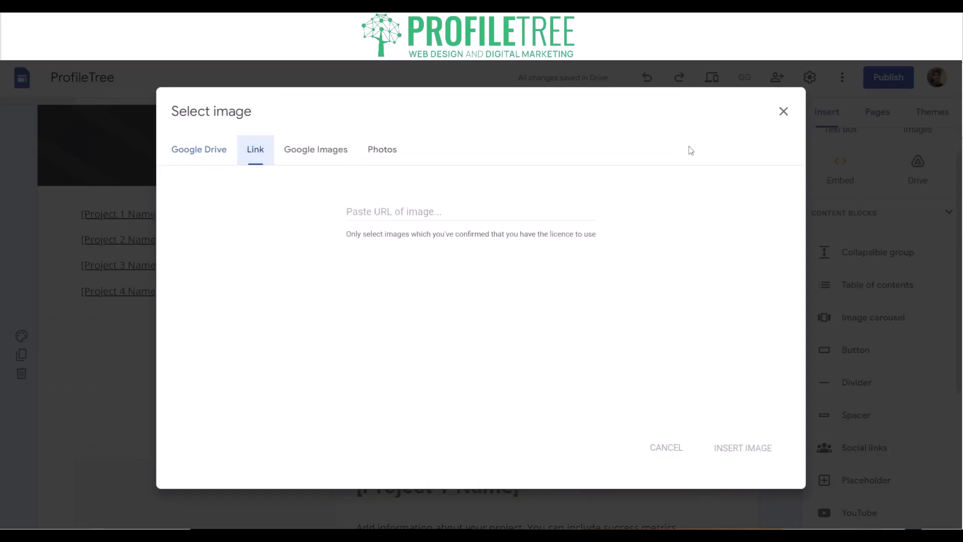
left_click(302, 163)
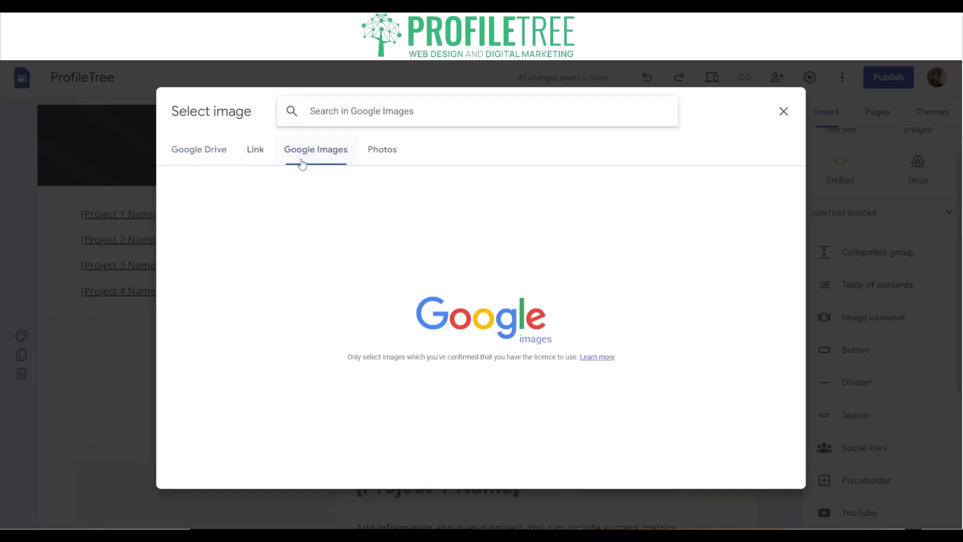
type("Facebook")
key("Return")
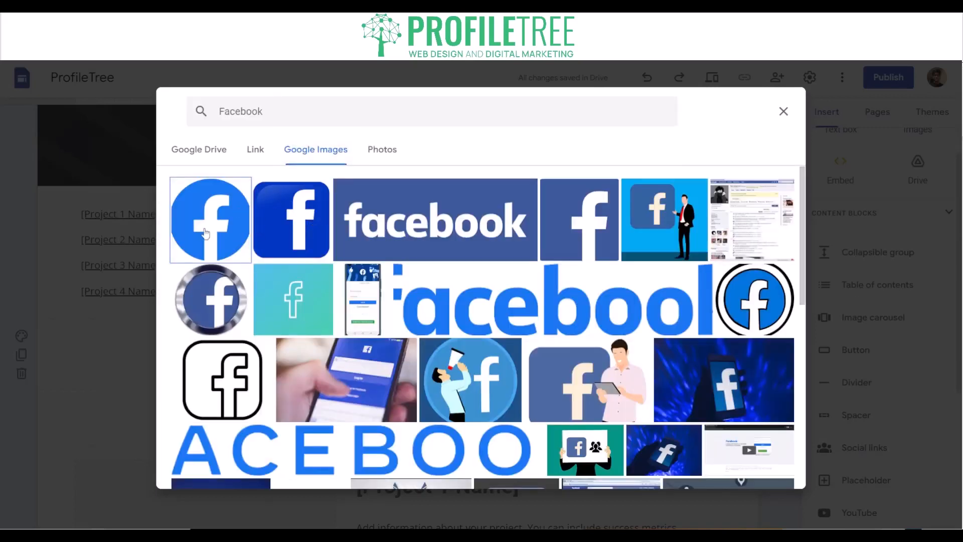
left_click(271, 231)
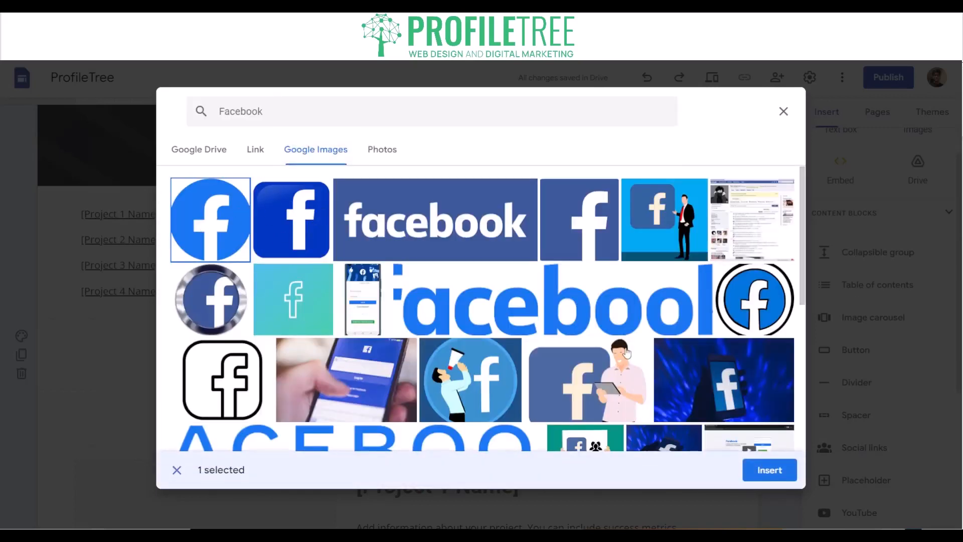
left_click(761, 479)
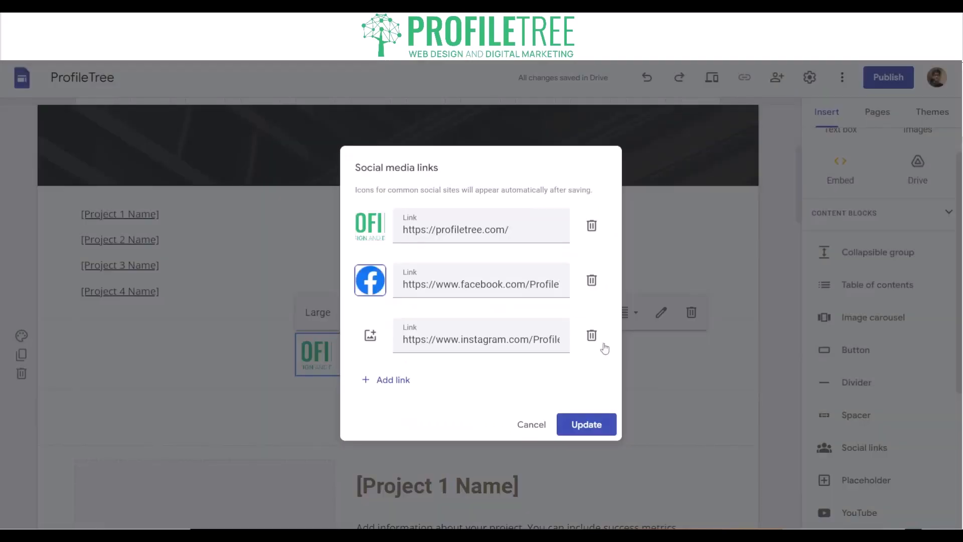
left_click(594, 424)
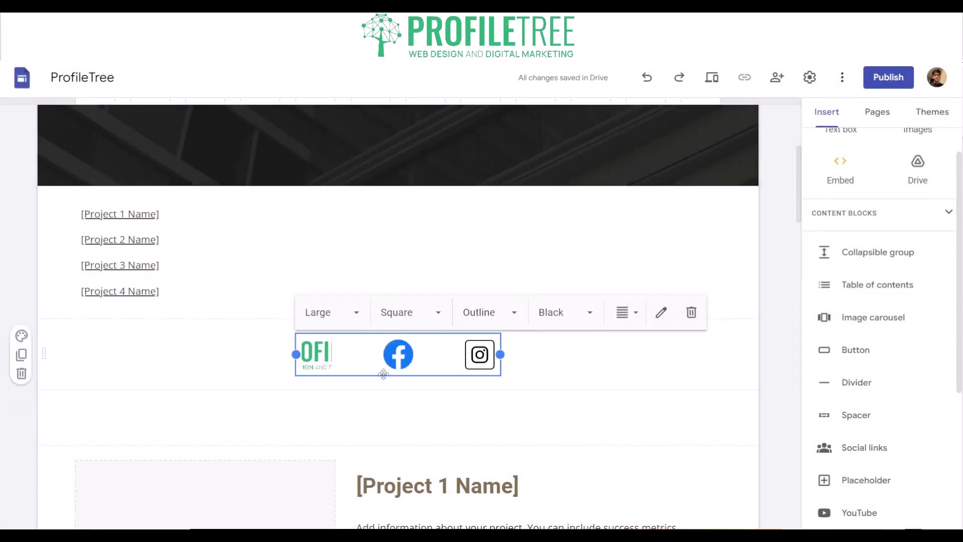
Move the social links block towards the page's centre, and delete its section below the table of contents.
left_click_drag(448, 356, 351, 337)
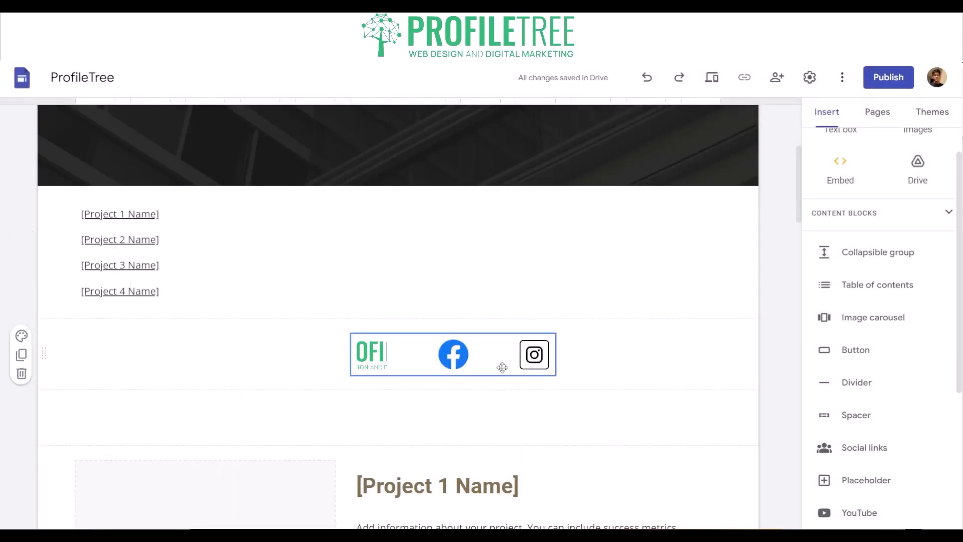
left_click(23, 366)
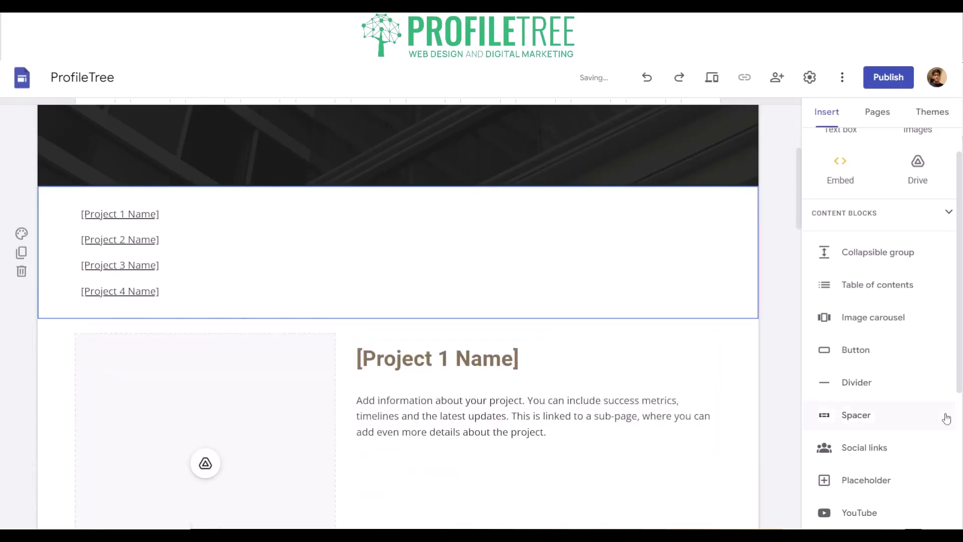
Look through the remaining content blocks and the Projects page's header, table of contents and project sections.
scroll(918, 461, "down", 5)
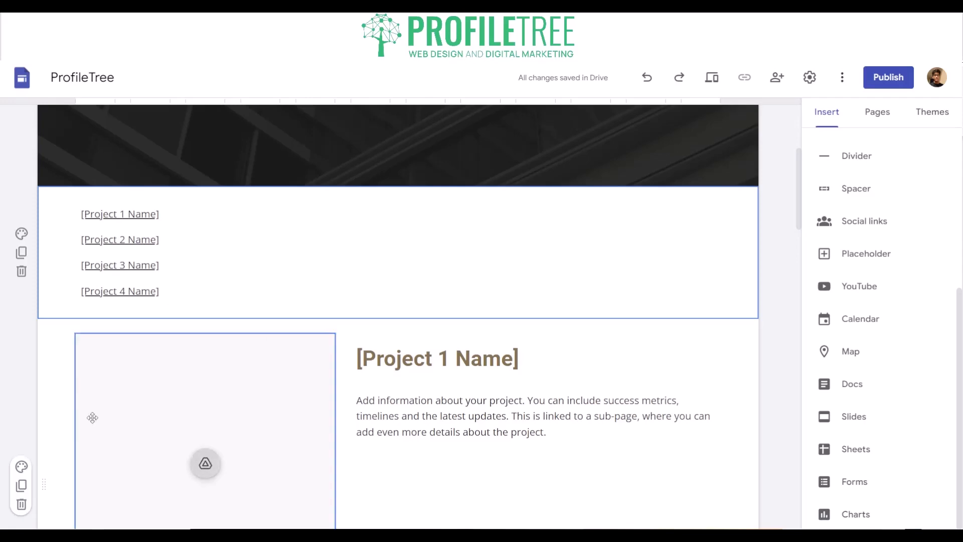
scroll(445, 384, "down", 8)
scroll(445, 385, "down", 20)
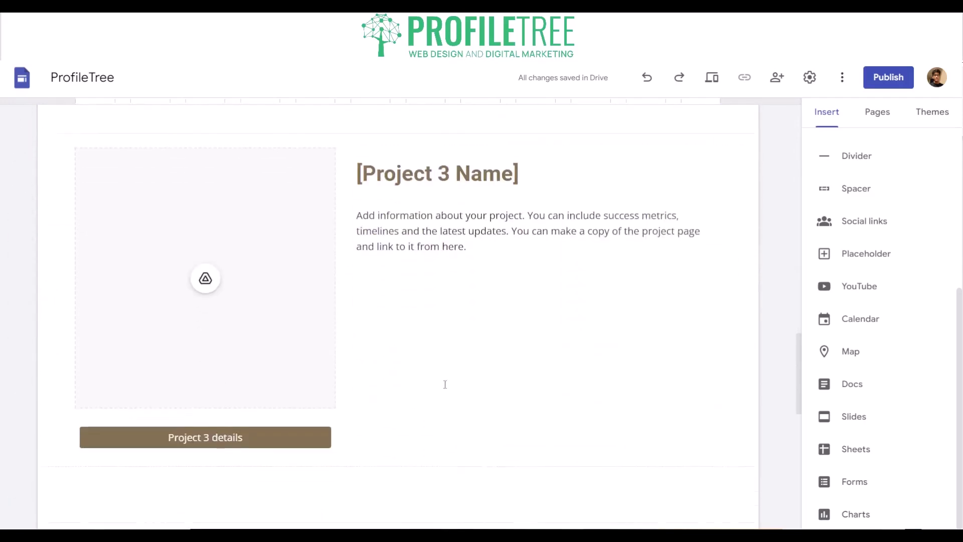
scroll(446, 388, "up", 20)
scroll(445, 387, "up", 6)
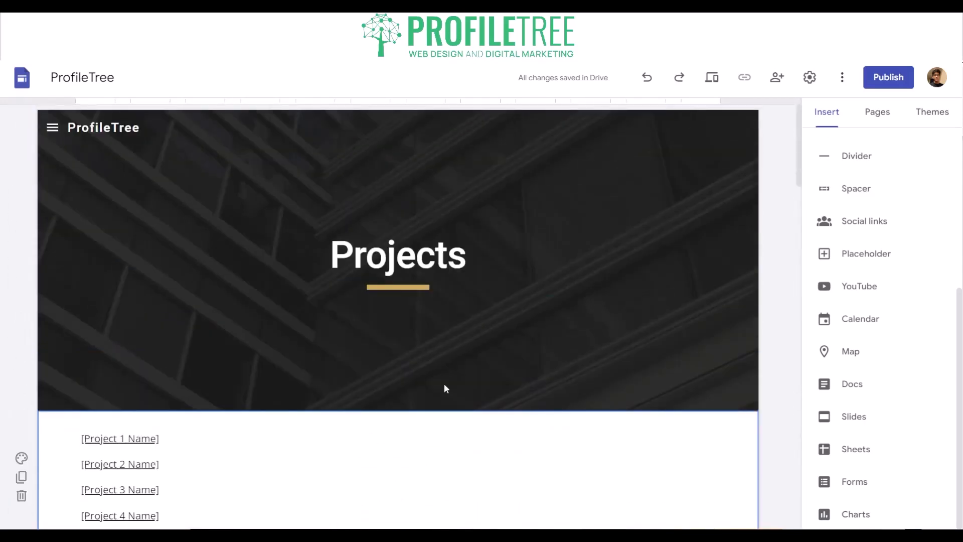
scroll(391, 309, "down", 1)
scroll(902, 385, "up", 5)
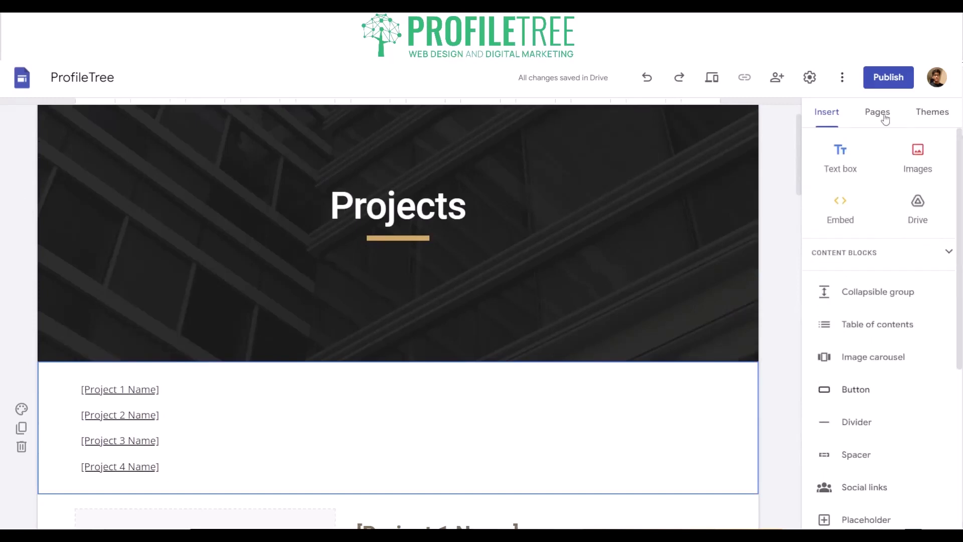
Preview the site in the large-screen view and look through the Home page.
left_click(750, 145)
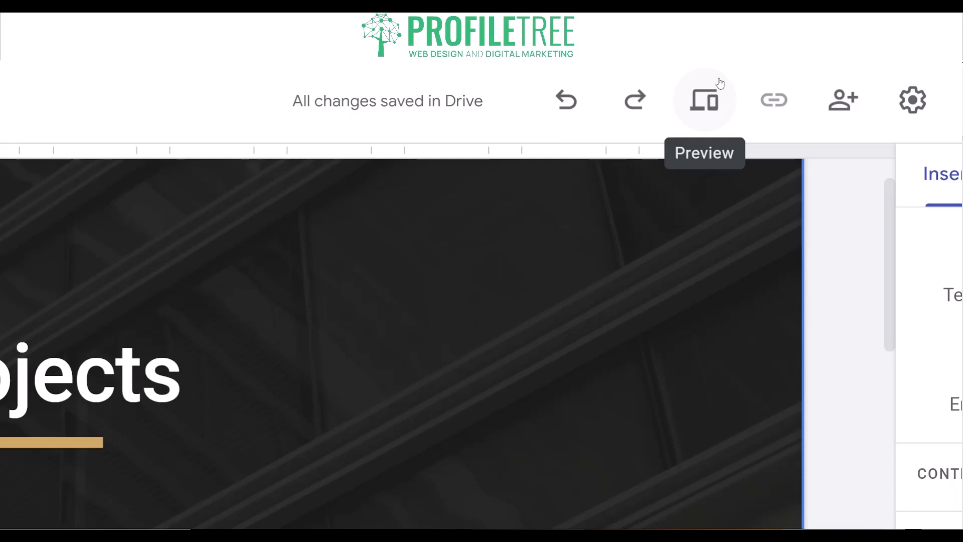
left_click(704, 106)
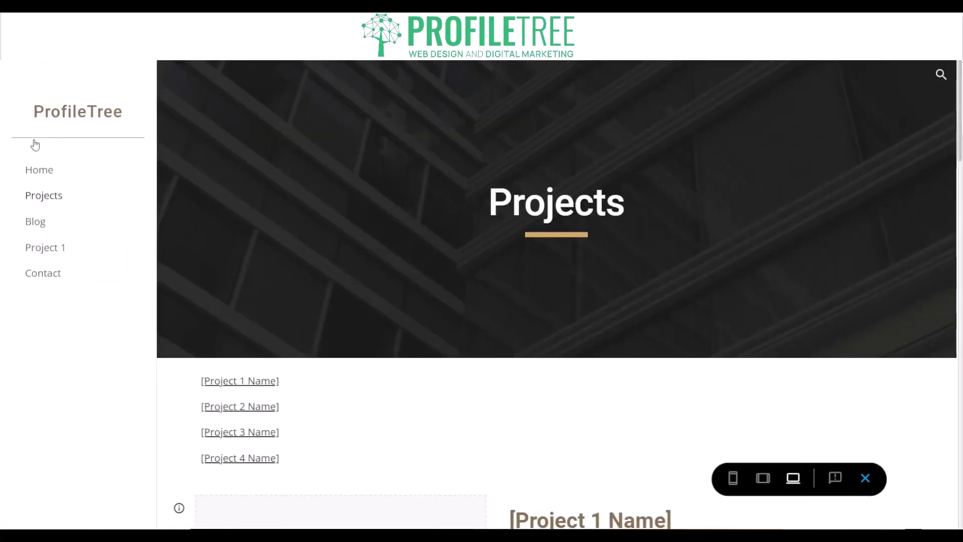
left_click(37, 170)
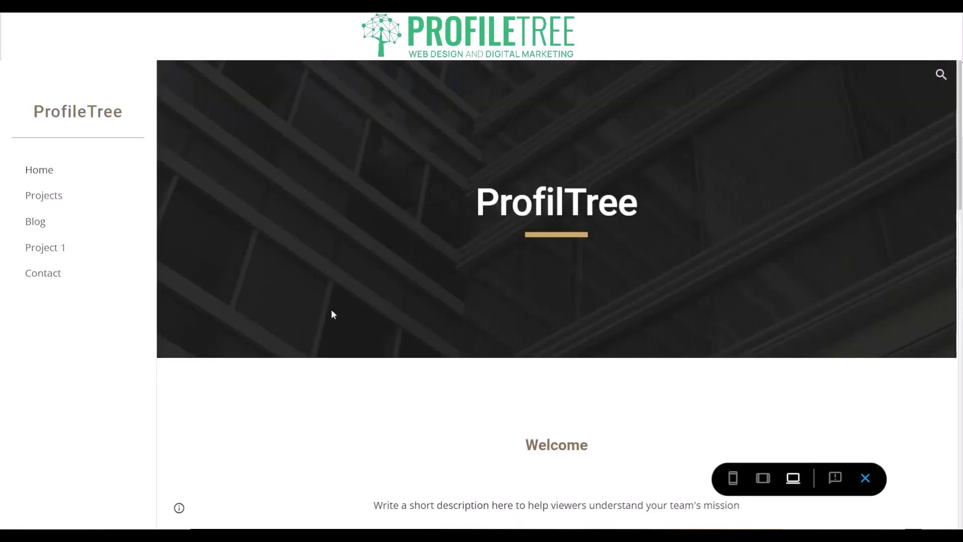
scroll(321, 303, "down", 15)
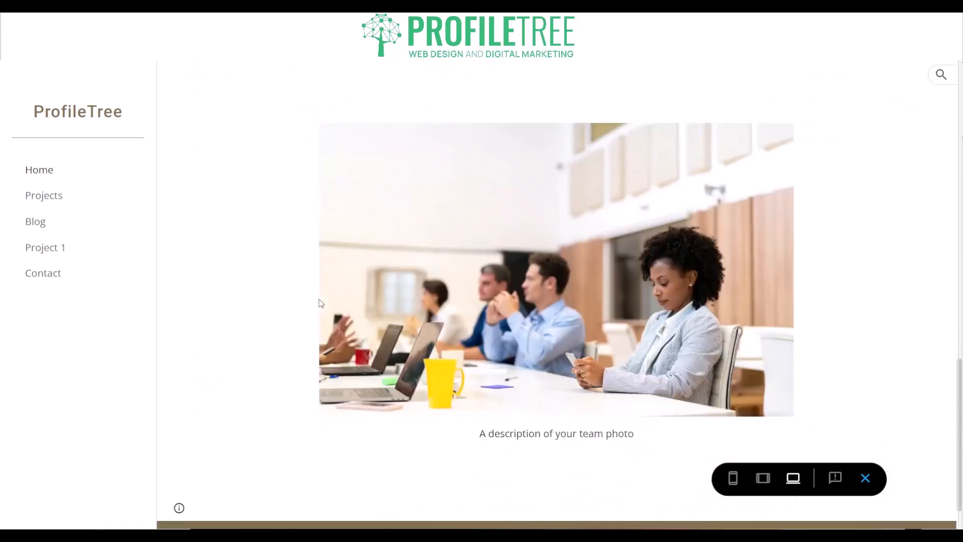
Preview the Home page in the tablet and phone views, and return to the editor.
scroll(321, 303, "up", 15)
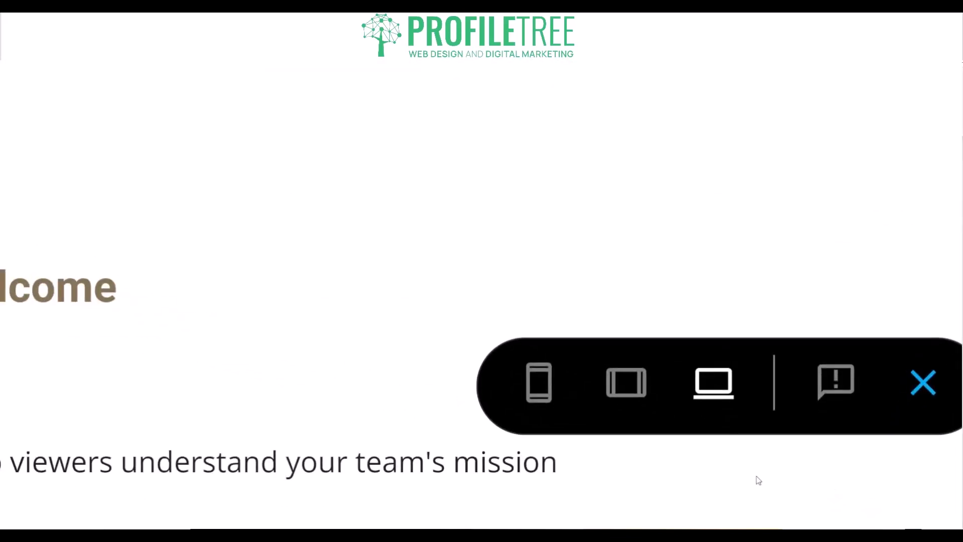
left_click(636, 375)
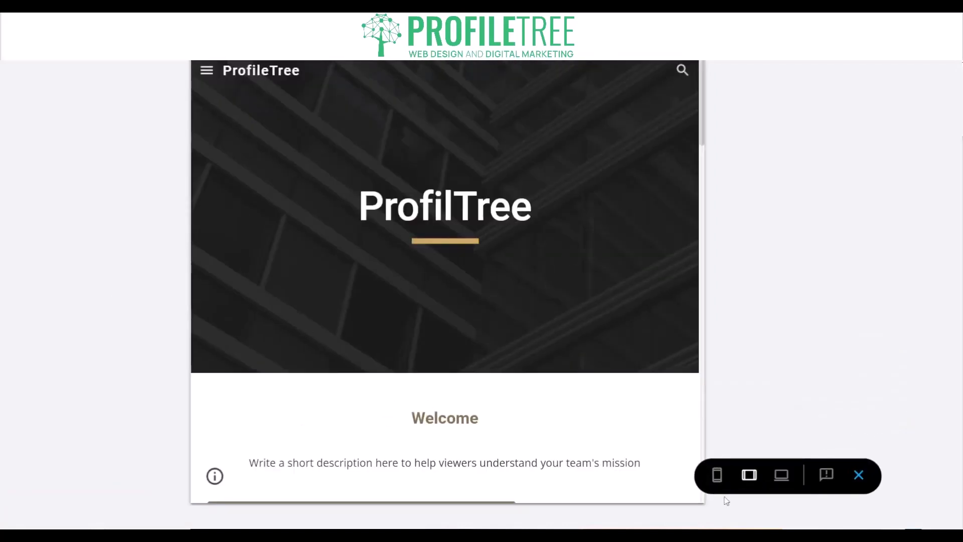
left_click(717, 474)
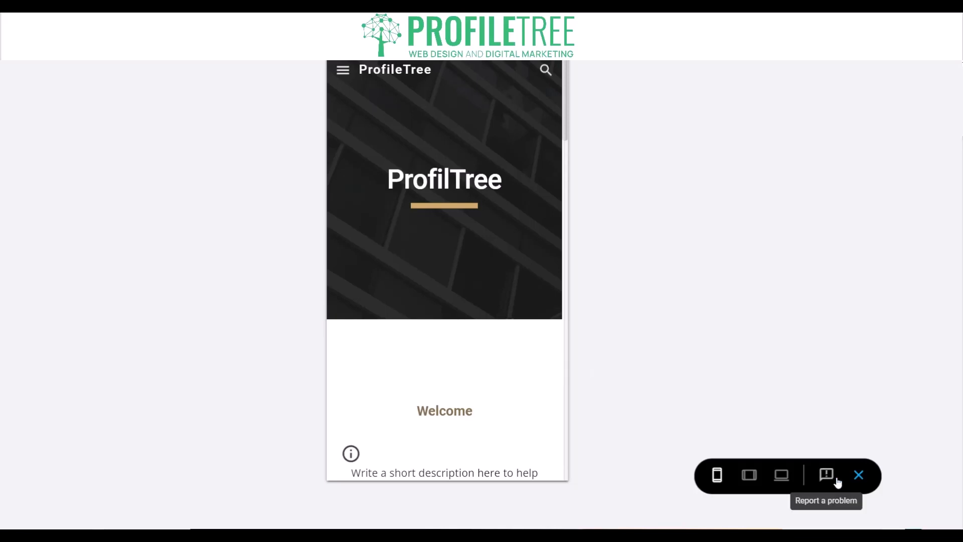
left_click(858, 476)
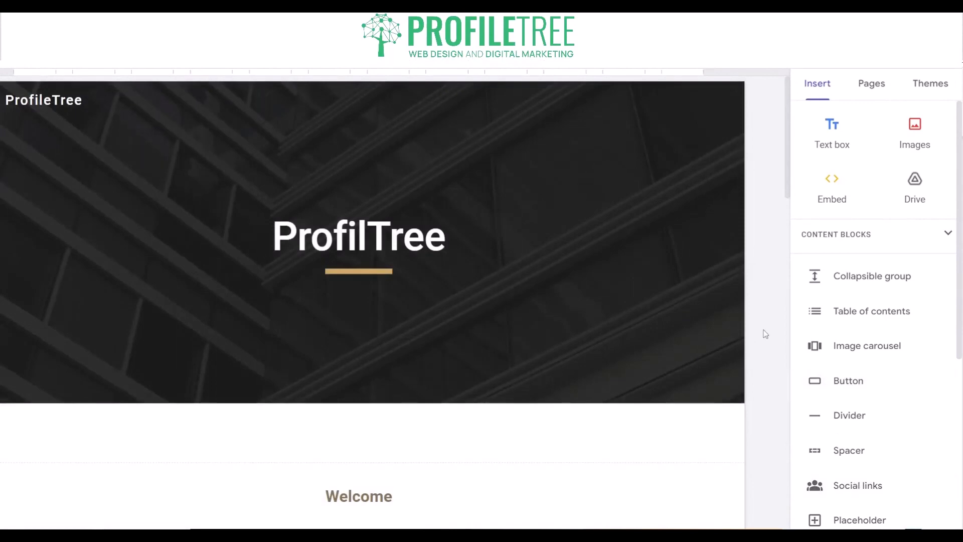
left_click(510, 229)
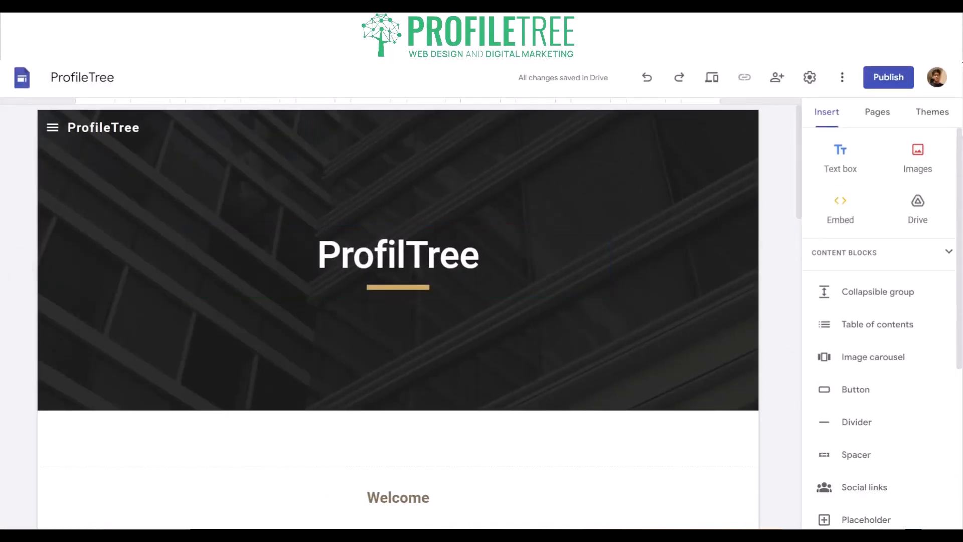
Check who has access to the draft and the published site in the sharing settings.
left_click(777, 80)
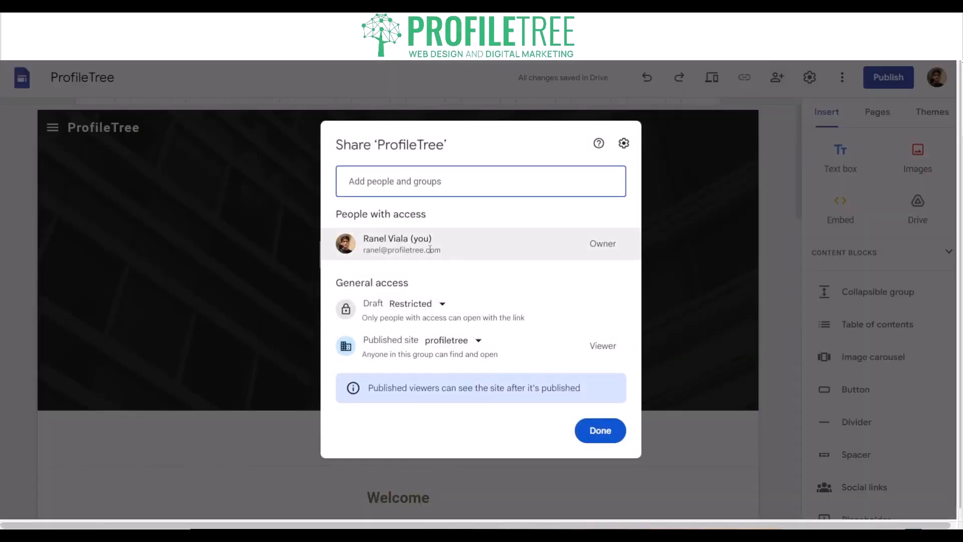
left_click(601, 432)
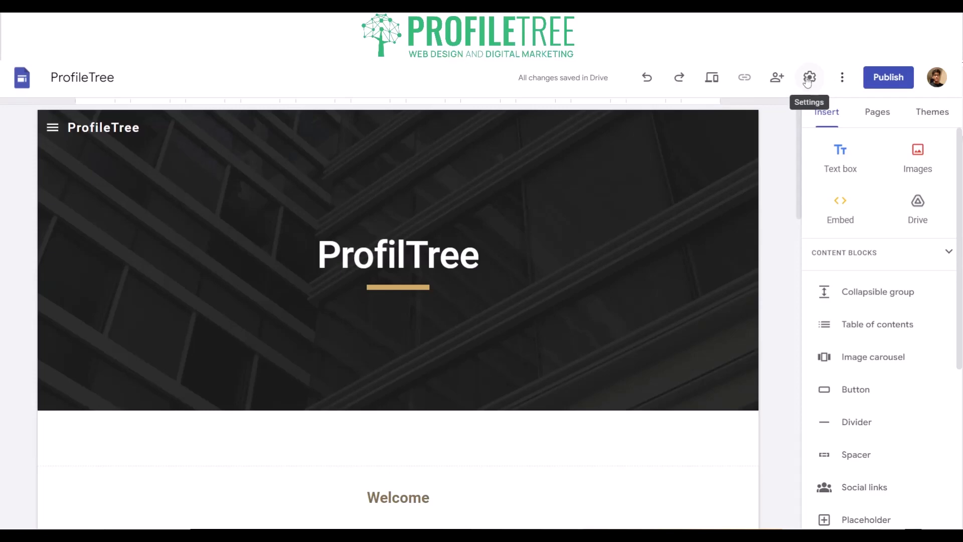
left_click(770, 80)
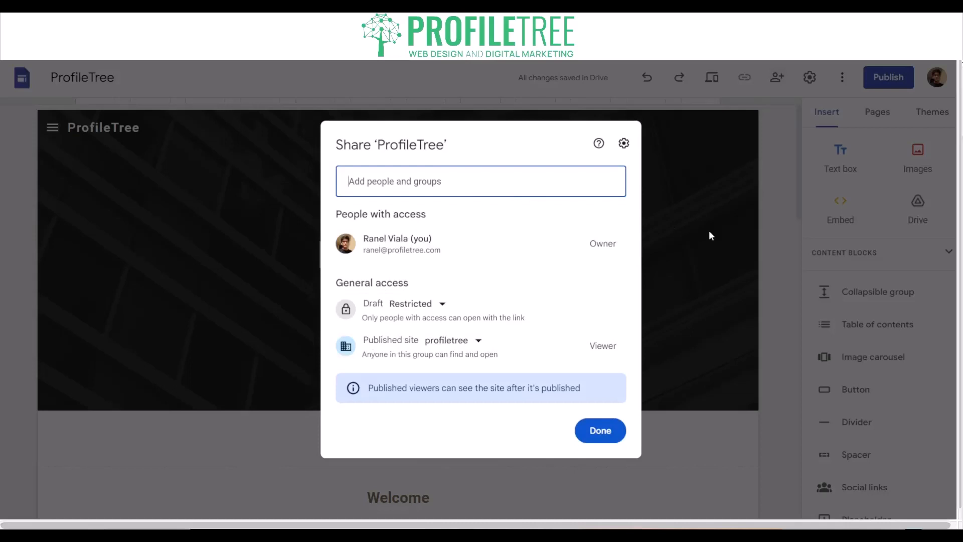
left_click(608, 431)
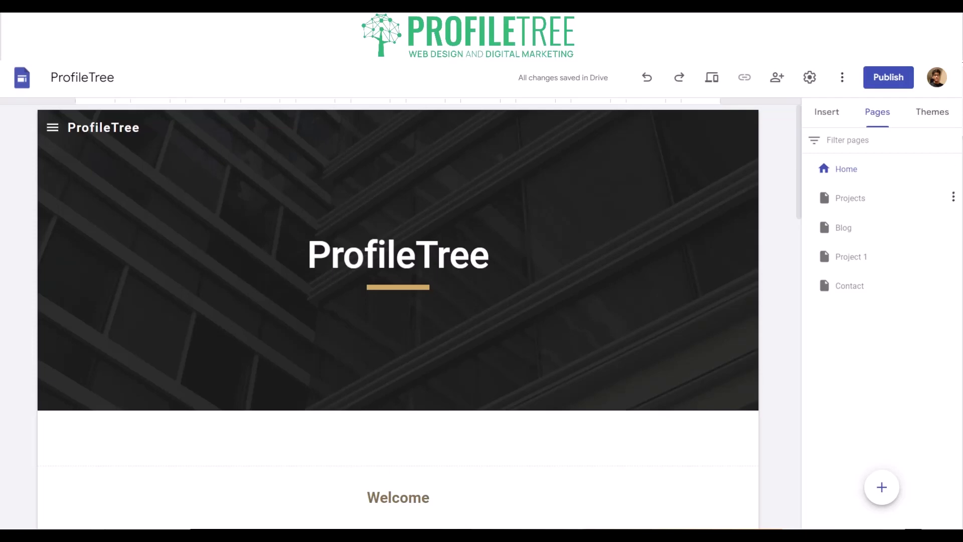
Reorder the pages to Home, Blog, Project 1, Contact, Projects, and check the order in the site's navigation menu.
left_click_drag(854, 211, 838, 288)
left_click_drag(862, 197, 865, 240)
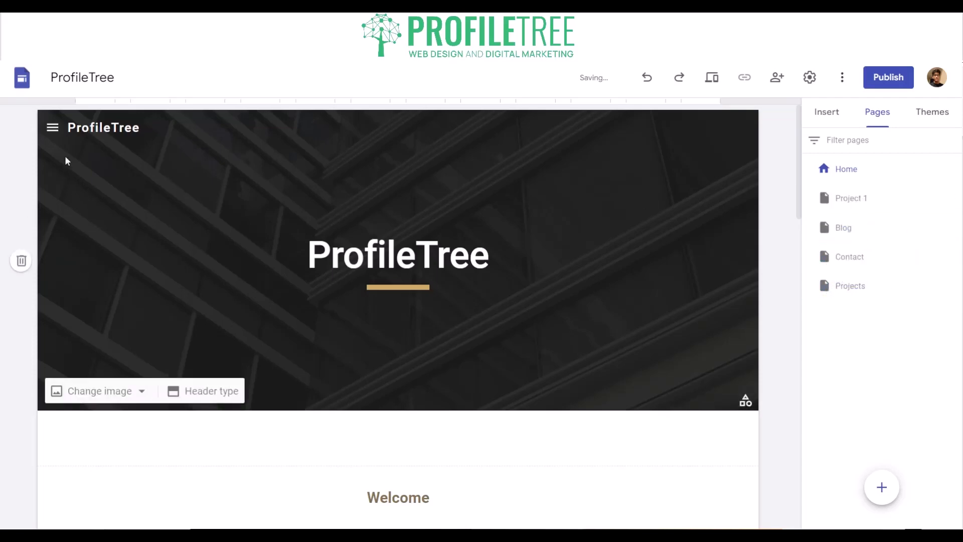
left_click(53, 128)
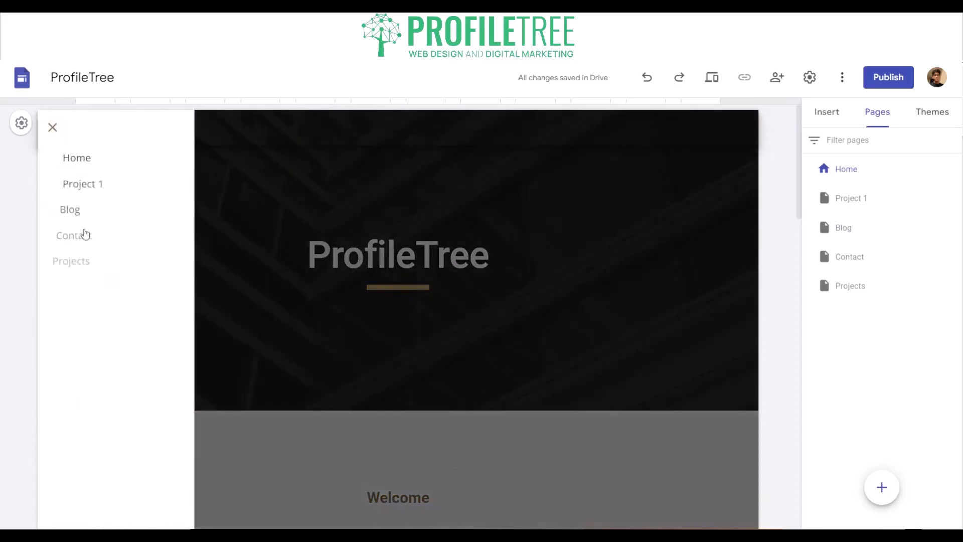
left_click_drag(844, 199, 842, 242)
left_click(53, 128)
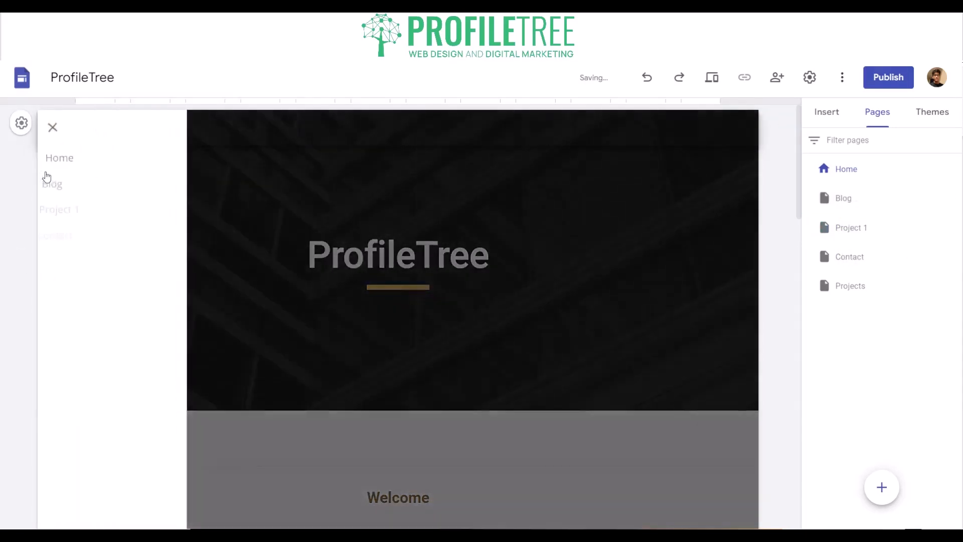
left_click(53, 131)
Set the site's navigation mode to Top.
left_click(21, 123)
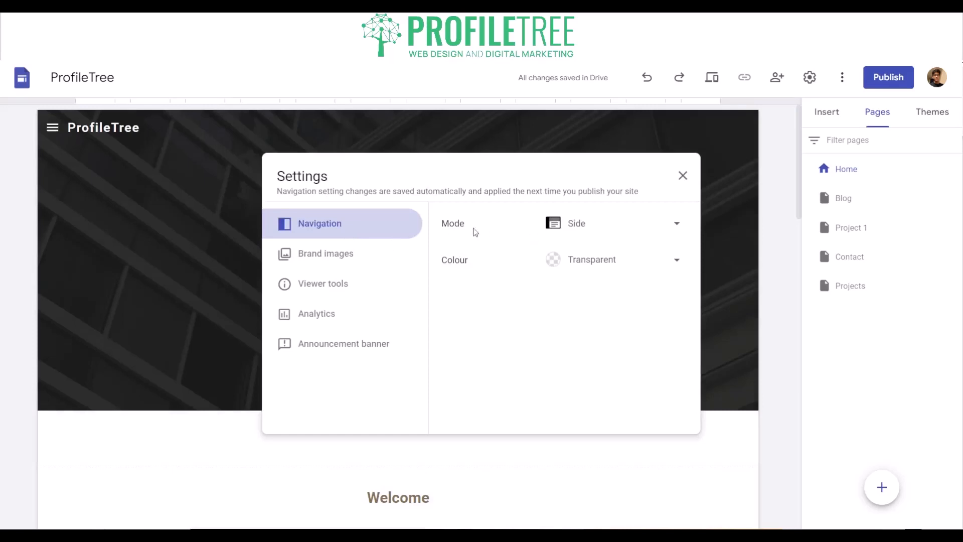
left_click(571, 224)
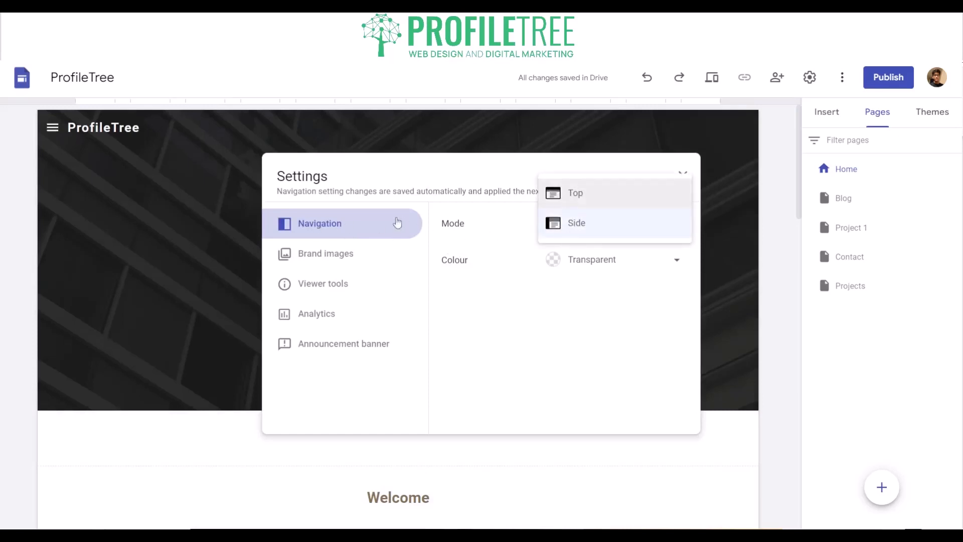
left_click(593, 190)
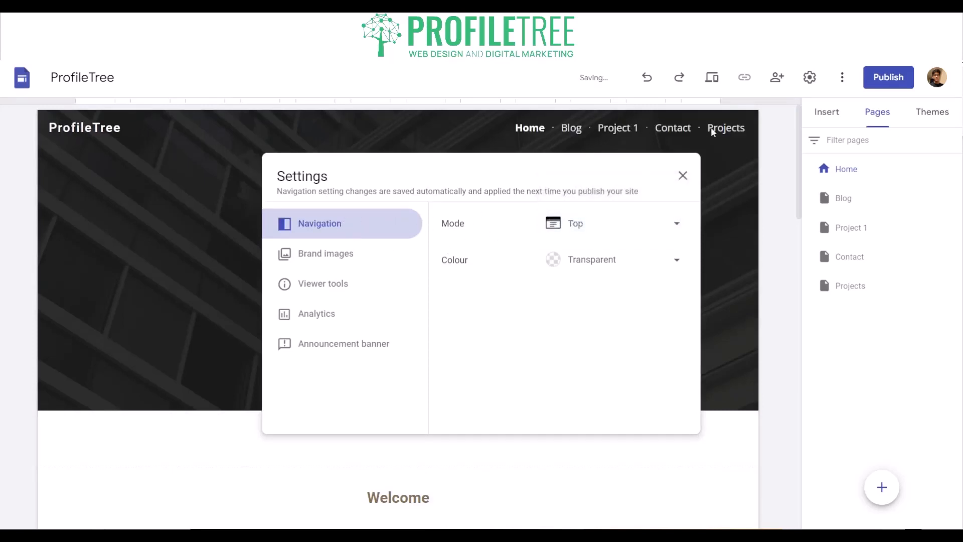
Try the white, transparent and black navigation colours, and set the navigation colour to White.
left_click(576, 263)
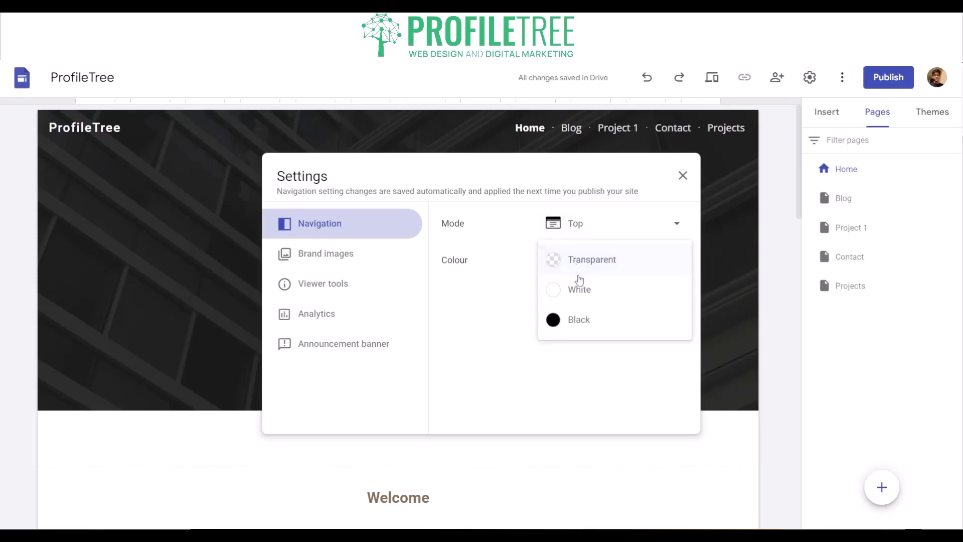
left_click(576, 288)
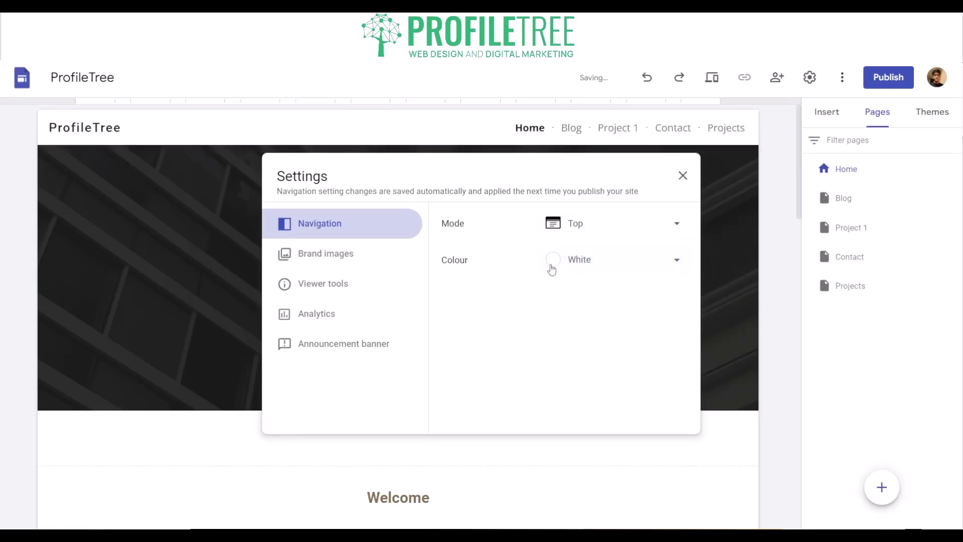
left_click(591, 264)
left_click(584, 237)
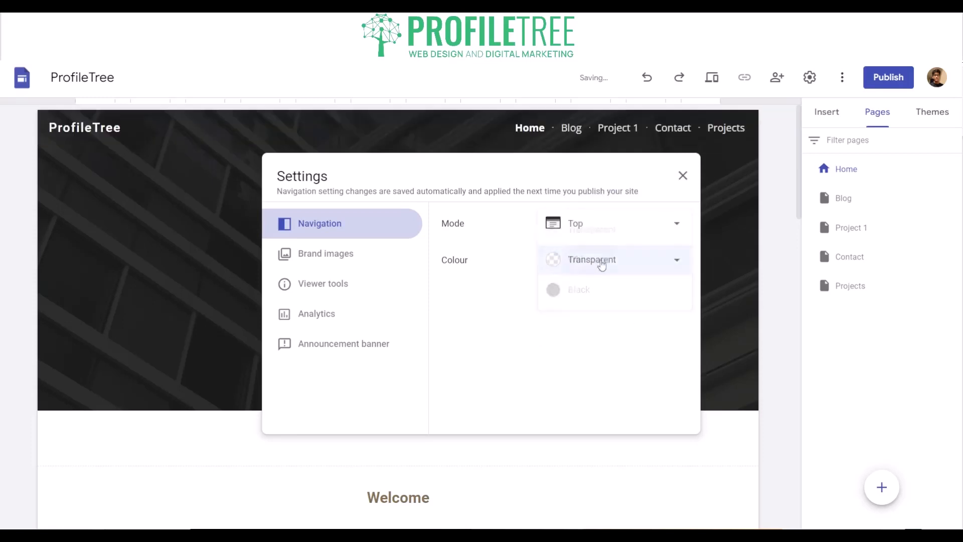
left_click(604, 260)
left_click(581, 319)
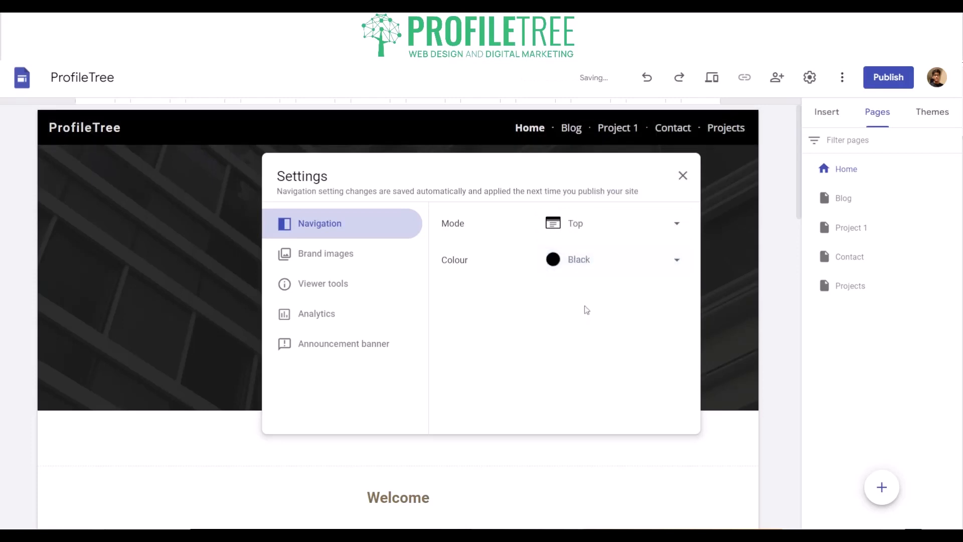
left_click(587, 277)
left_click(576, 231)
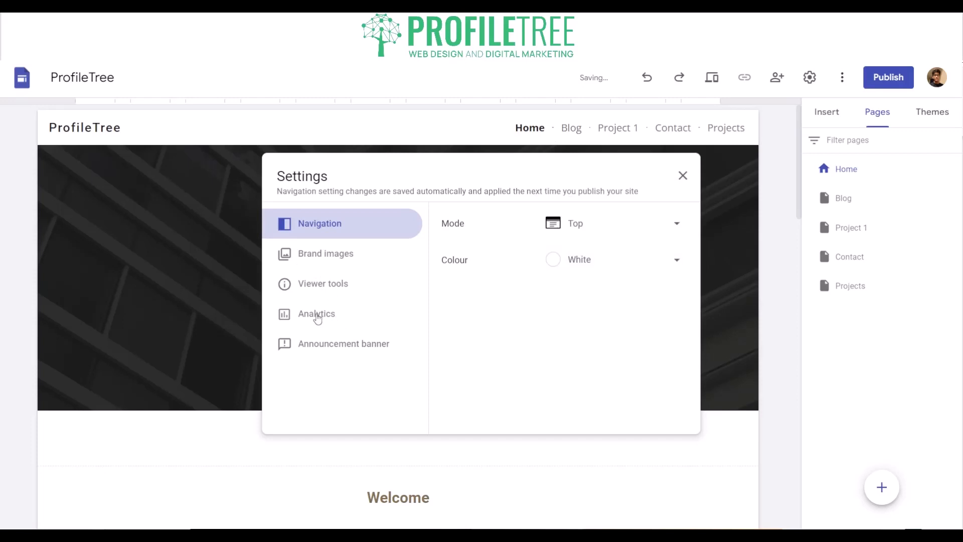
Look through the site's analytics, viewer tools and brand images settings.
left_click(335, 316)
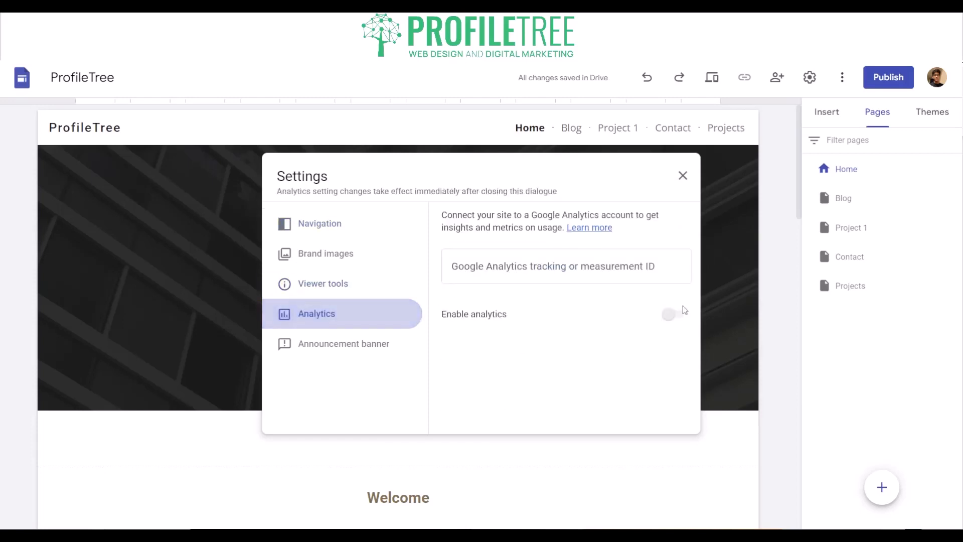
left_click(357, 290)
left_click(340, 253)
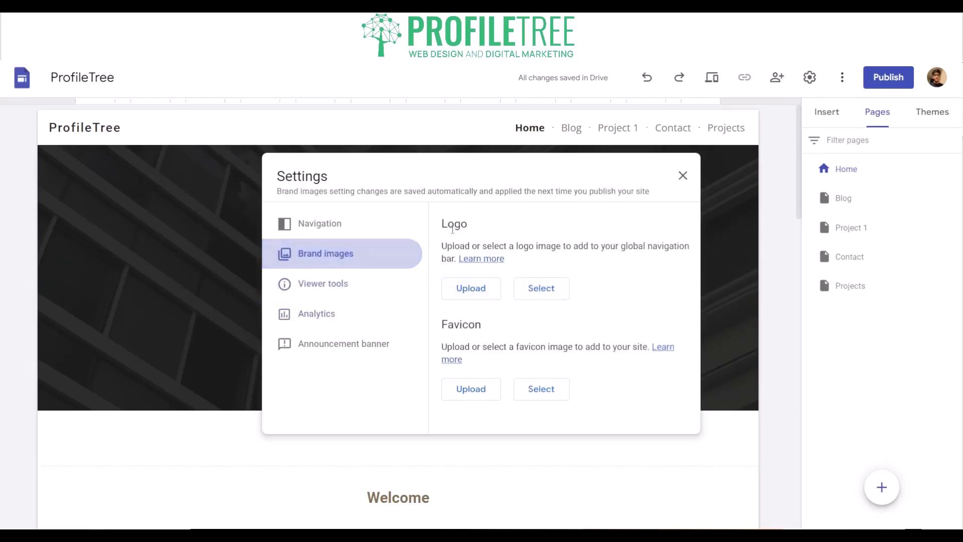
Turn on the announcement banner and enter "Welcome" as its message.
left_click(340, 345)
left_click(661, 276)
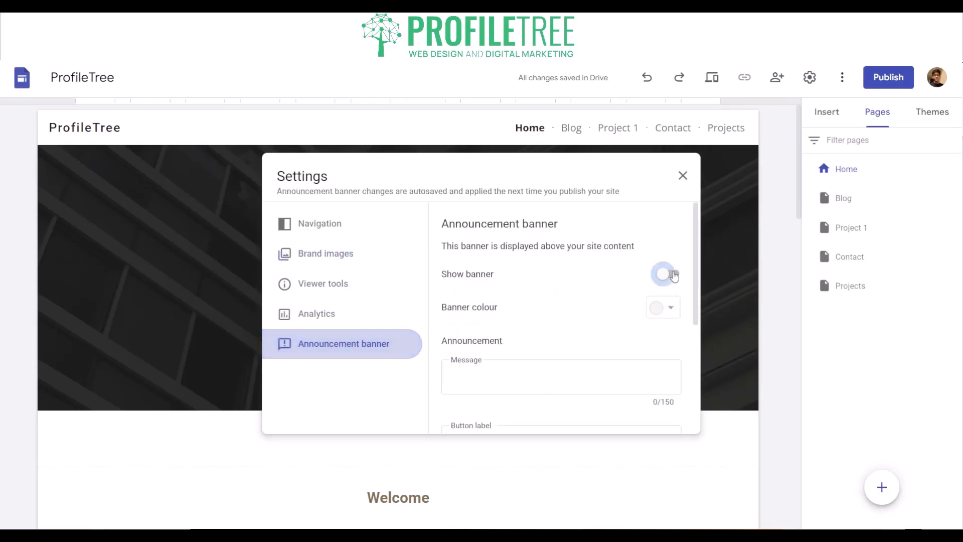
left_click(591, 363)
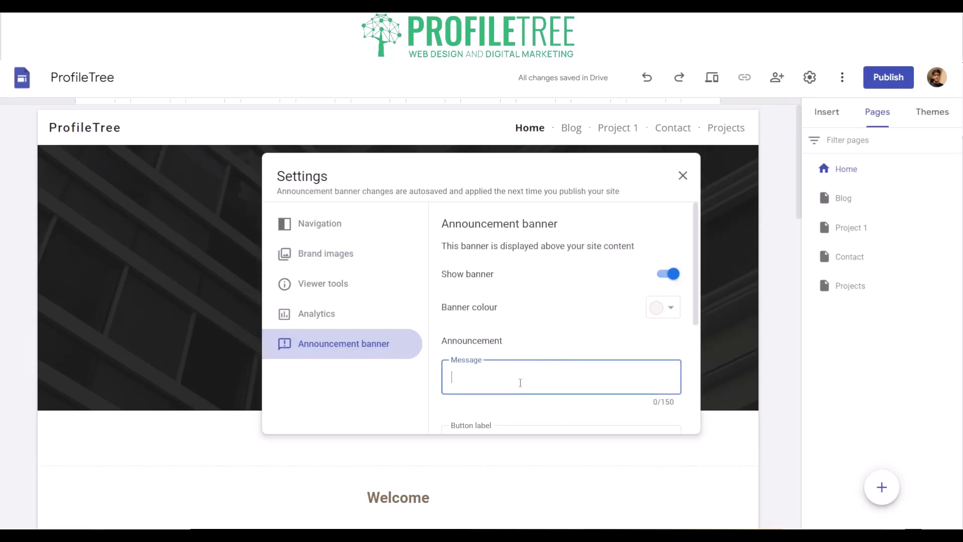
scroll(496, 361, "down", 1)
scroll(501, 361, "up", 1)
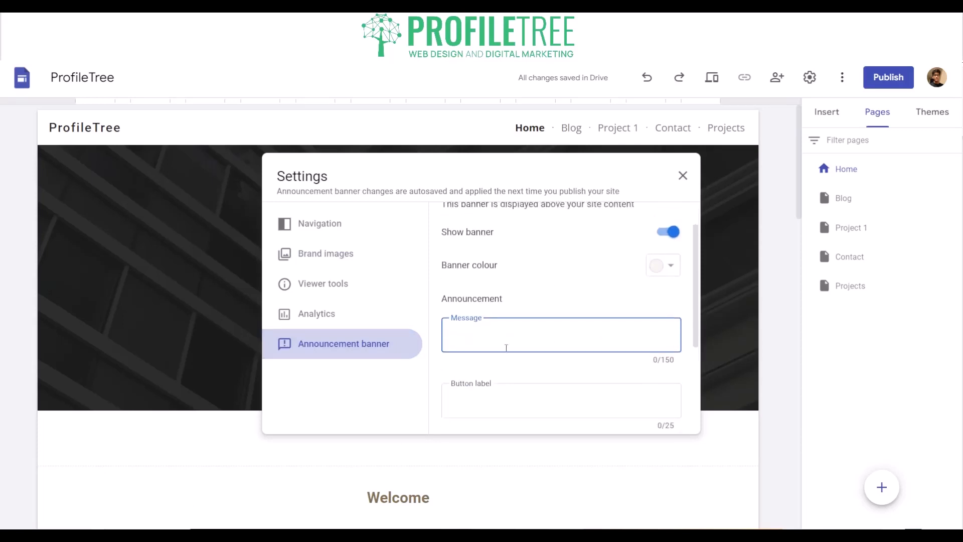
type("Welcome")
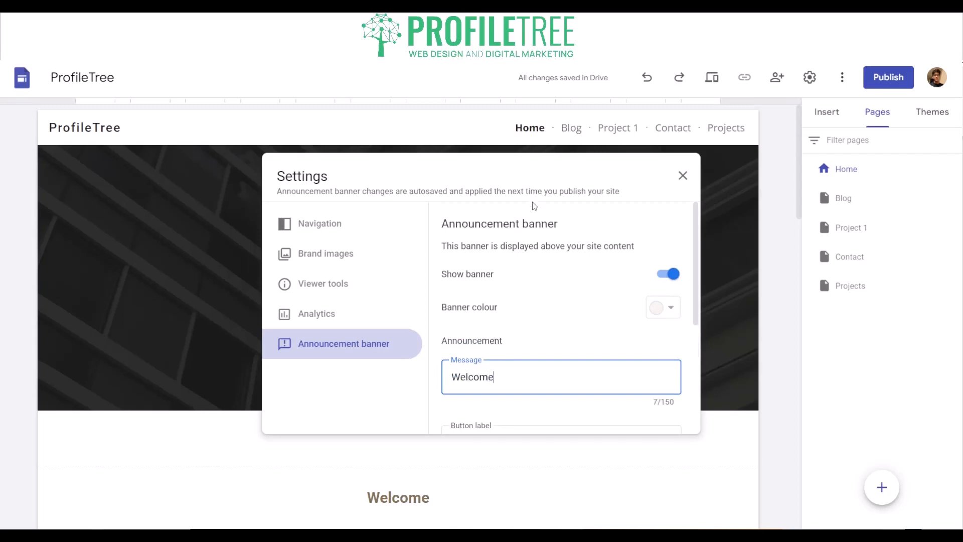
Set the announcement banner's visibility to the home page only, close the settings, and check the banner above the header.
scroll(517, 308, "down", 3)
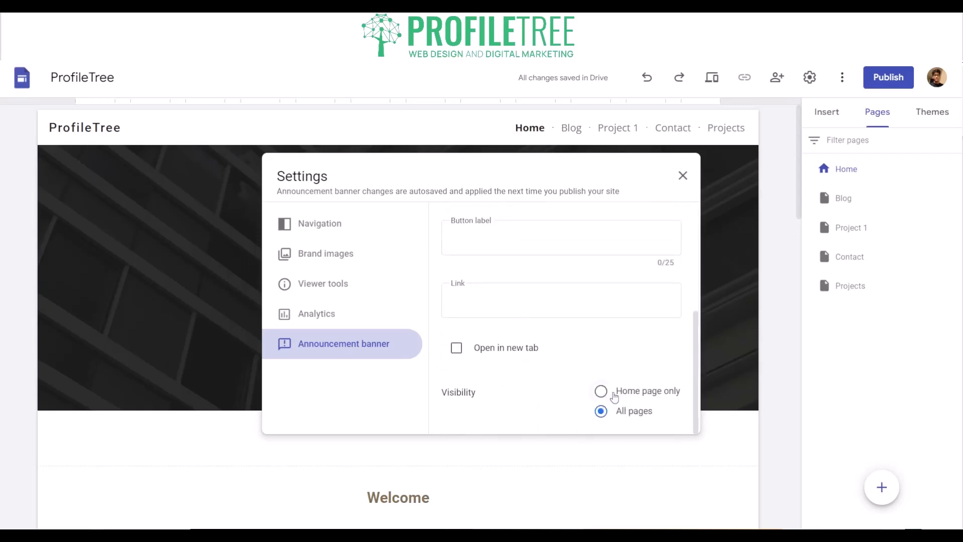
left_click(601, 396)
left_click(602, 411)
left_click(600, 391)
left_click(682, 177)
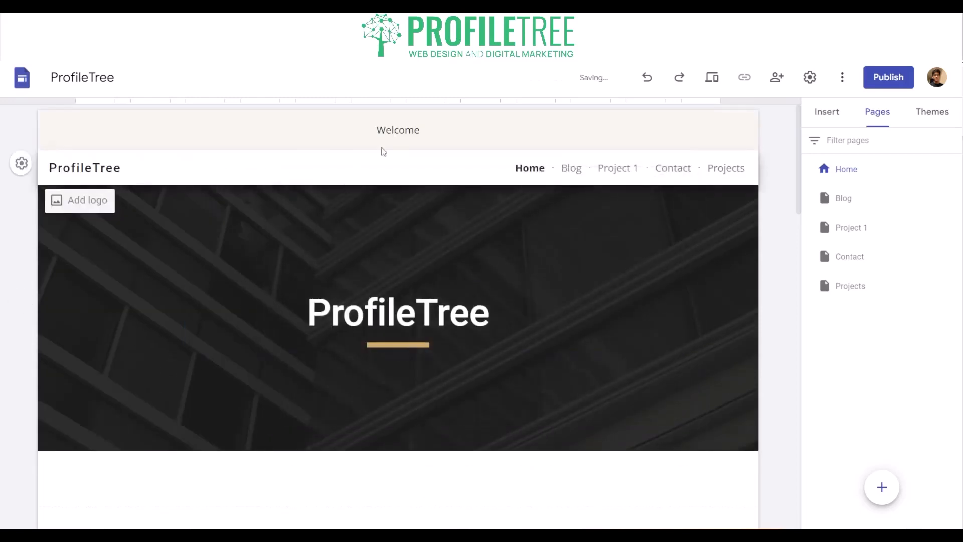
left_click_drag(450, 139, 375, 136)
left_click(449, 136)
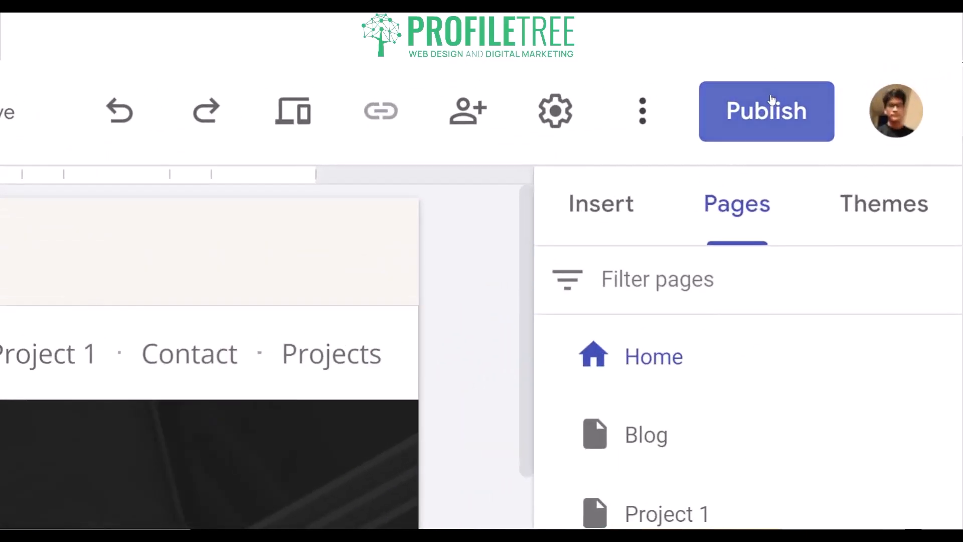
Check who can view the site, and publish it at the web address "profiletree".
left_click(771, 99)
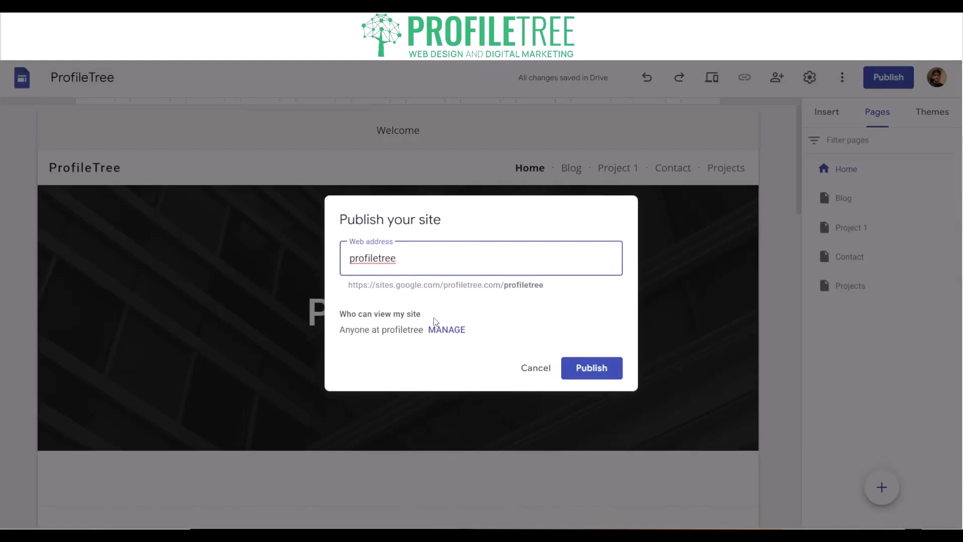
left_click(440, 329)
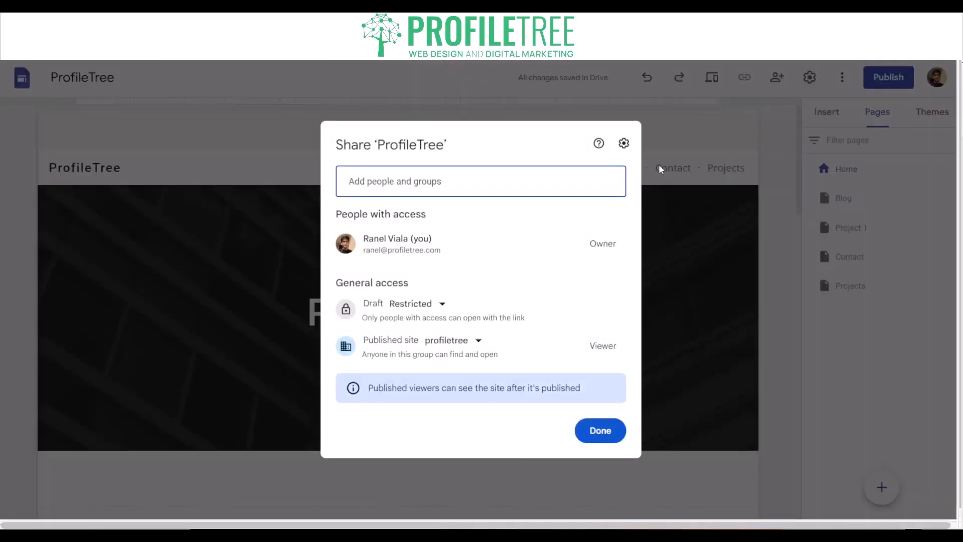
left_click(604, 432)
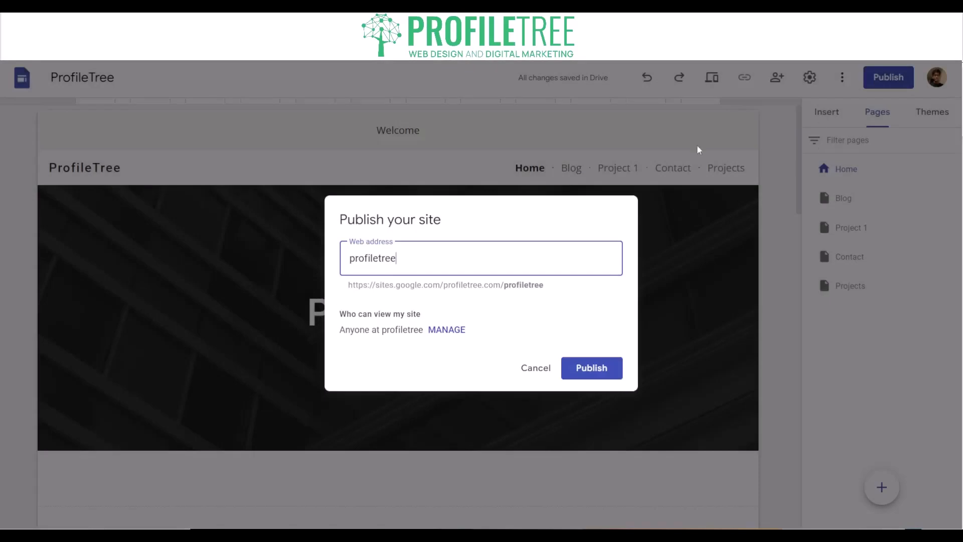
left_click(613, 369)
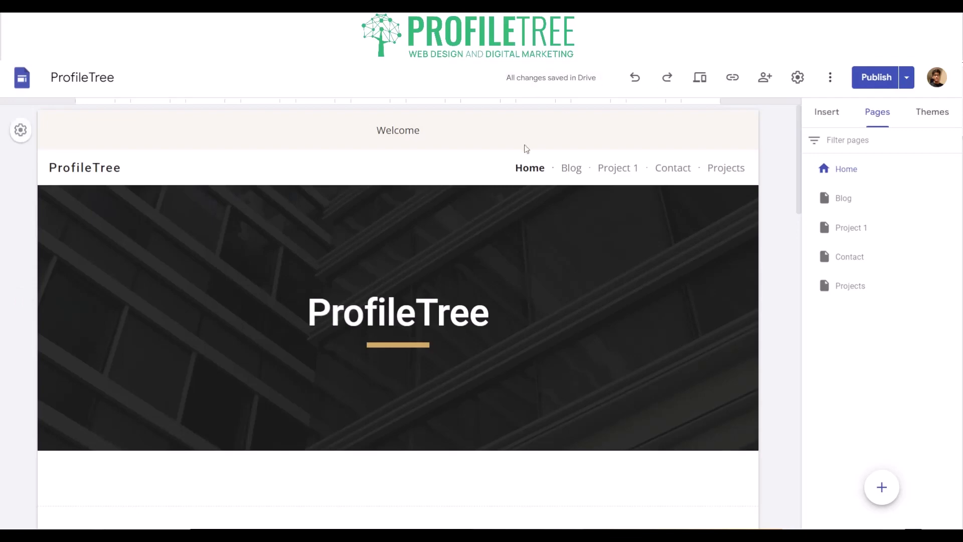
Open the pre-publication review to check for unpublished changes to the site.
left_click(876, 80)
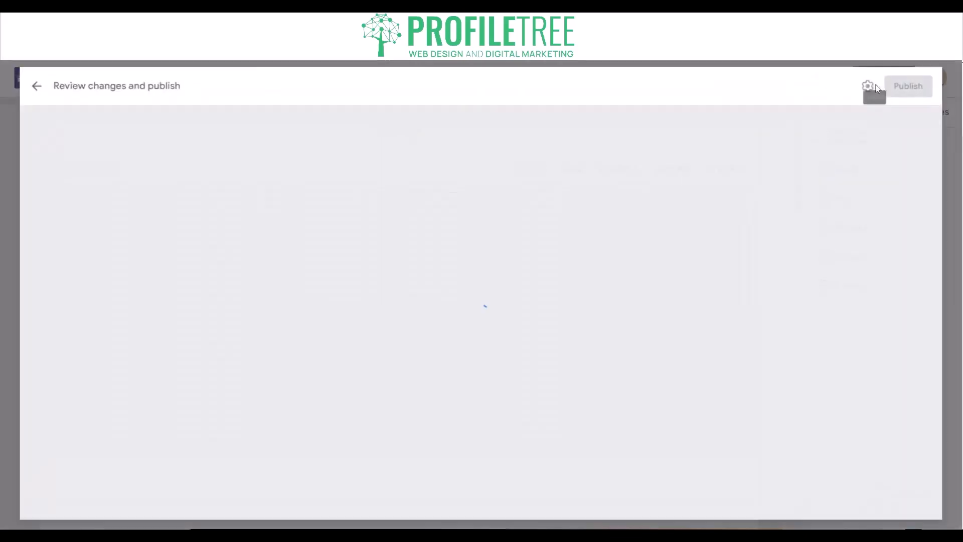
left_click(576, 373)
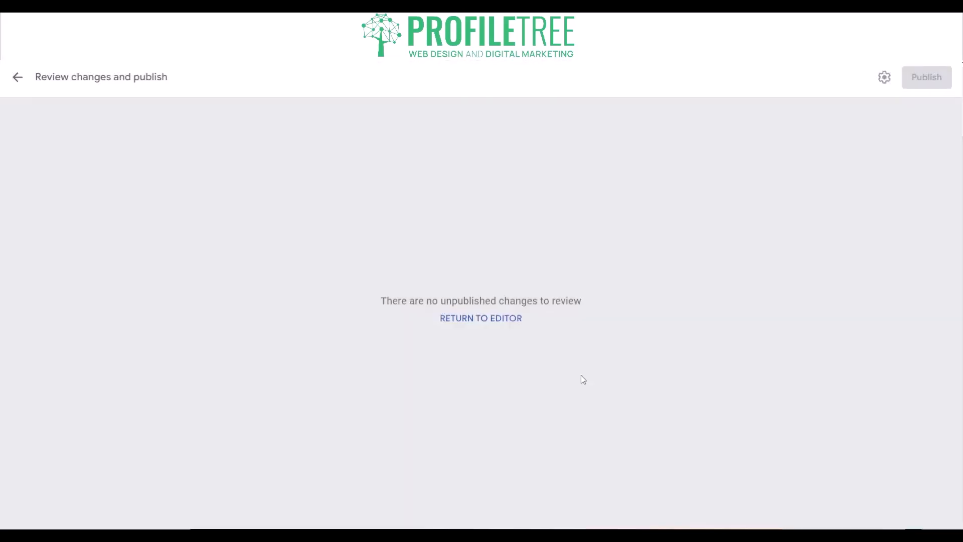
Return from the review to the site editor, and view the published site's home page from its header down to the mailing list section.
left_click(473, 317)
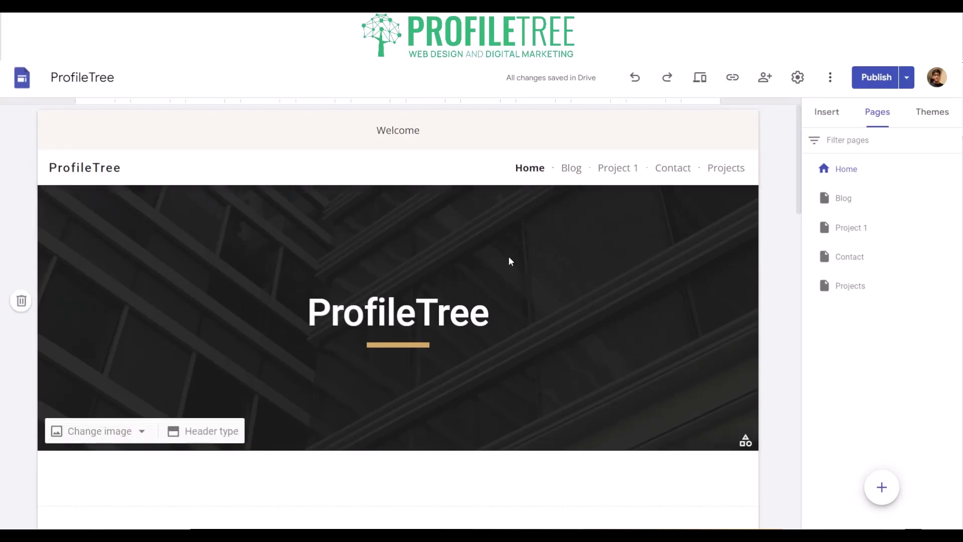
left_click(832, 83)
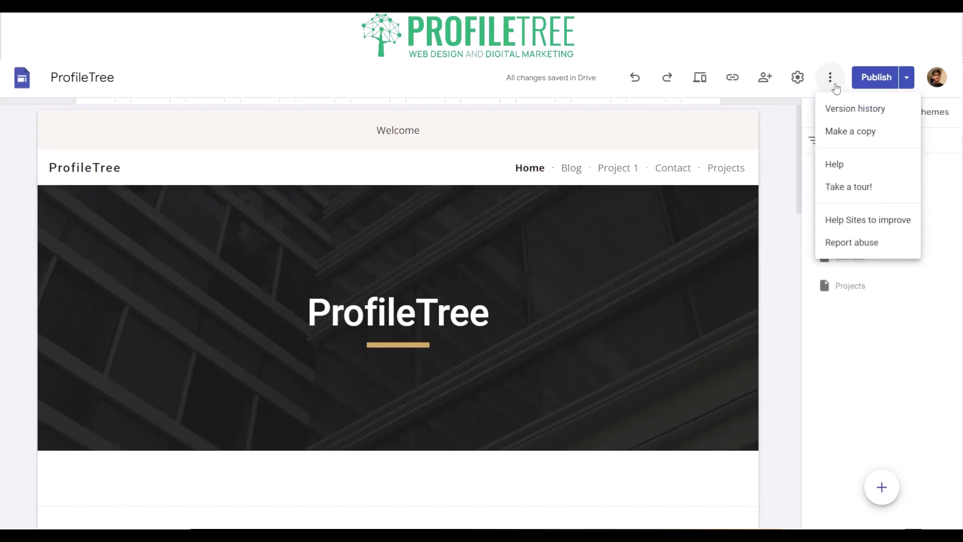
left_click(906, 79)
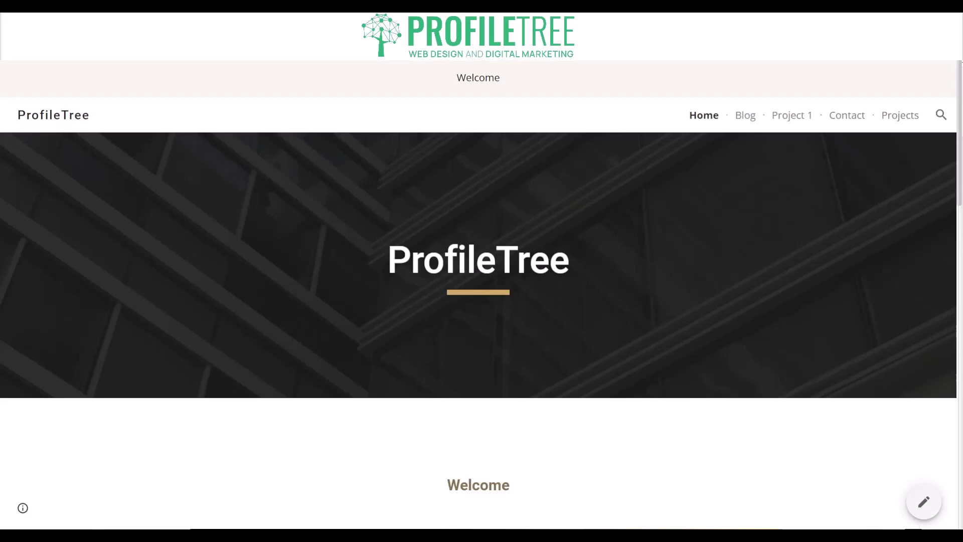
scroll(478, 331, "down", 10)
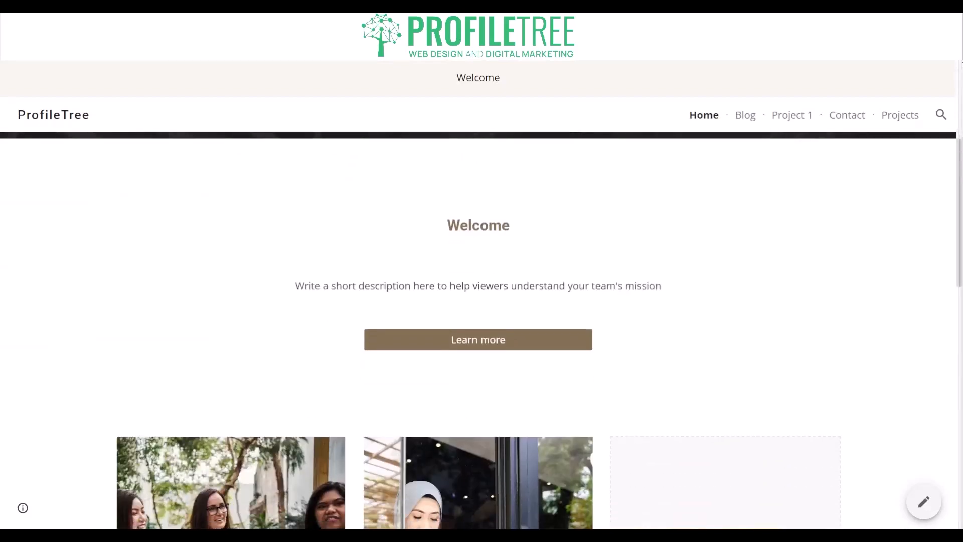
scroll(479, 331, "down", 6)
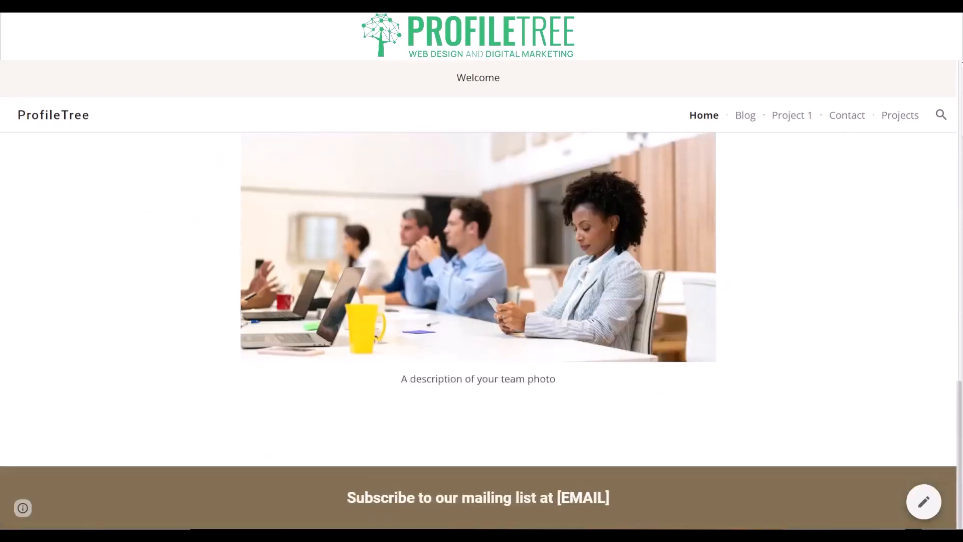
scroll(479, 331, "up", 15)
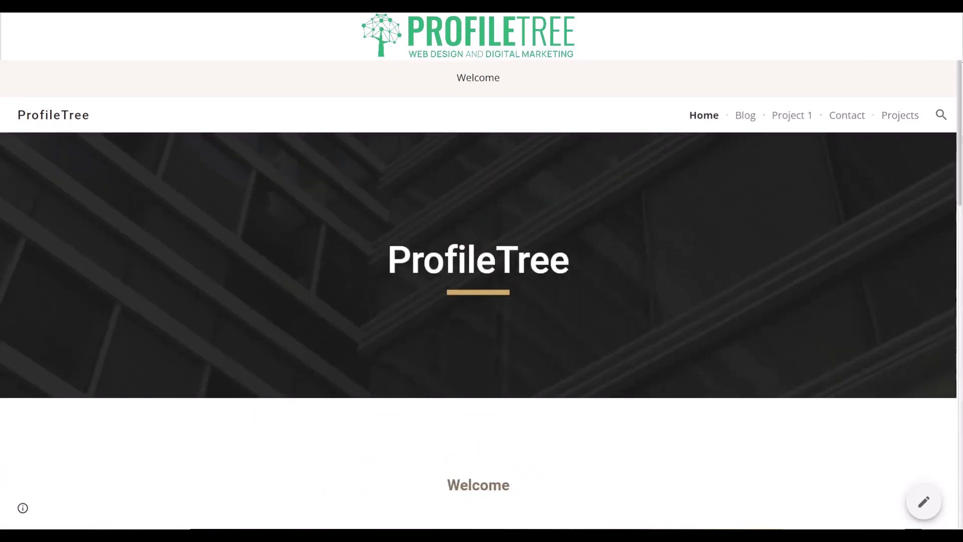